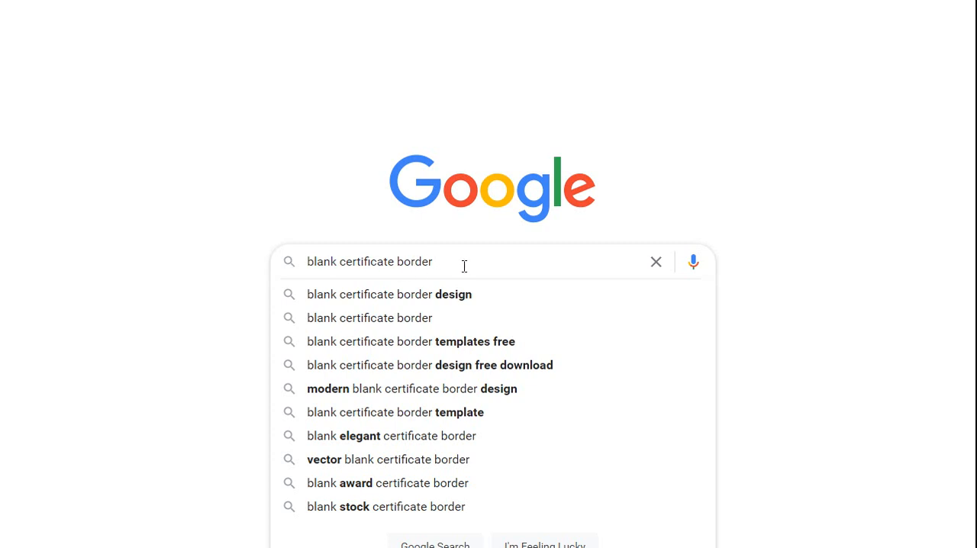
- Search Google for "blank certificate border" and open the ornate blue Printable Templates border image in a new tab
key(Return)
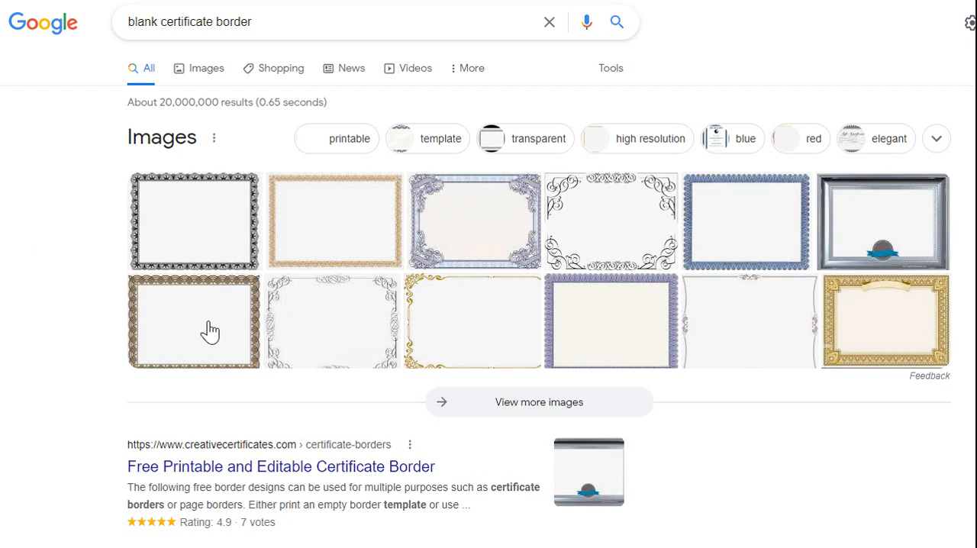
click(481, 224)
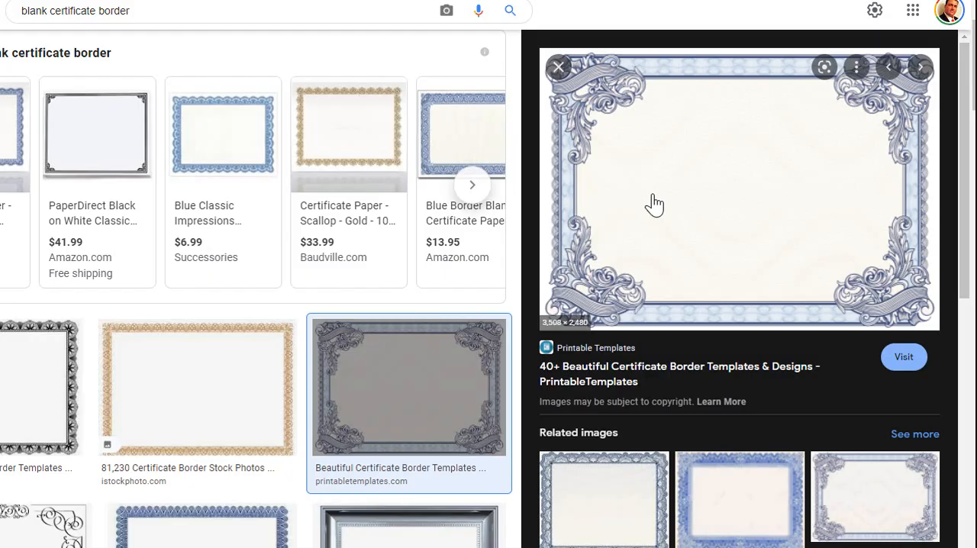
right_click(645, 145)
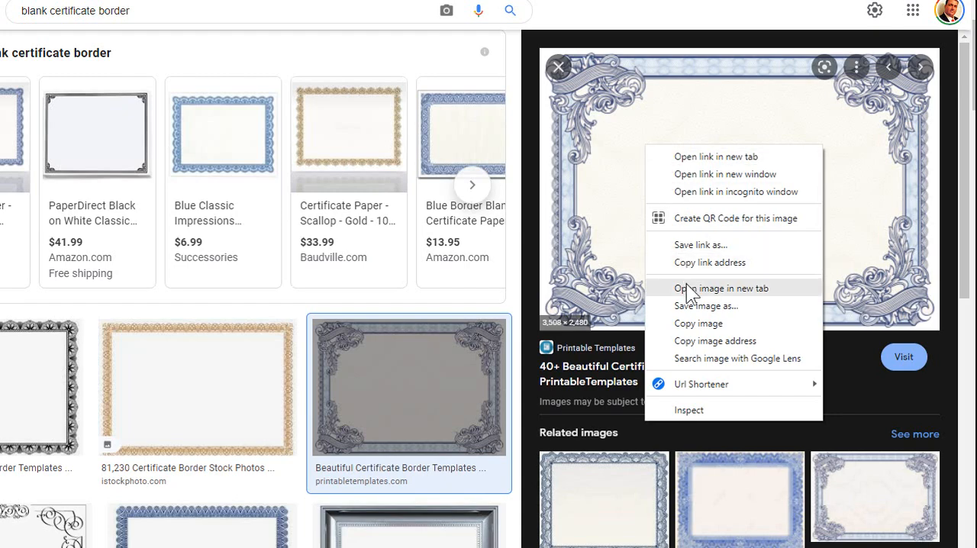
click(770, 293)
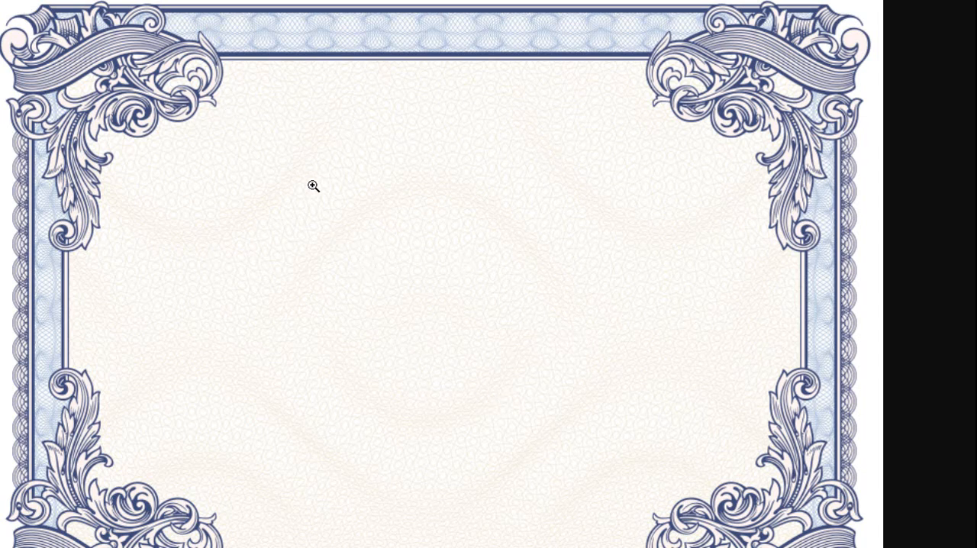
- Save the full-size border image to My Drive as certificate-border-34.jpg
right_click(404, 268)
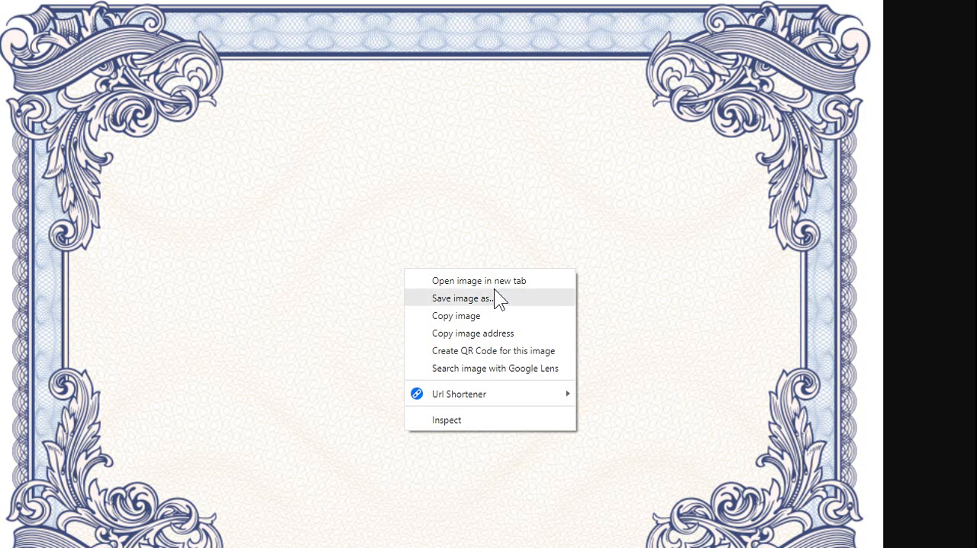
click(512, 297)
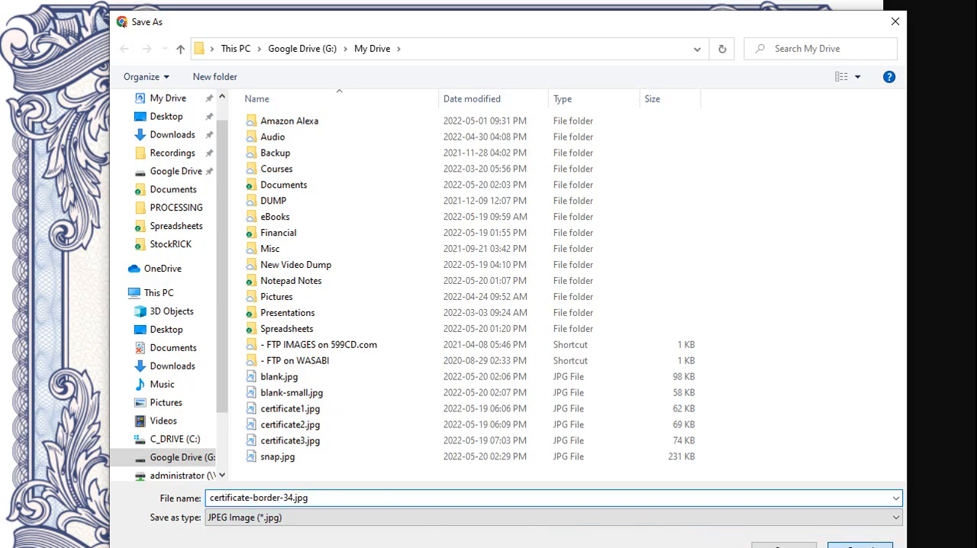
key(Return)
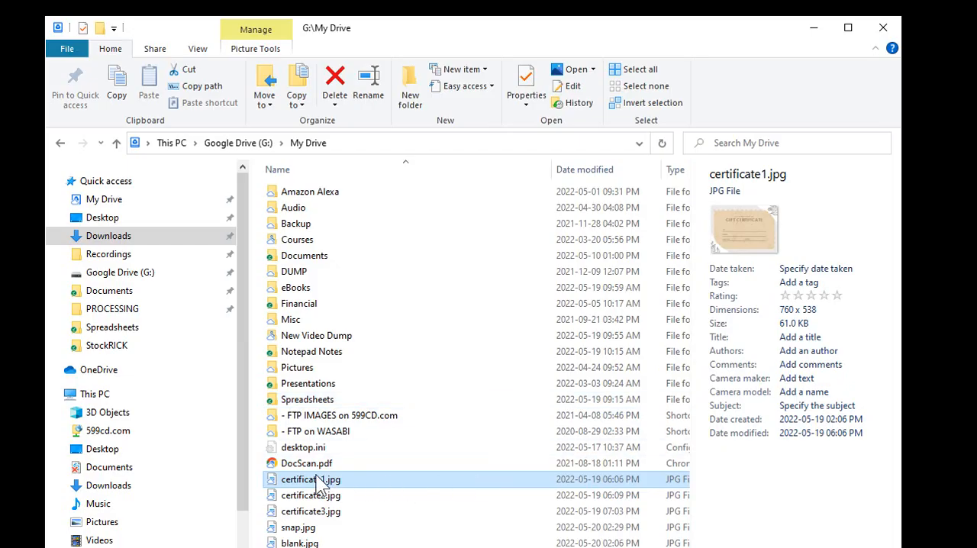
- View the sample gift certificate image certificate1.jpg in My Drive, and close it
double_click(306, 481)
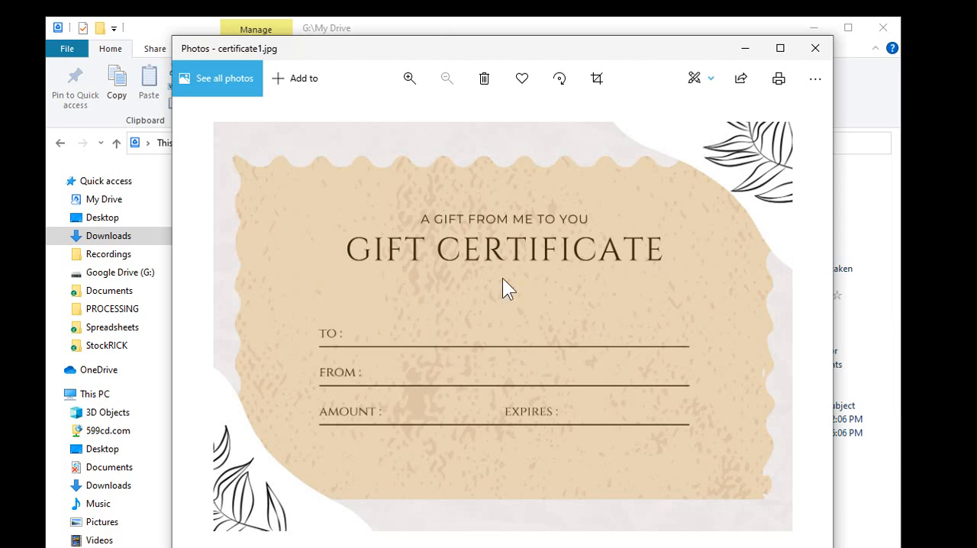
click(815, 48)
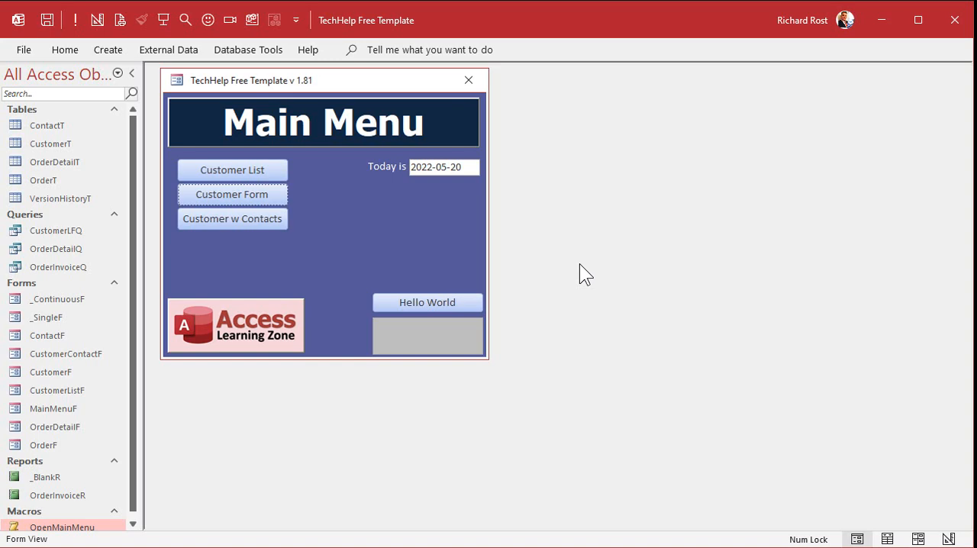
- Create a new table in Design view with a CertificateID field of type AutoNumber
click(109, 51)
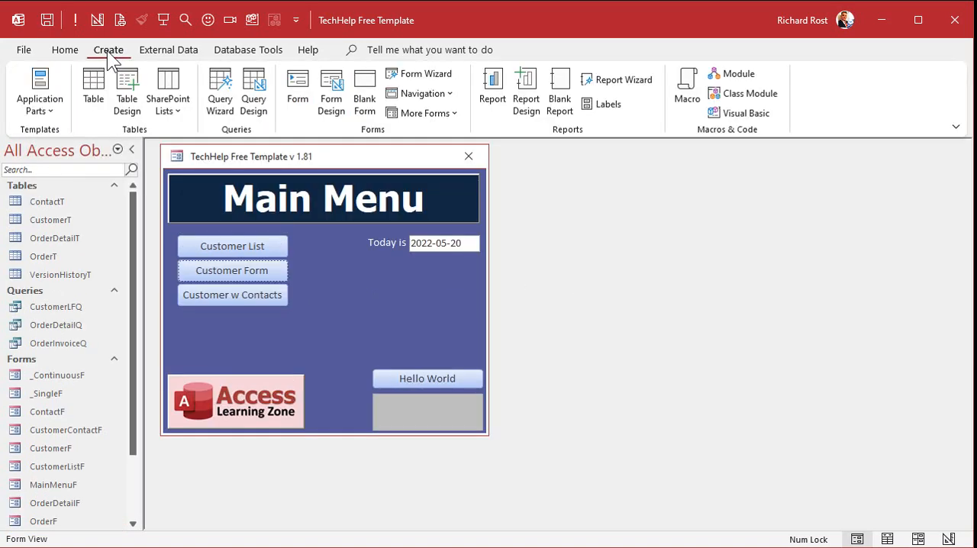
click(126, 93)
drag(237, 184, 240, 164)
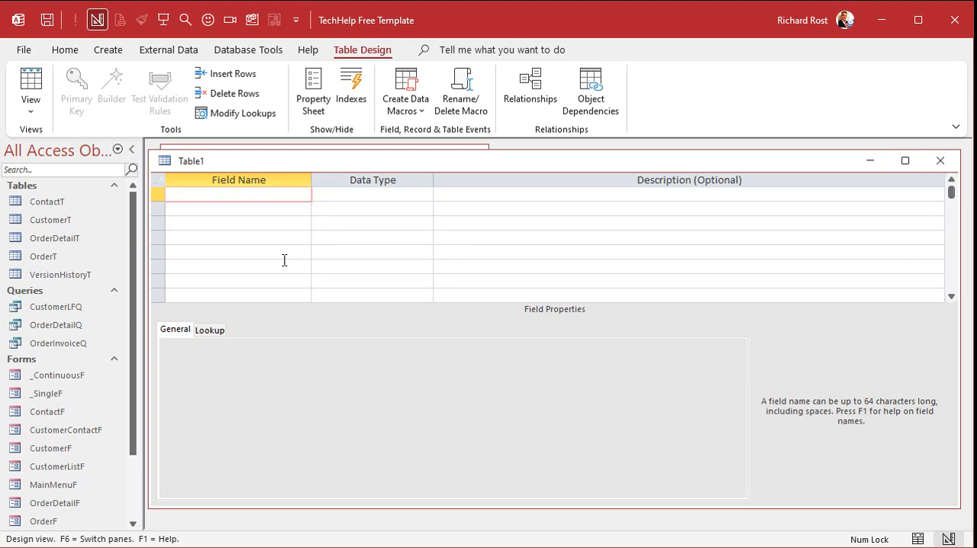
text(CertificateID)
key(Tab)
text(a)
key(Return)
key(Return)
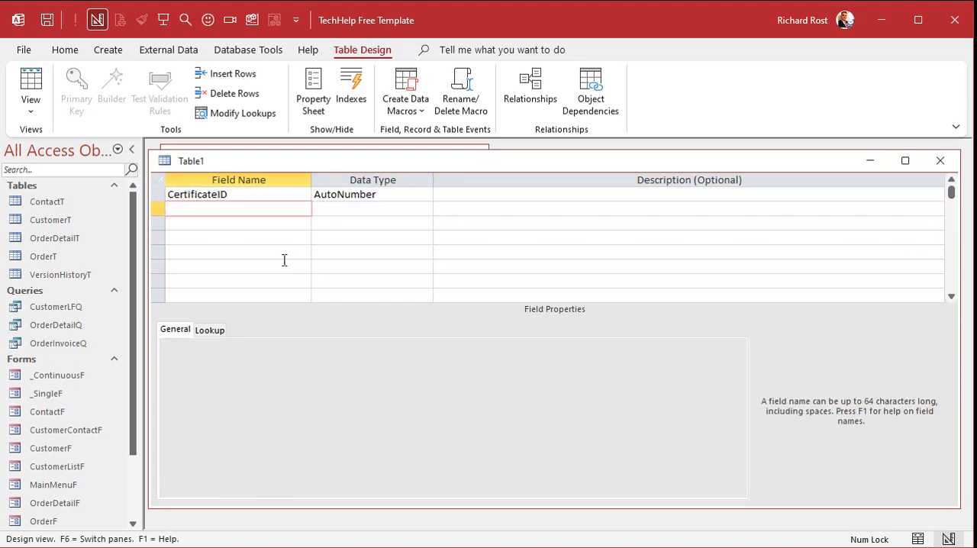
- Add a CustomerID field with the Number data type to the new table
text(CustomerID)
key(Tab)
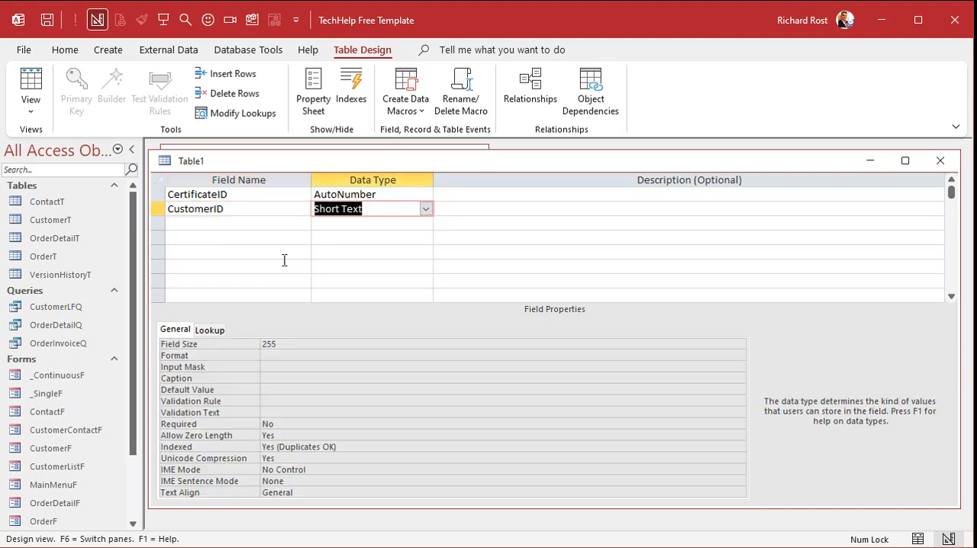
text(n)
key(Return)
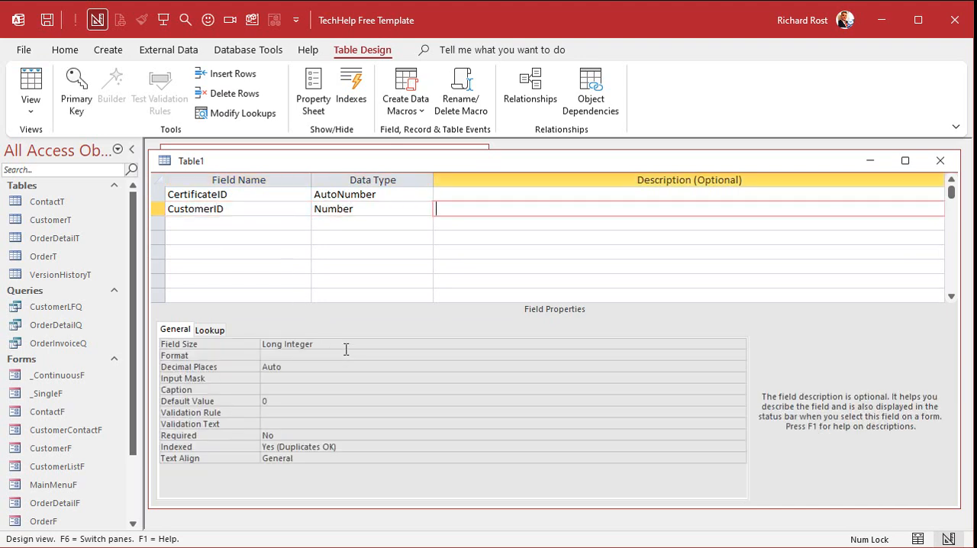
key(Return)
- Add a CertificateCode field with the Short Text data type
text(C)
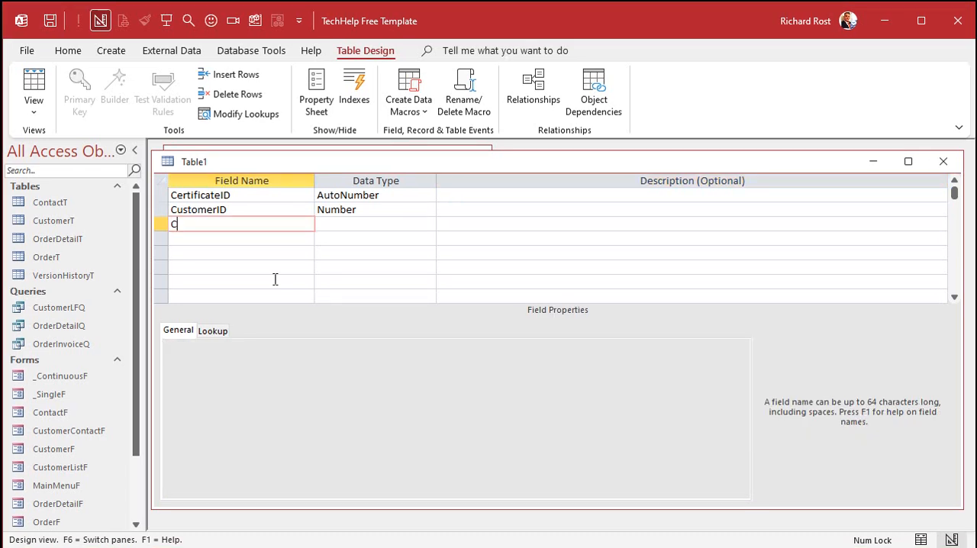
text(ertificateCode)
key(Tab)
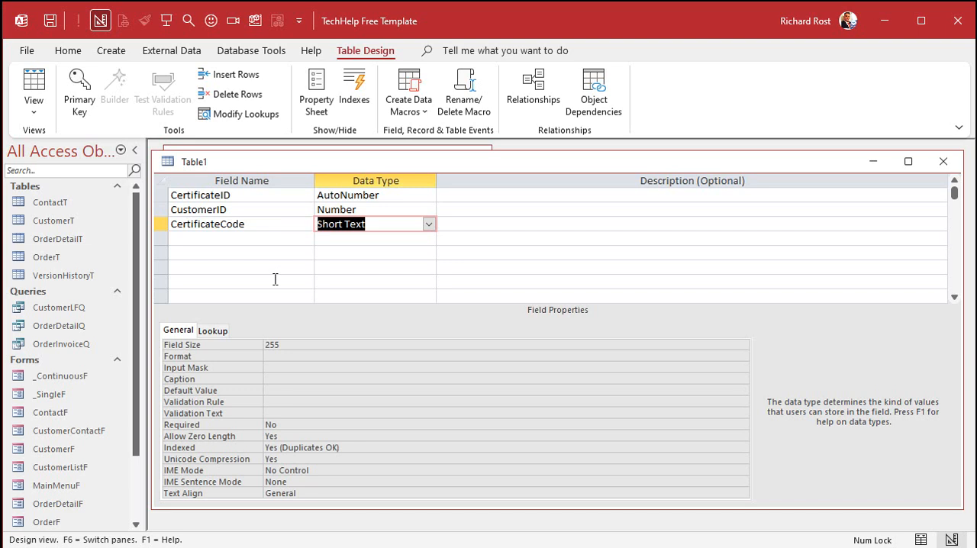
text(short)
key(Tab)
key(Tab)
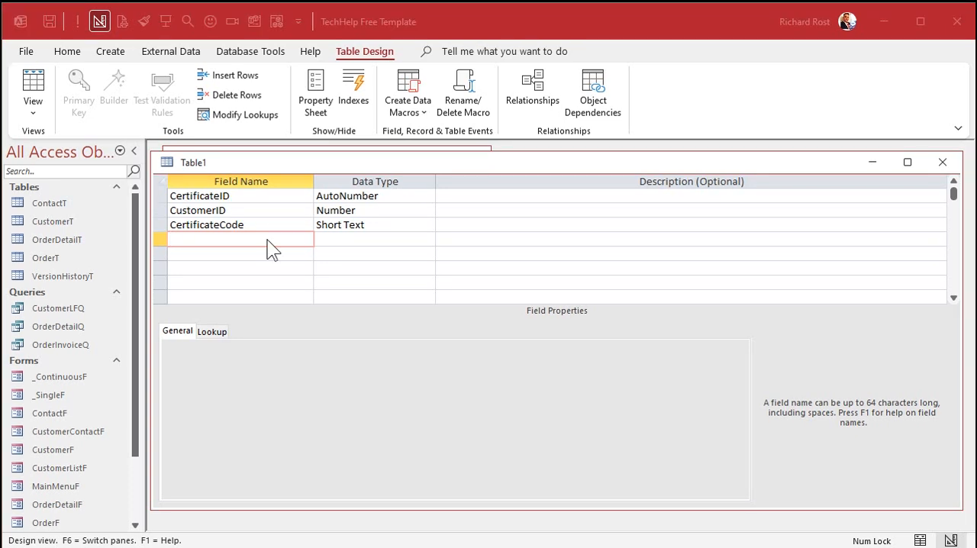
- Add a DatePurchased field of type Date/Time with the default value =Now()
text(DatePurchased)
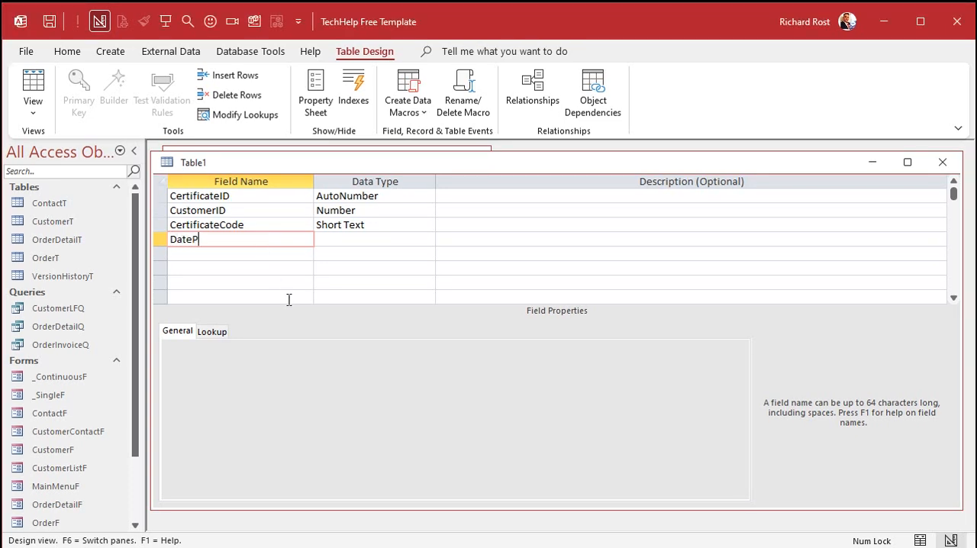
key(Tab)
text(d)
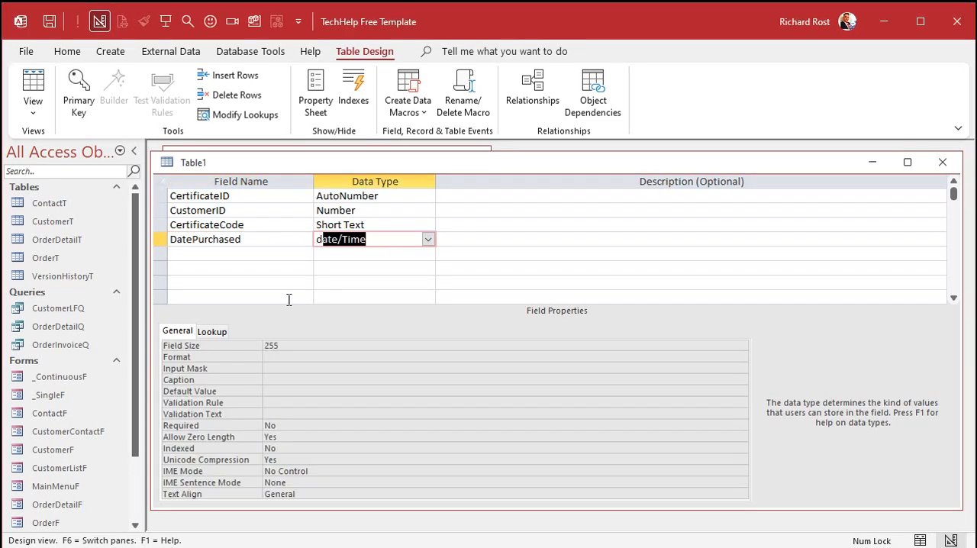
key(Tab)
click(291, 380)
text(=Now)
key(Return)
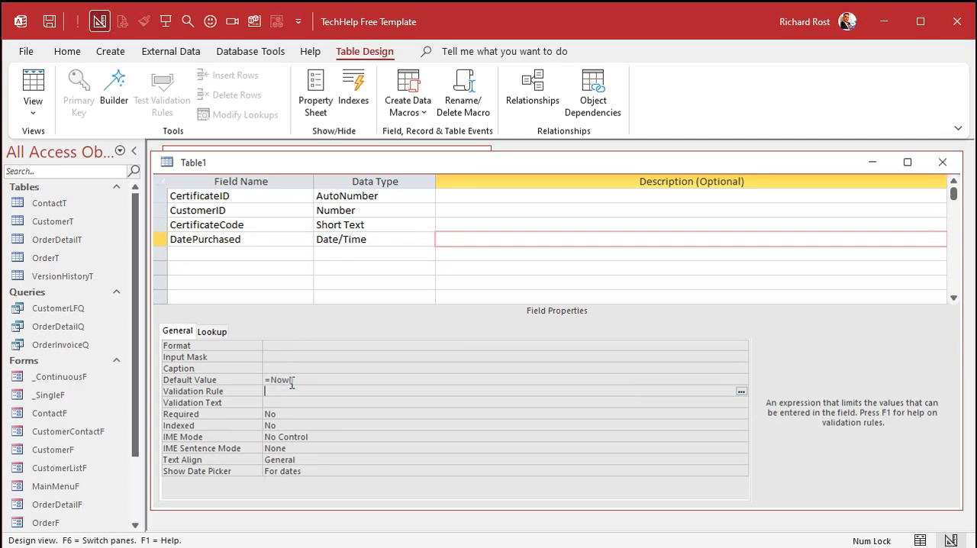
- Add a DateExpires field of type Date/Time with the default value =Date()+365
click(230, 254)
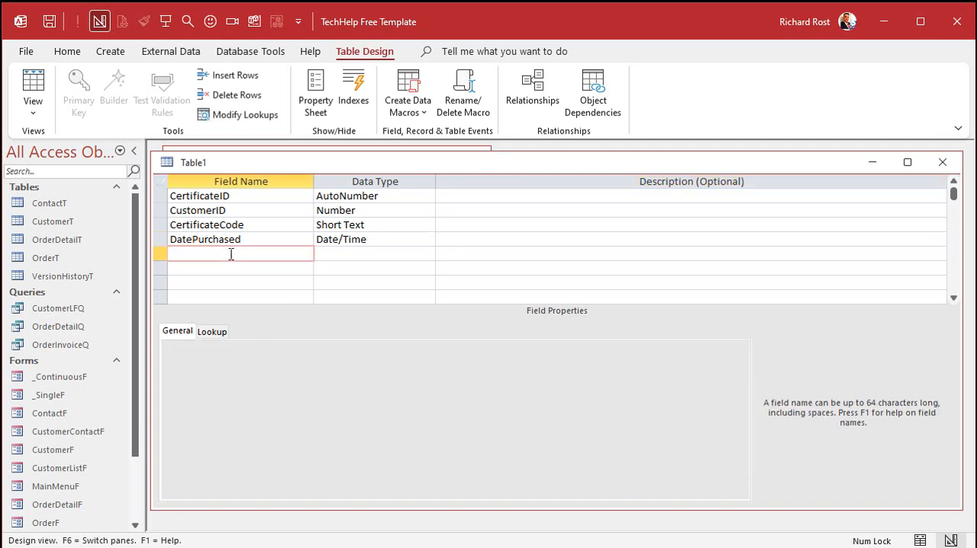
text(DateExpires)
key(Tab)
text(d)
key(Tab)
key(Tab)
click(230, 254)
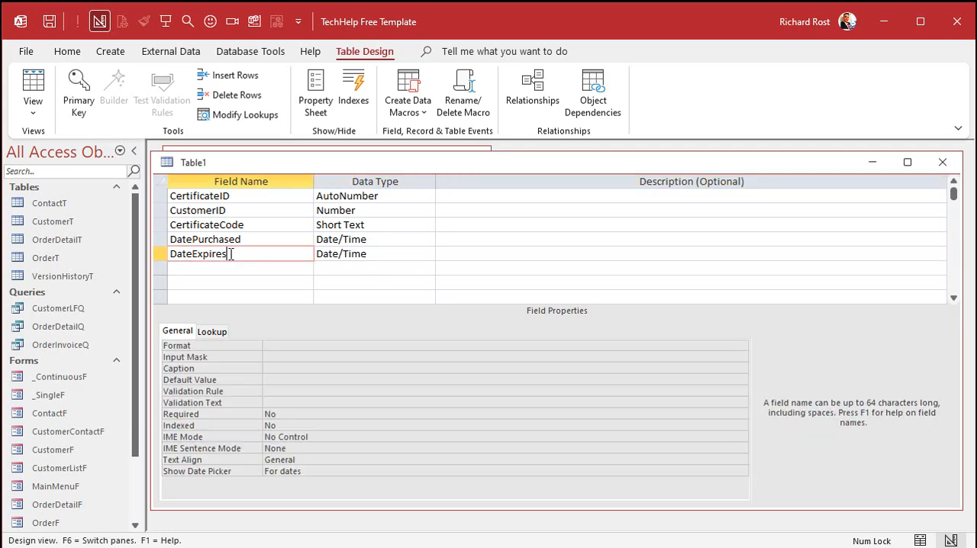
click(275, 380)
text(=Dat)
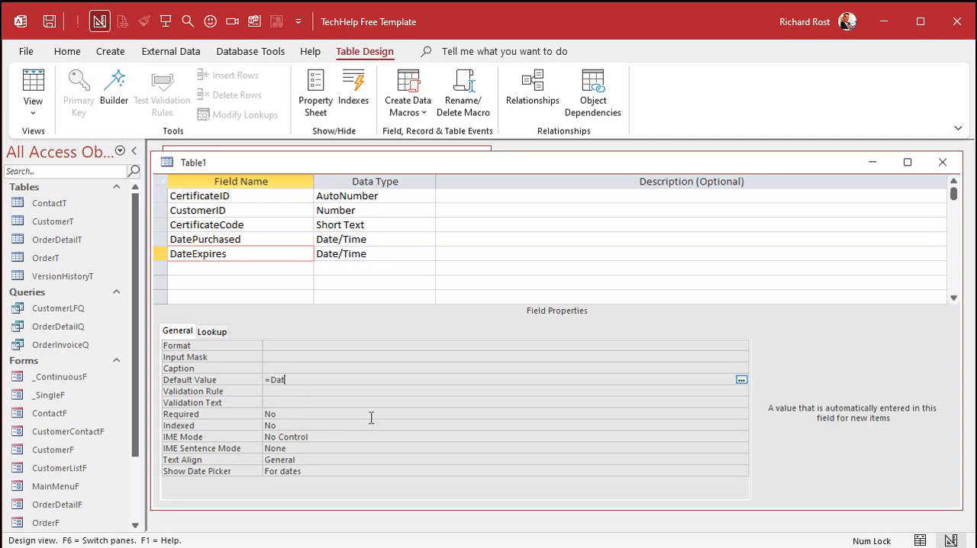
text(e()+365)
key(Return)
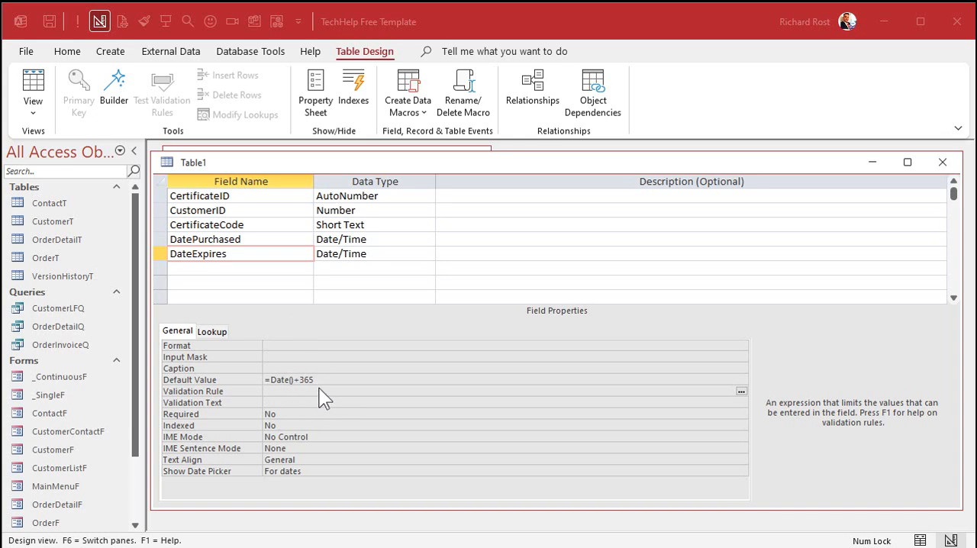
- Add a DateRedeemed field with the Date/Time data type below DateExpires
click(273, 269)
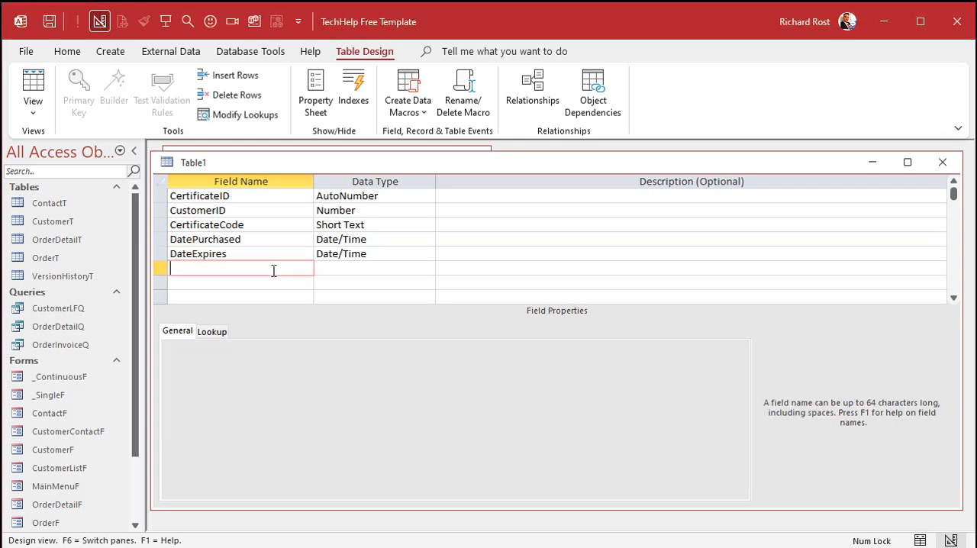
text(DateRedeemed)
key(Tab)
text(d)
click(274, 270)
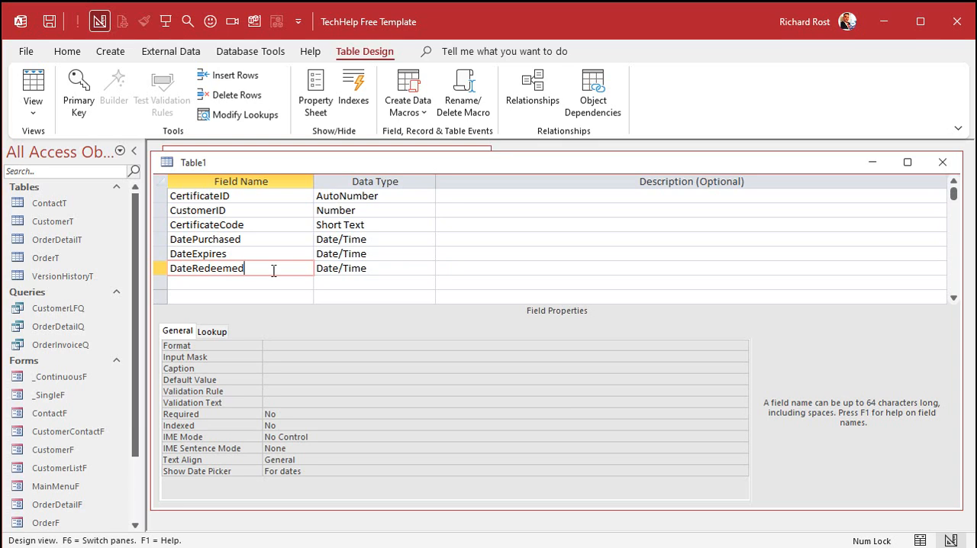
- Add RecipientName and SenderName fields, both with the Short Text data type
click(268, 282)
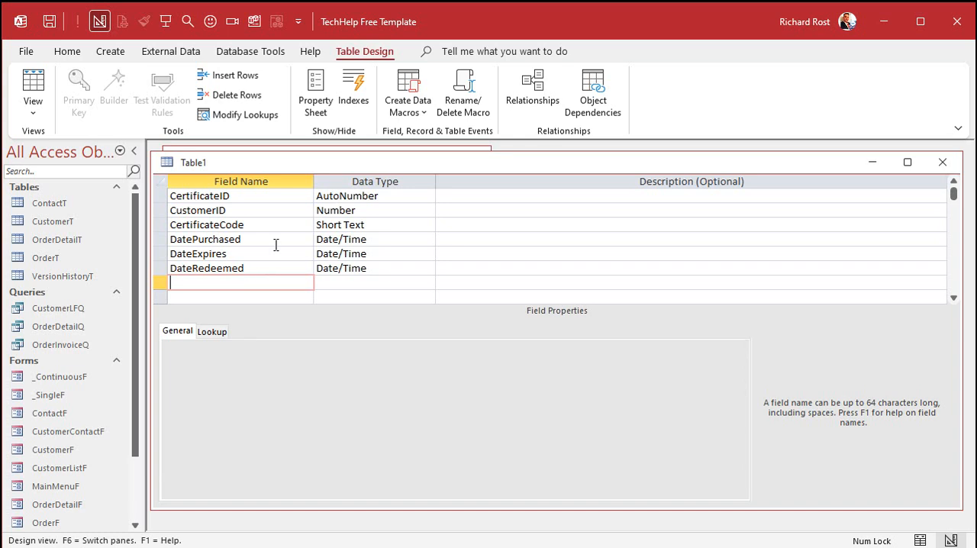
text(RecipientName)
key(Tab)
key(Tab)
key(Tab)
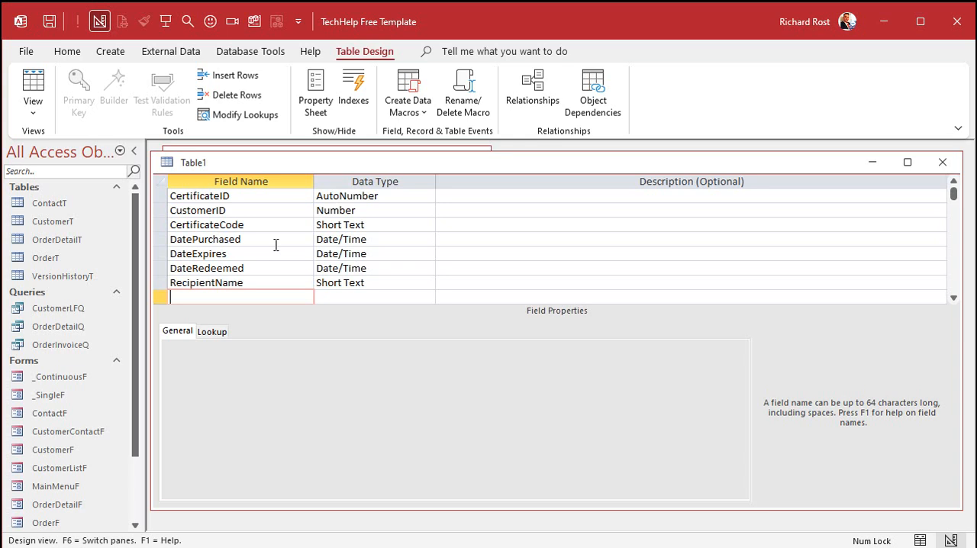
text(SenderName)
key(Tab)
key(Tab)
key(Tab)
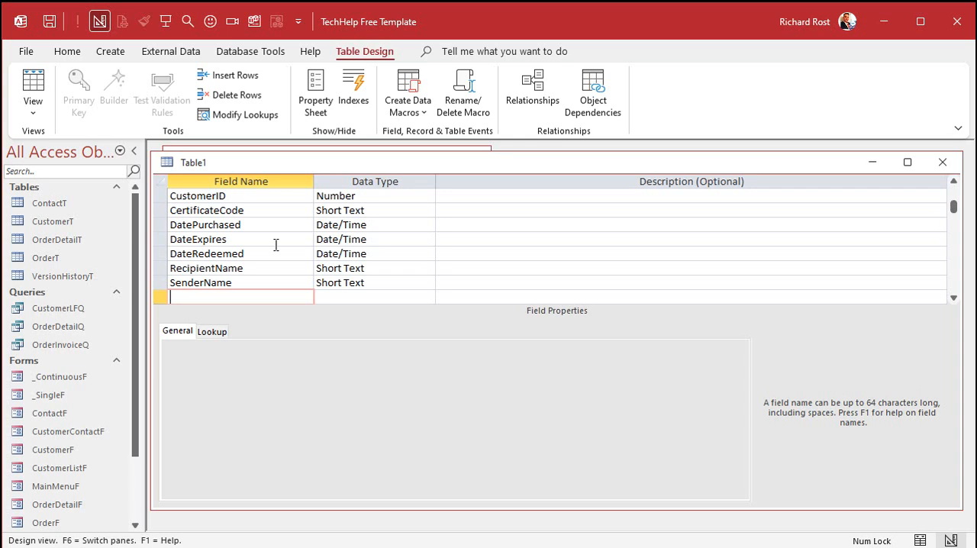
- Add PurchasedAmount and FaceValue fields, both with the Currency data type
text(PurchasedAmount)
key(Tab)
text(c)
key(Tab)
key(Tab)
text(FaceValue)
key(Tab)
text(c)
key(Tab)
key(Tab)
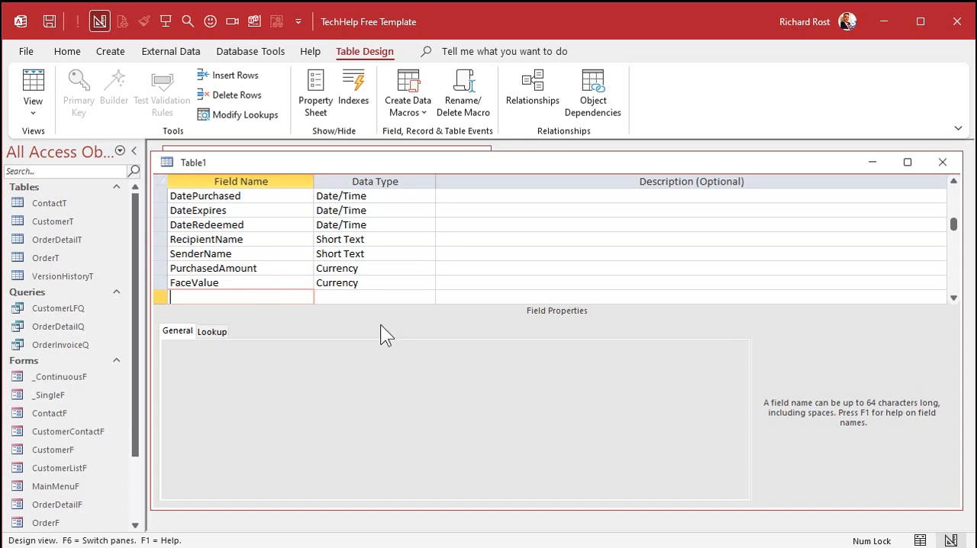
- Add a Notes field with the Long Text data type as the table's last field
text(Notes)
key(Tab)
text(l)
key(Tab)
key(Tab)
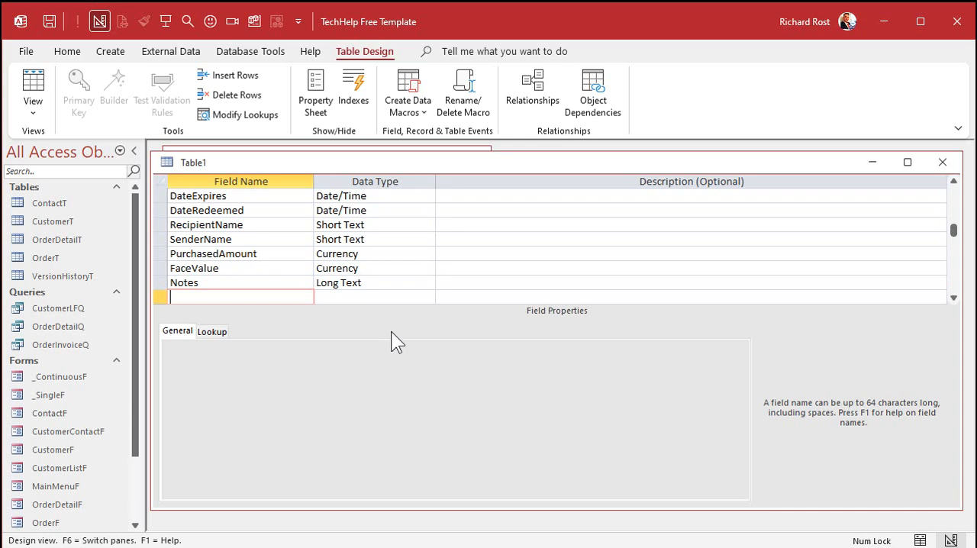
- Save the table as CertificateT and accept the creation of a primary key
key(ctrl+s)
text(CertificateT)
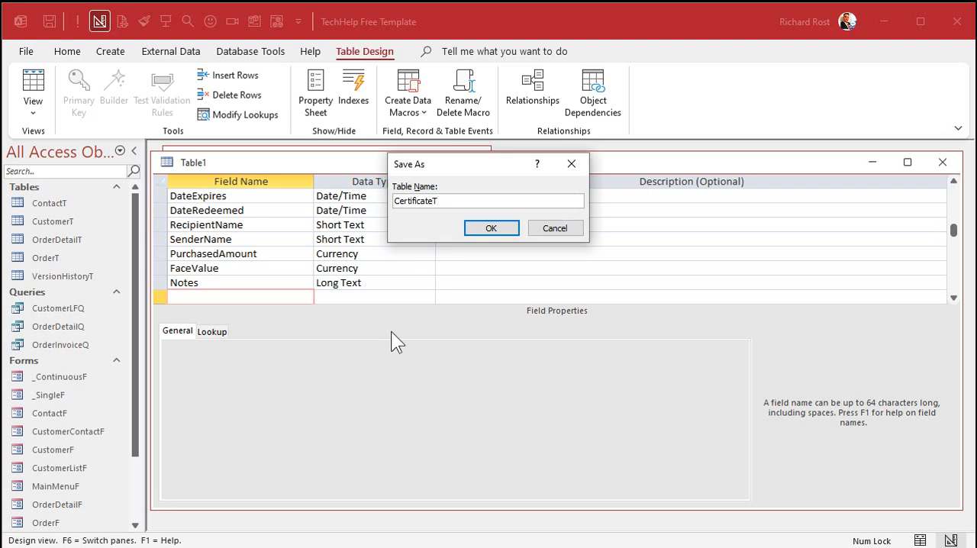
key(Return)
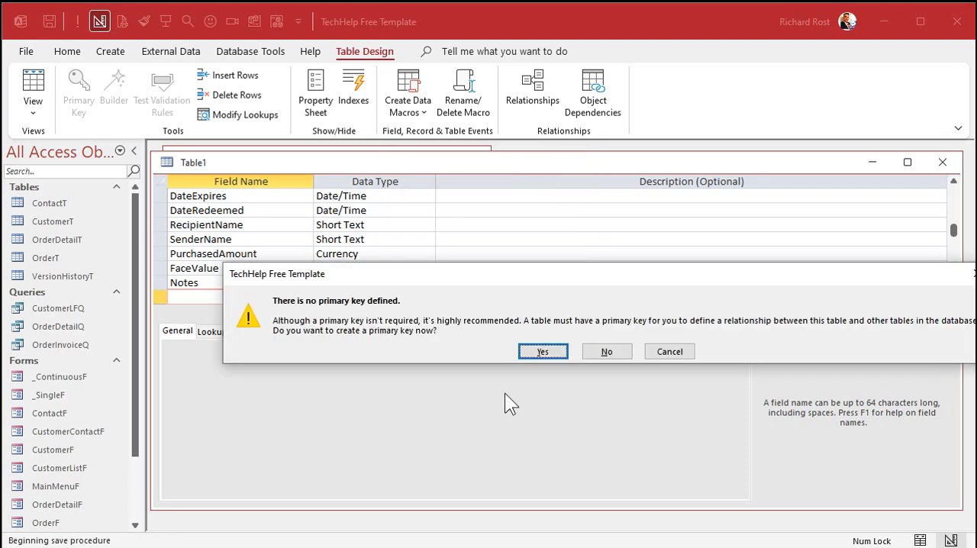
click(537, 351)
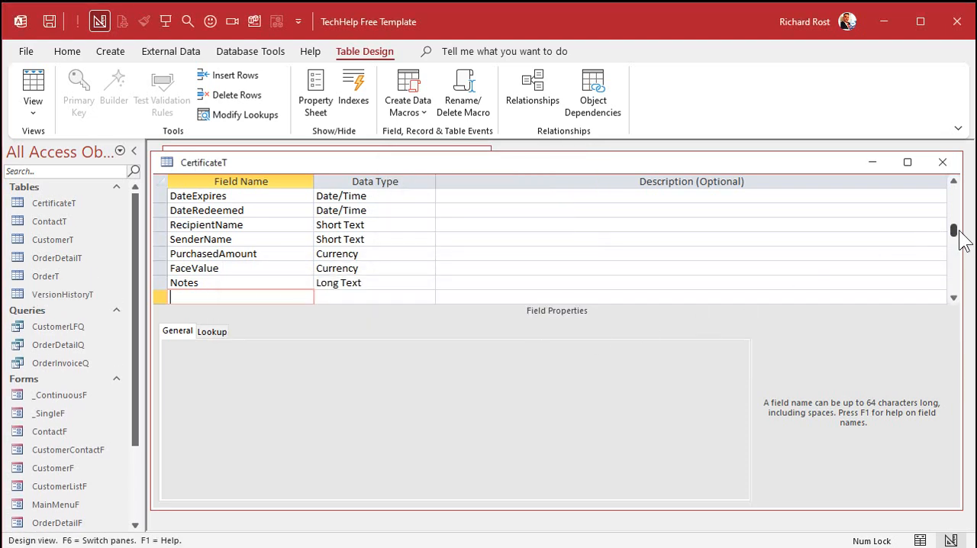
drag(954, 229, 953, 180)
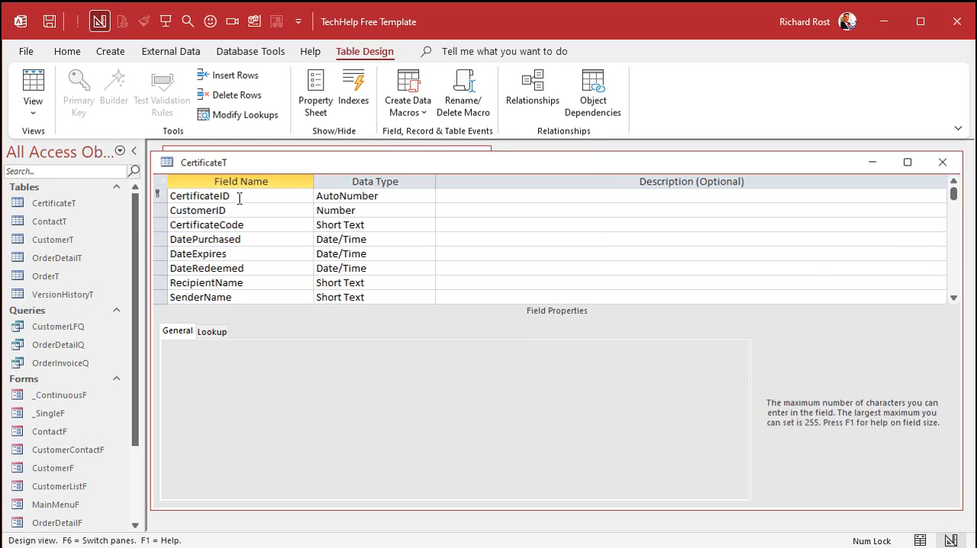
- Index the CertificateCode field as Yes (No Duplicates), then close the table and save its design changes
click(252, 226)
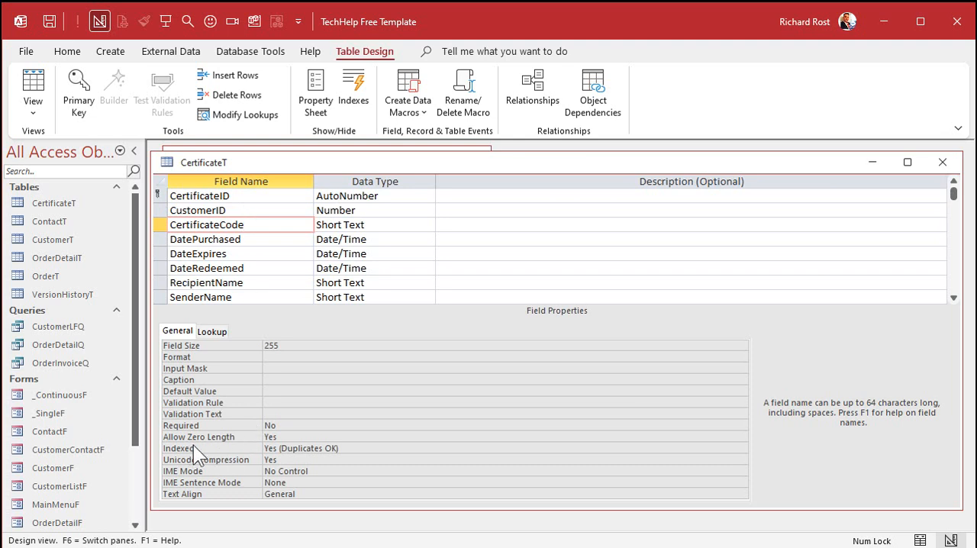
double_click(370, 448)
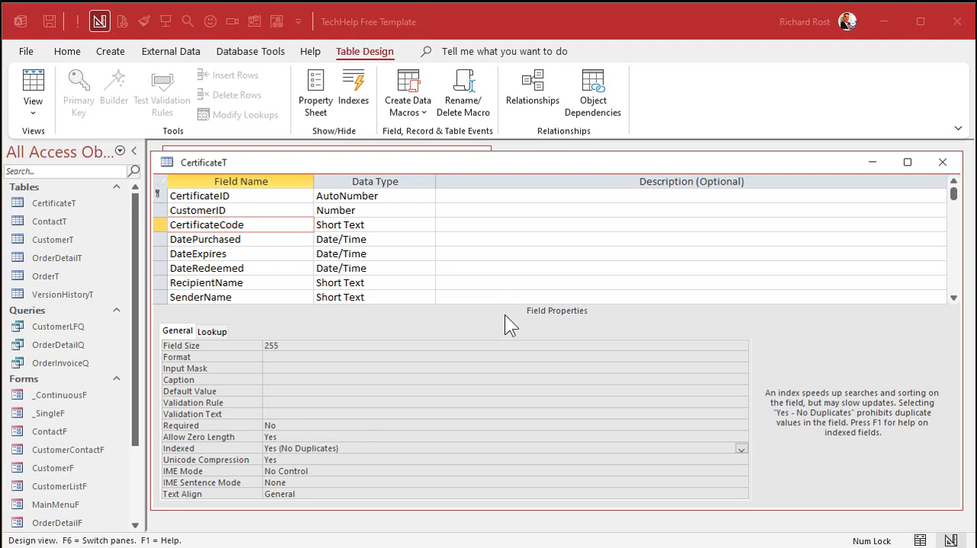
click(943, 162)
click(548, 343)
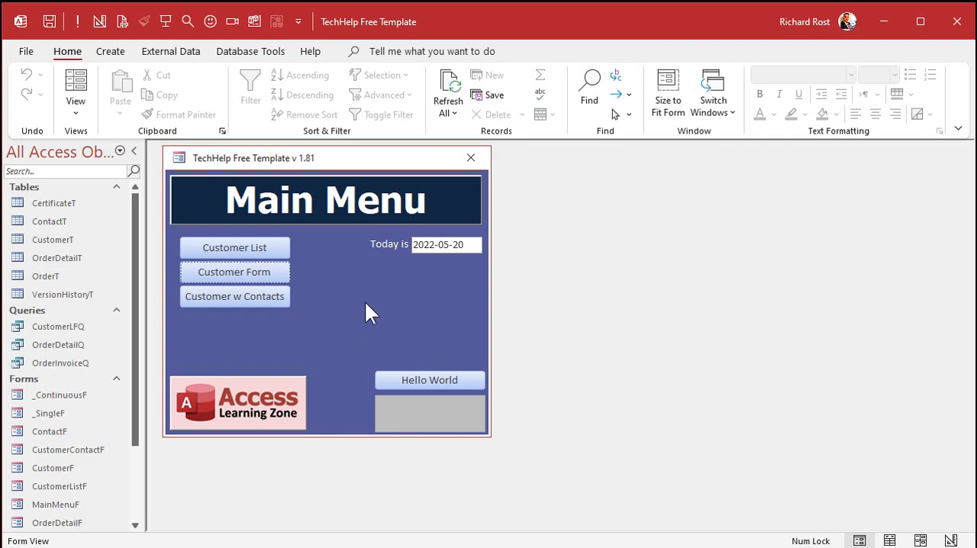
- Duplicate the _SingleF form under the name CertificateF
click(41, 417)
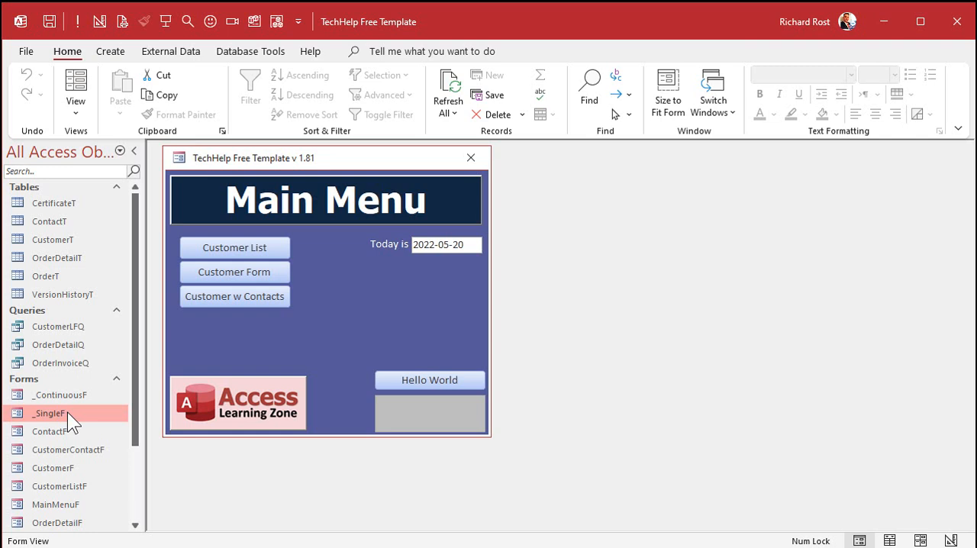
key(ctrl+c)
key(ctrl+v)
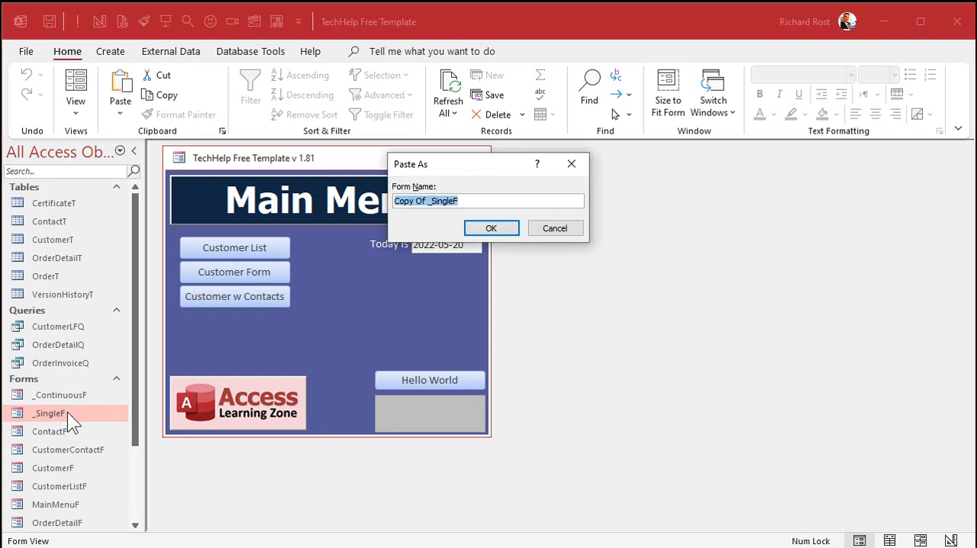
text(CertificateF)
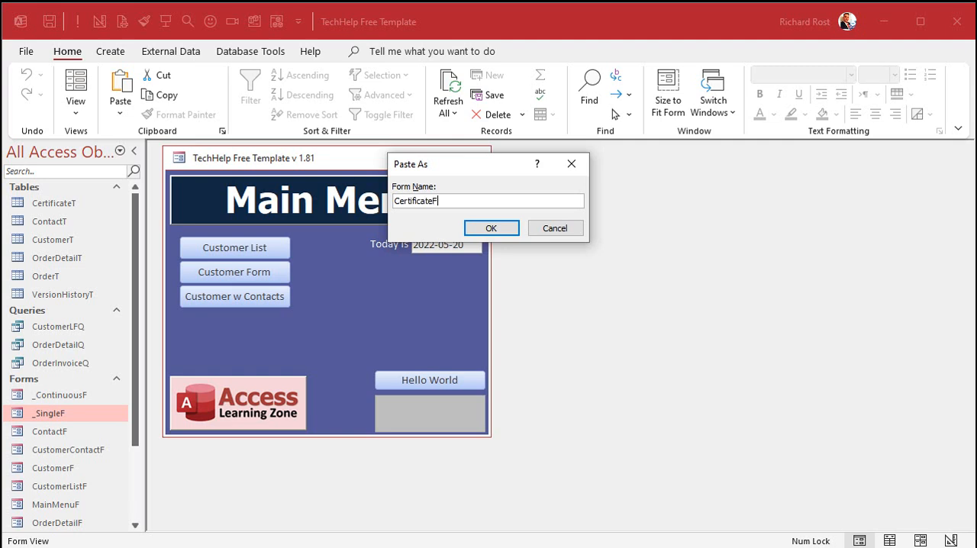
key(Return)
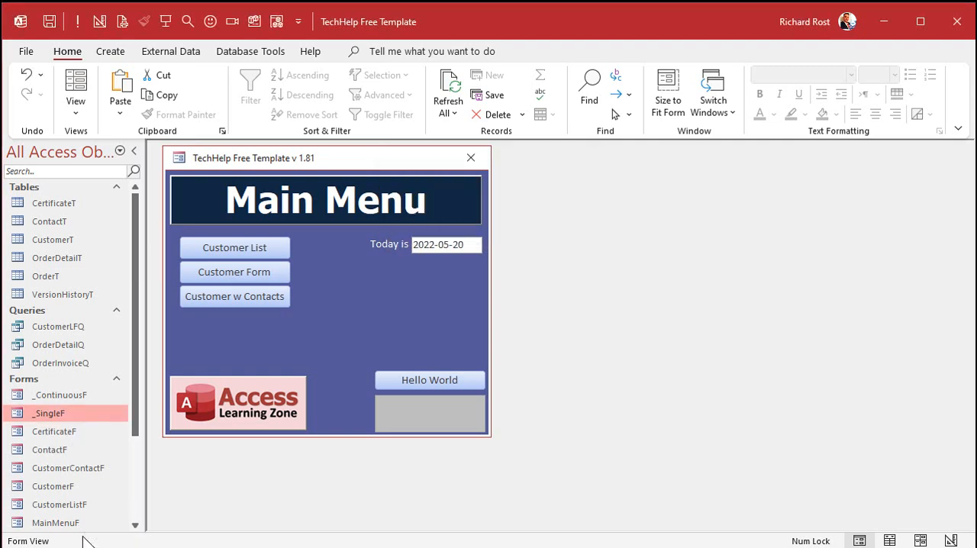
- Open CertificateF in Design View and change the Detail section's background colour to light green
right_click(64, 432)
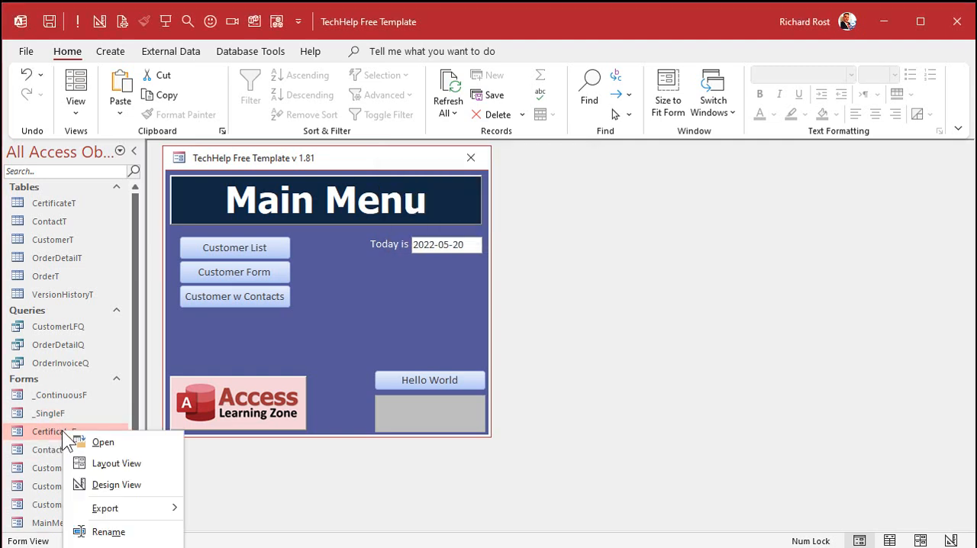
click(115, 486)
drag(402, 152, 436, 175)
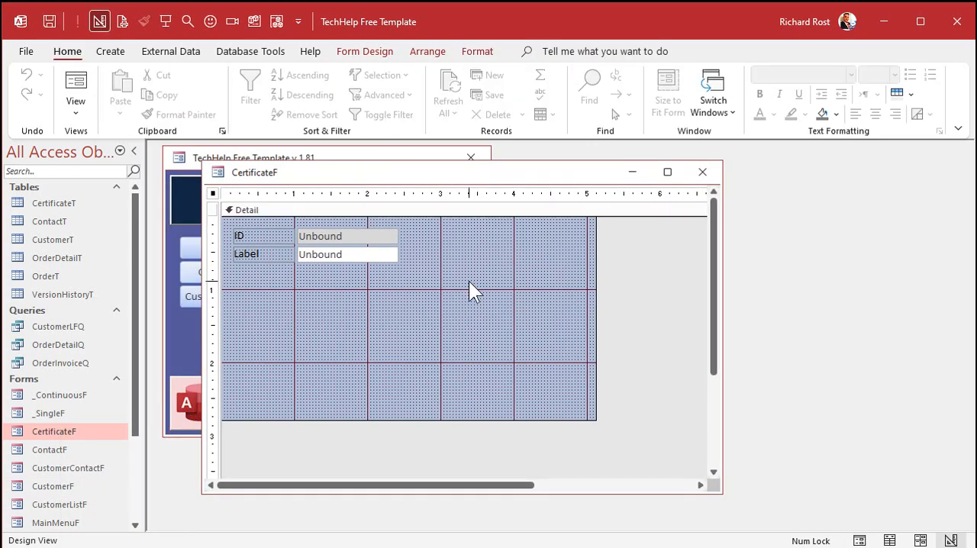
click(481, 54)
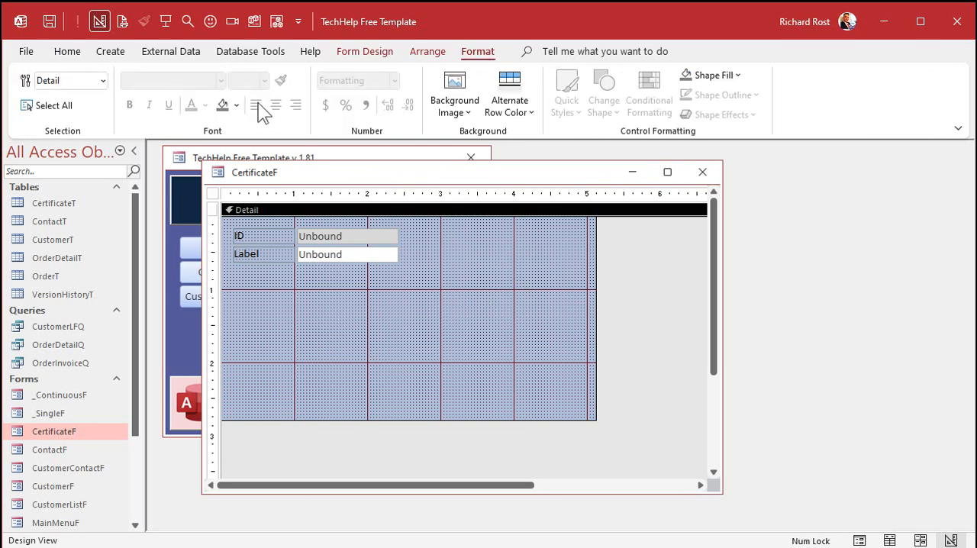
click(236, 105)
click(336, 206)
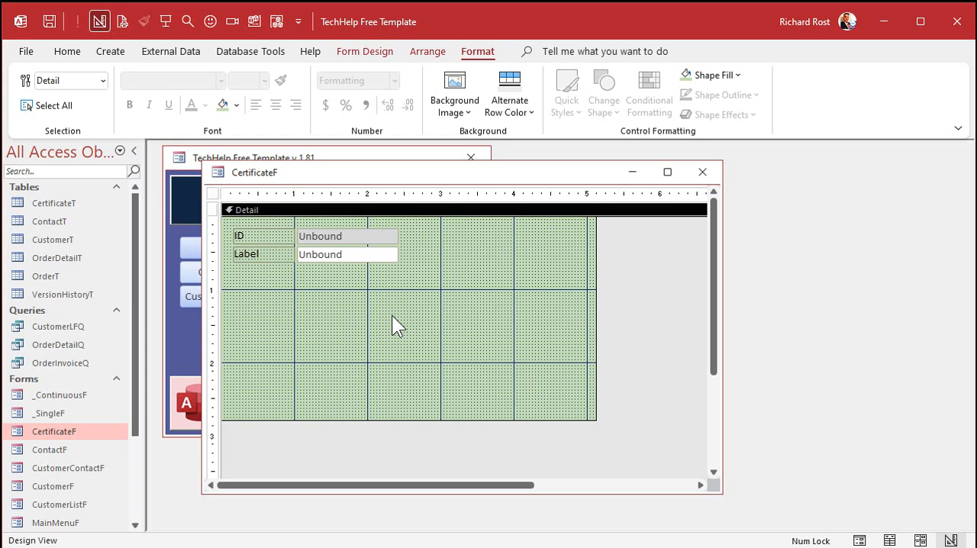
- Set the CertificateF form's record source to CertificateT and close its properties
click(213, 193)
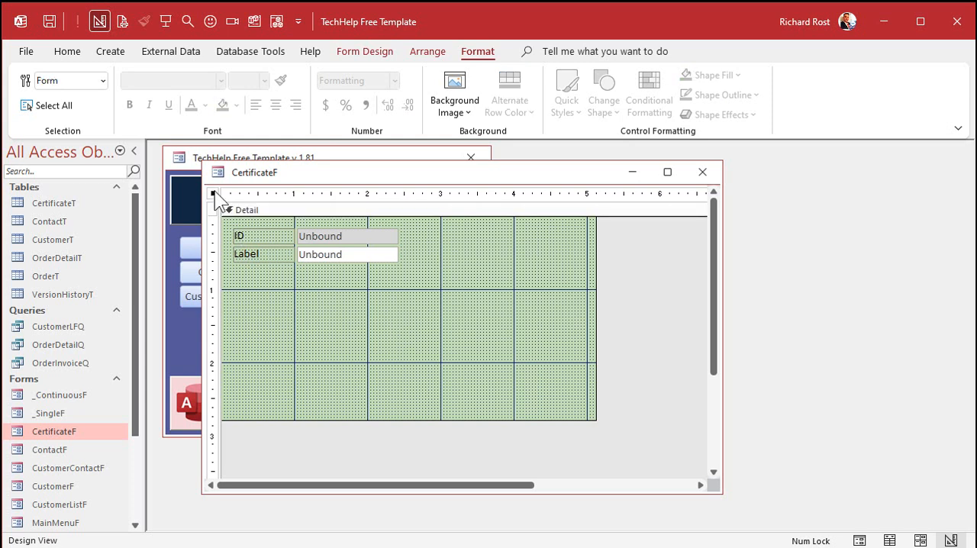
double_click(214, 194)
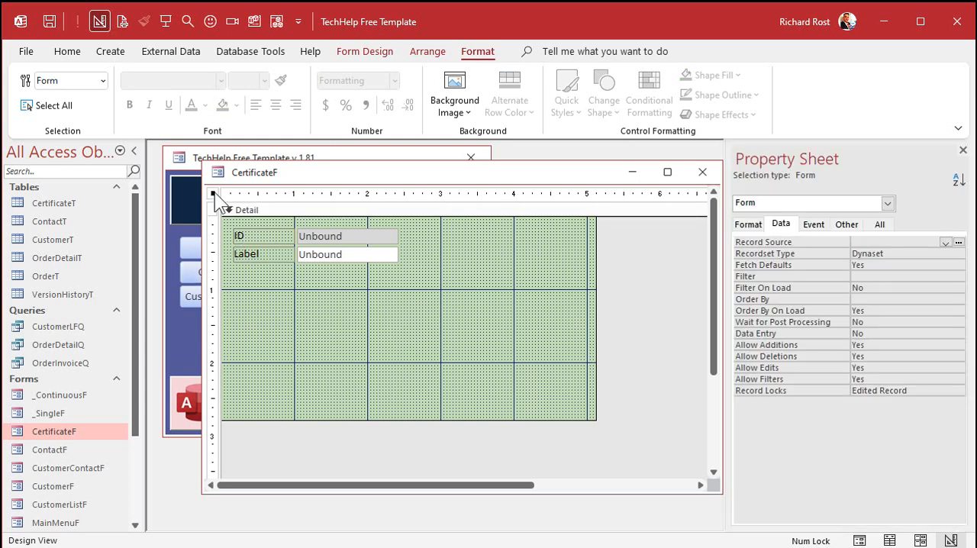
click(780, 224)
click(946, 243)
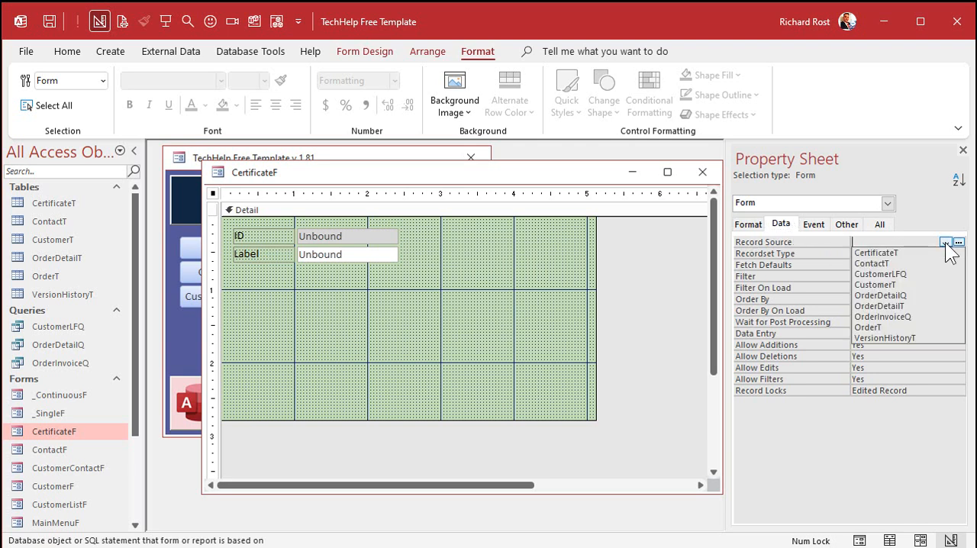
click(925, 252)
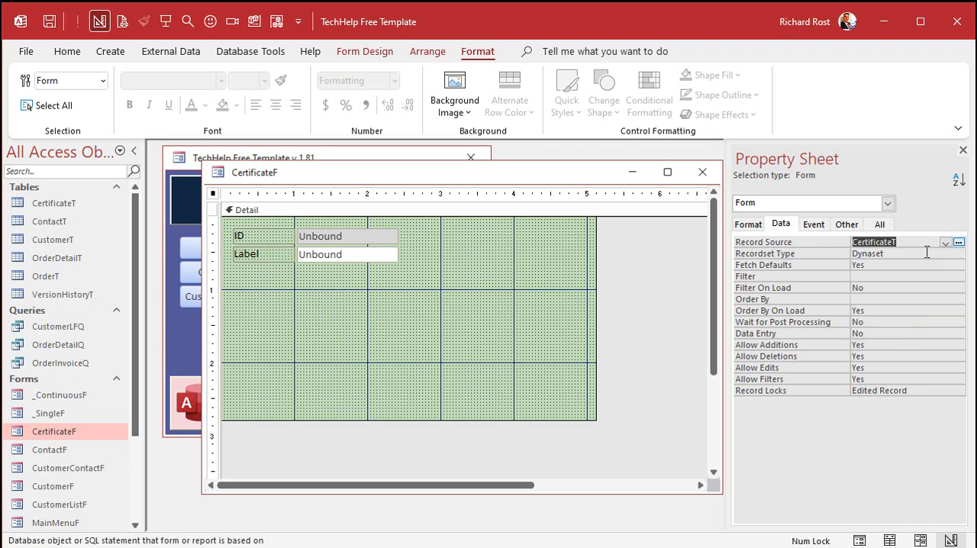
click(926, 253)
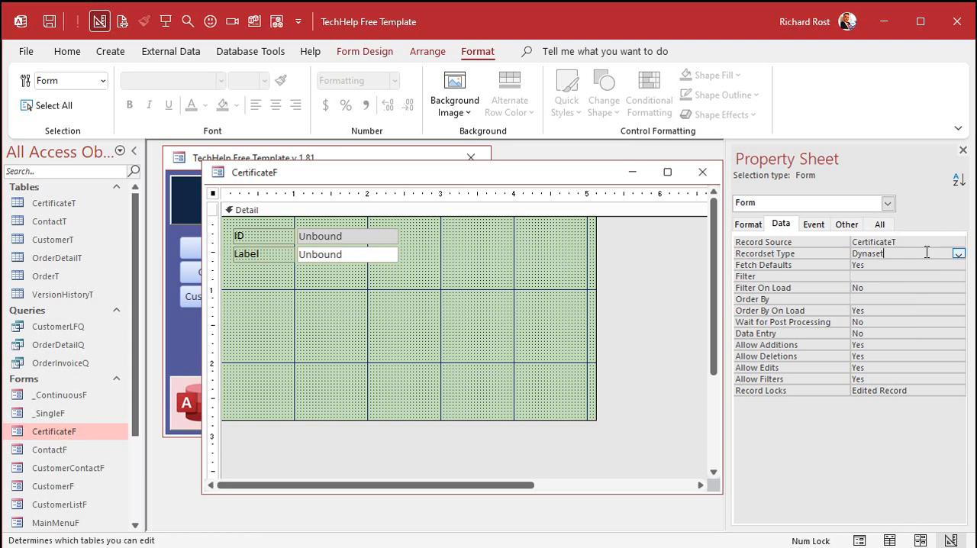
click(963, 151)
- Add all CertificateT fields, CertificateID through Notes, to the Detail section beside the two unbound text boxes, then close the field list
drag(504, 171, 481, 168)
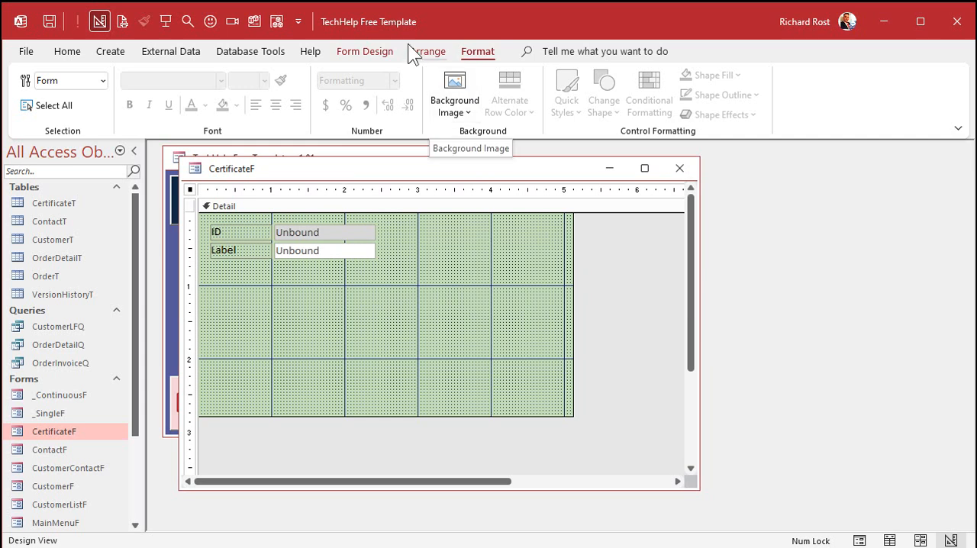
click(367, 52)
click(683, 108)
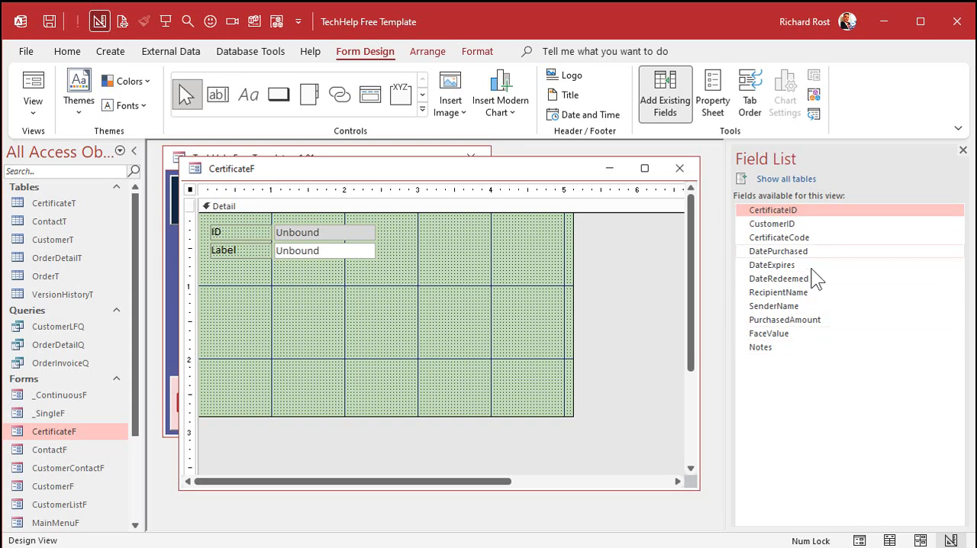
shift+click(815, 353)
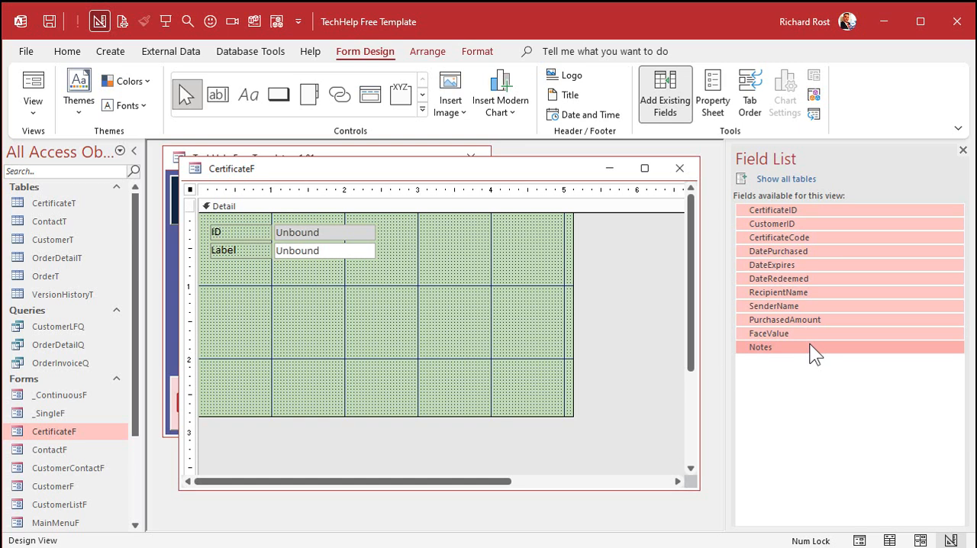
drag(816, 353, 447, 278)
drag(508, 290, 547, 235)
click(314, 343)
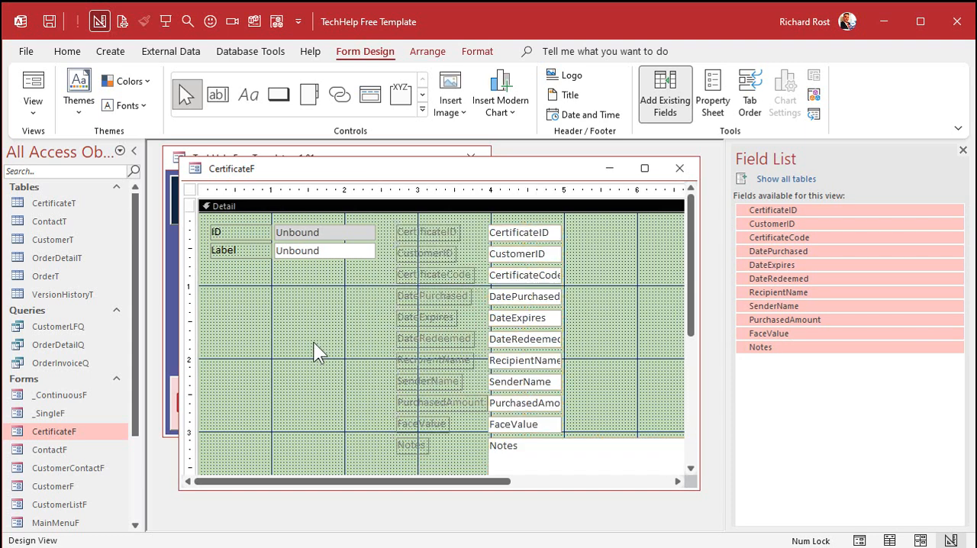
click(771, 348)
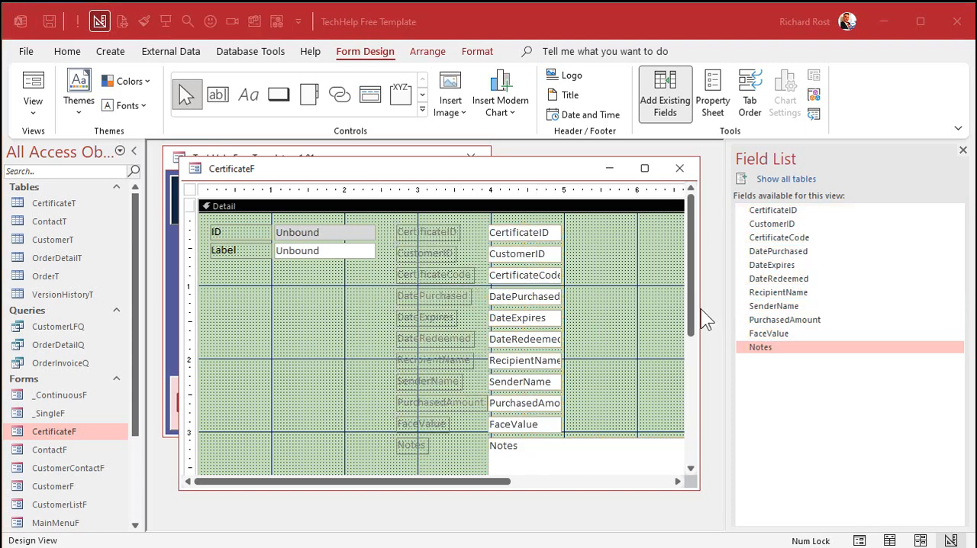
click(962, 151)
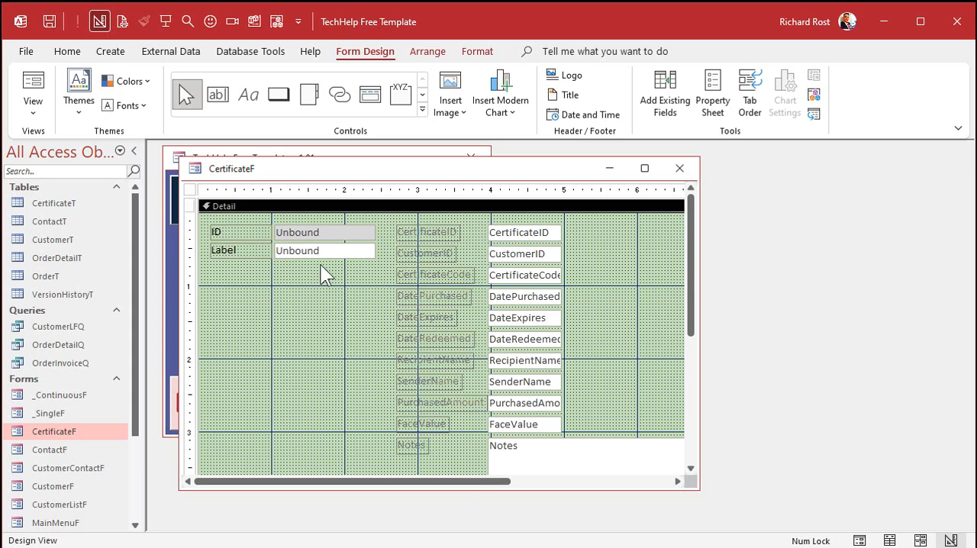
- Copy the grey ID text box's formatting onto the CertificateID and CertificateCode text boxes with Format Painter
click(300, 229)
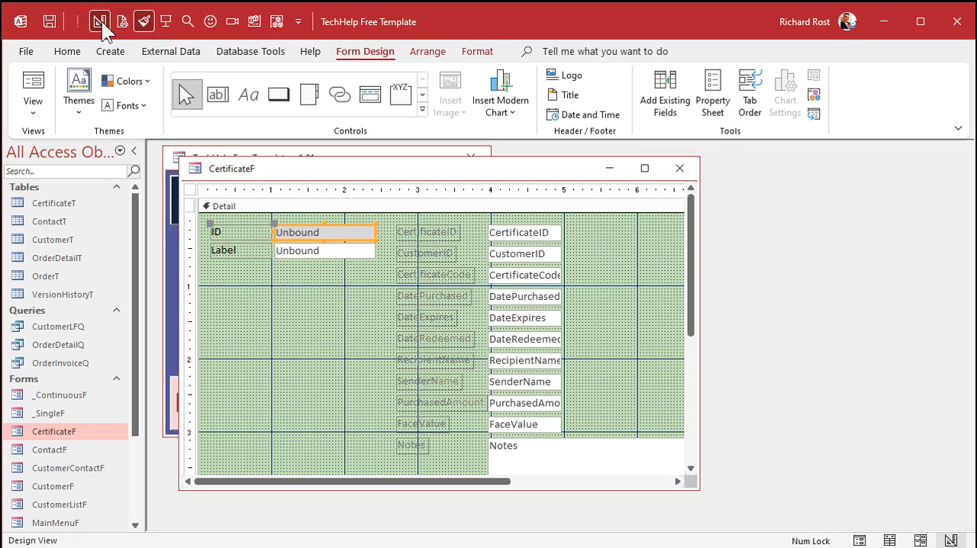
click(80, 53)
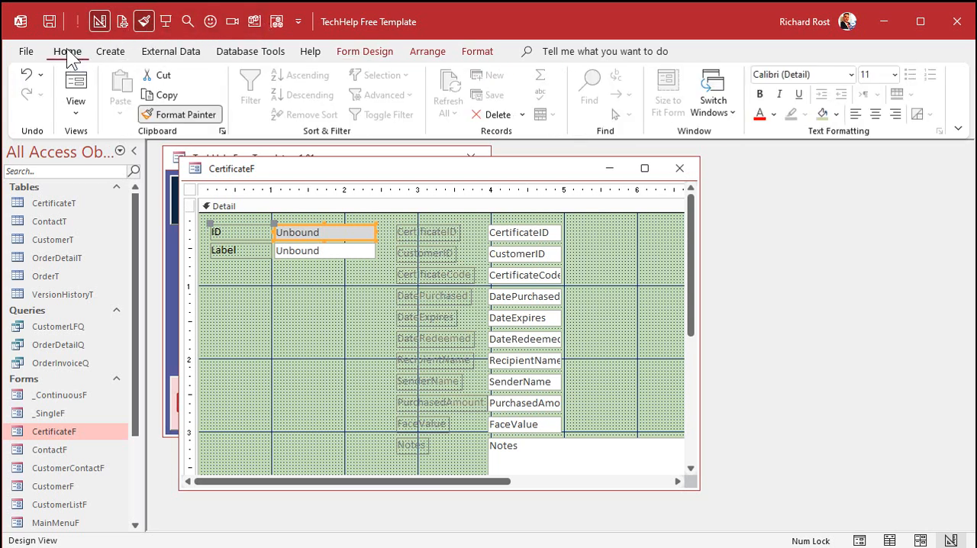
click(156, 114)
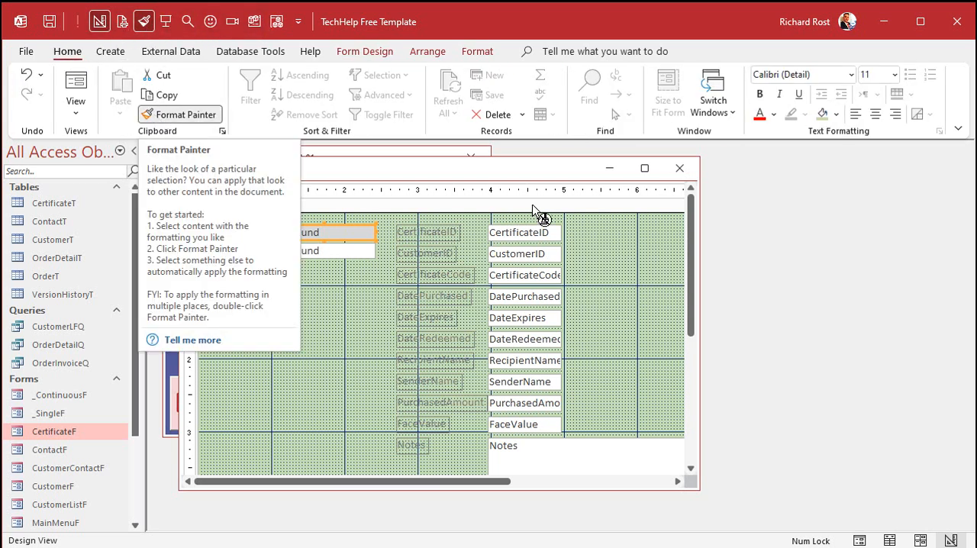
click(532, 230)
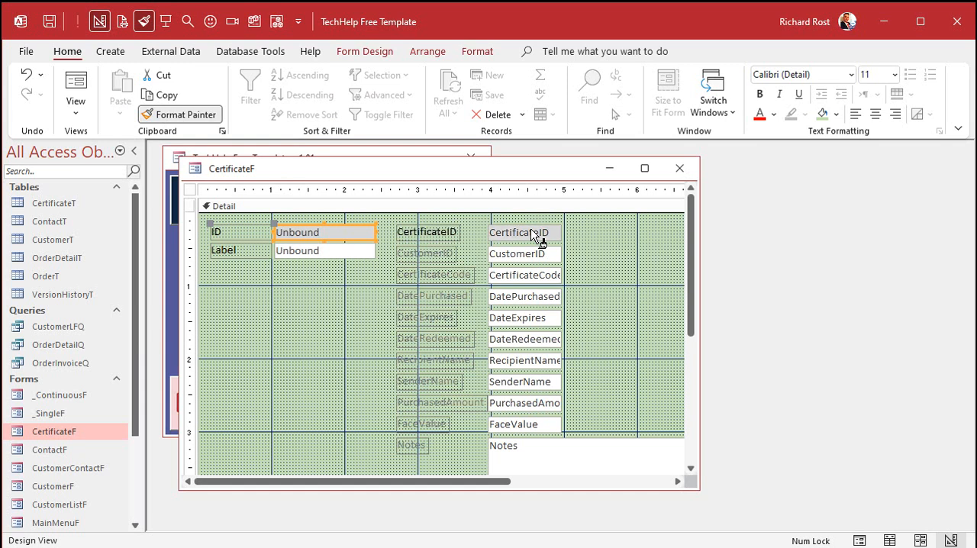
click(530, 279)
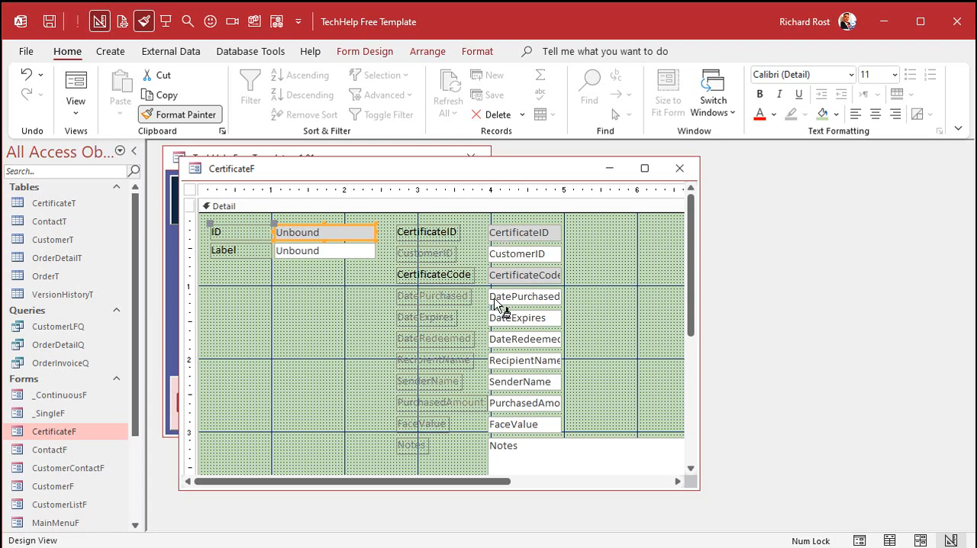
click(145, 22)
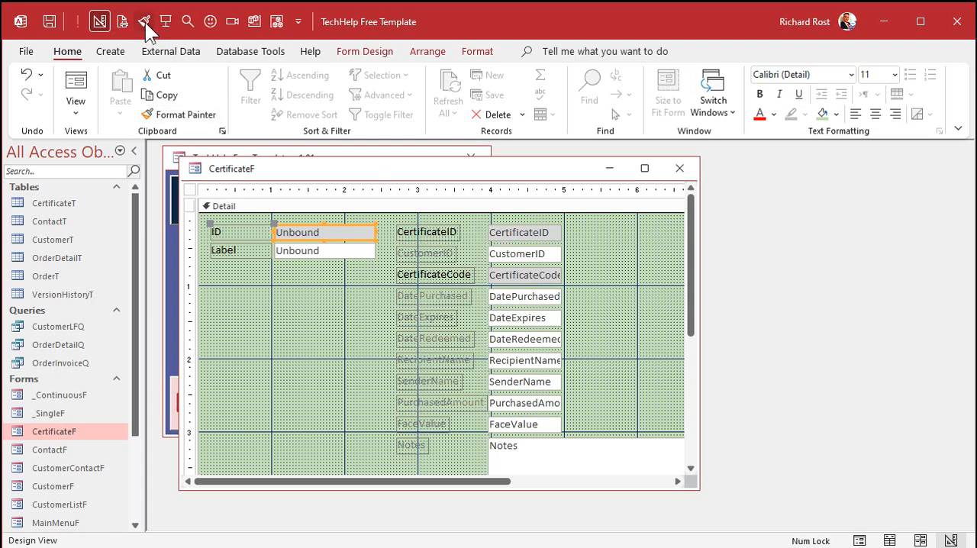
- Set the Locked property of the CertificateCode text box to Yes
click(545, 232)
double_click(545, 233)
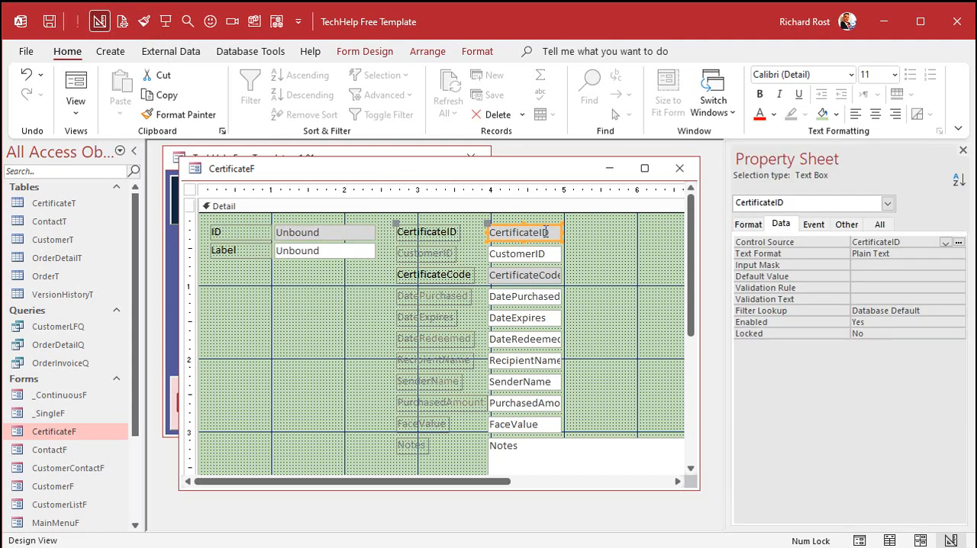
click(525, 274)
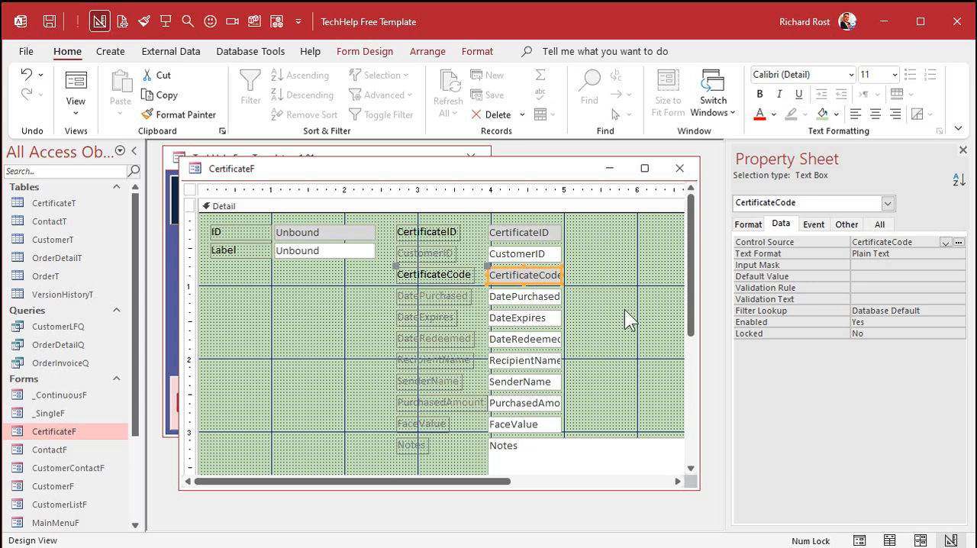
double_click(883, 334)
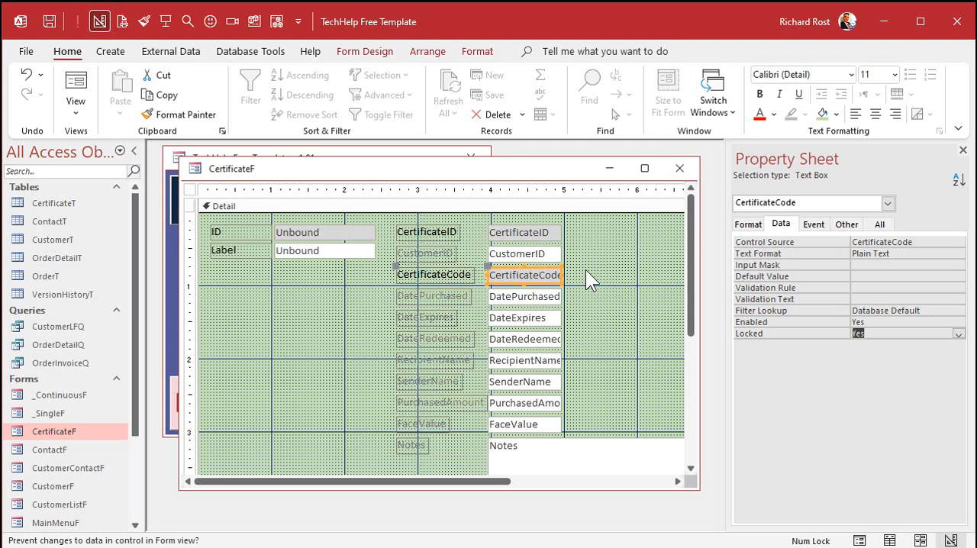
- Delete the CustomerID text box and its label from the CertificateF form
click(536, 254)
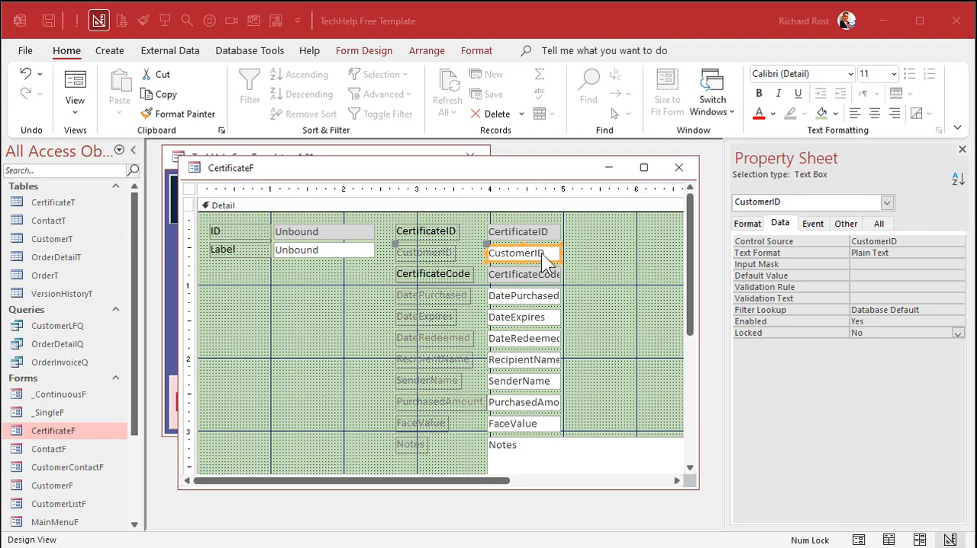
click(604, 254)
click(529, 257)
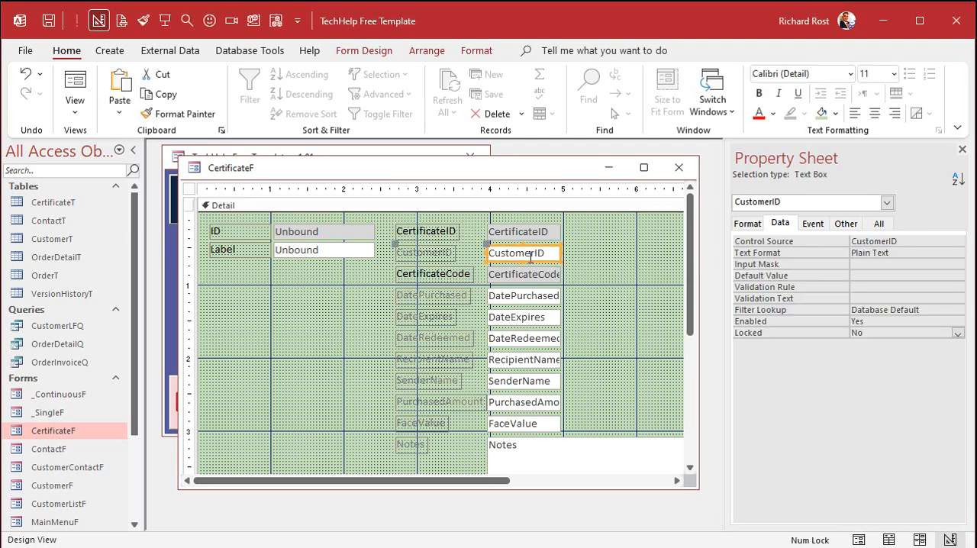
key(Delete)
- Open the customer's orders from the Main Menu, copy the Customer combo box in OrderF's design, then close OrderF
click(307, 151)
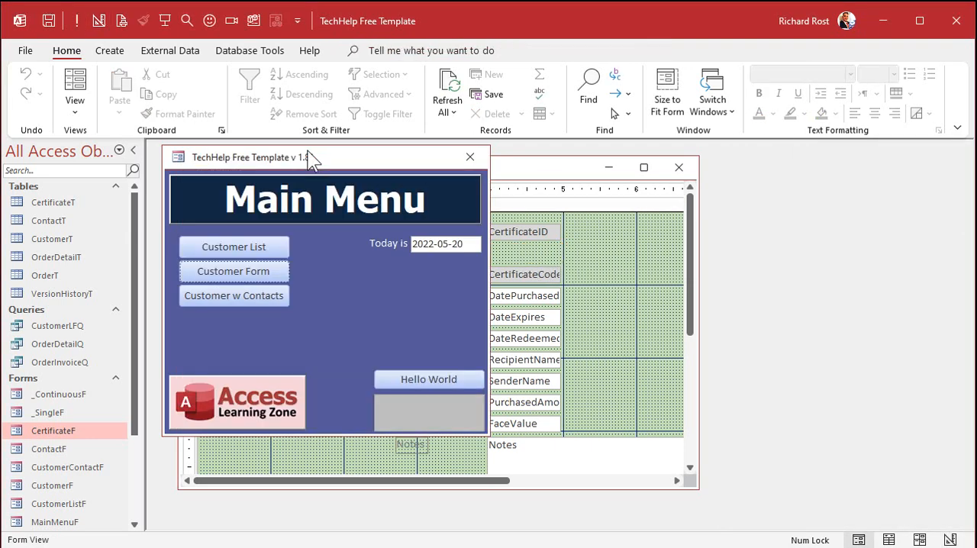
click(222, 275)
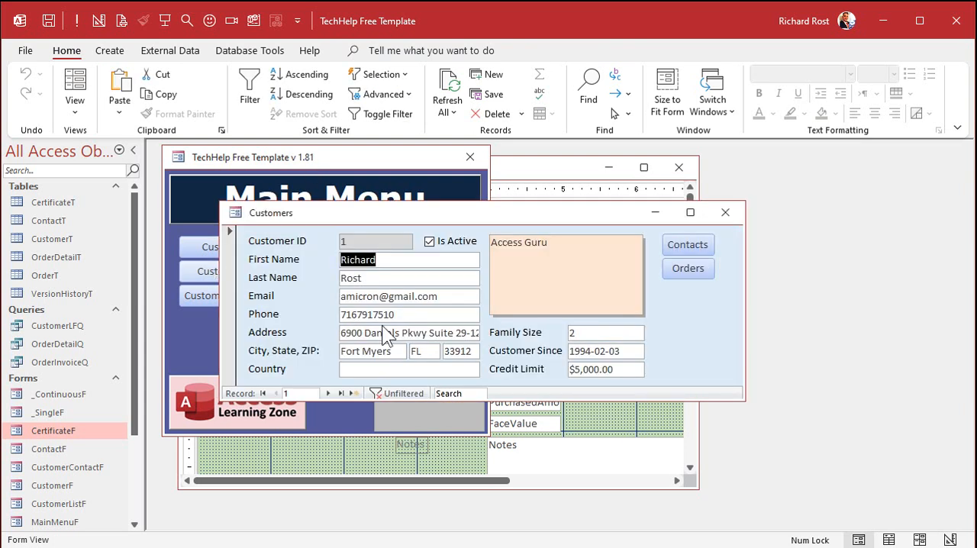
click(686, 270)
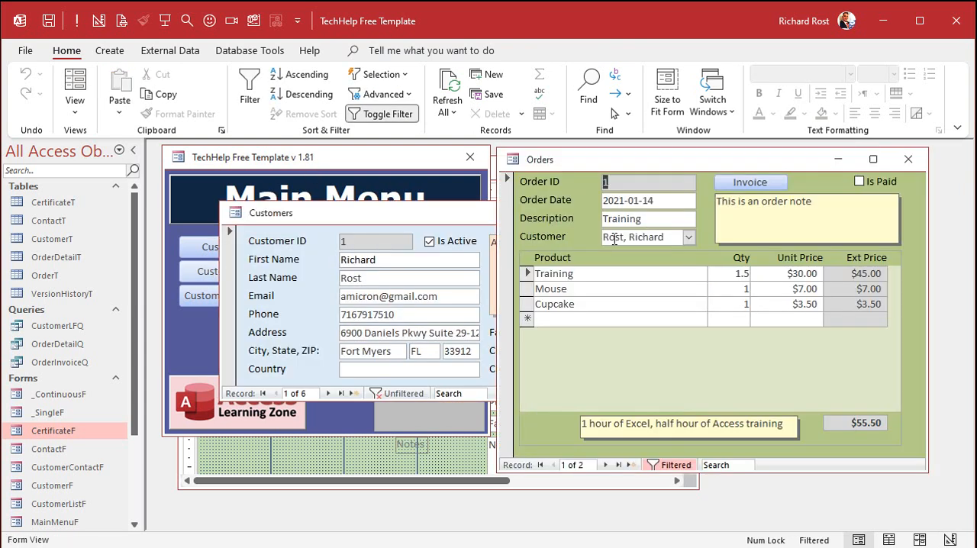
right_click(693, 166)
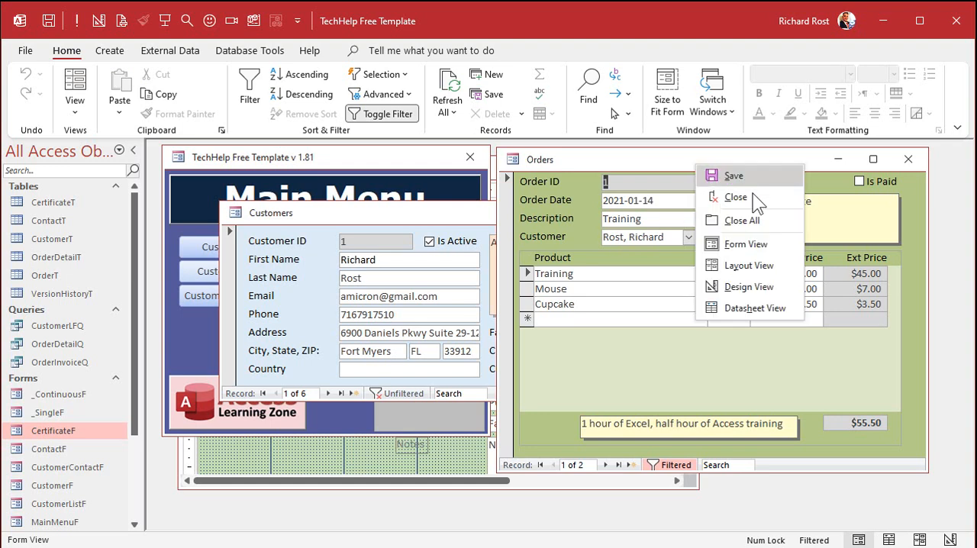
click(741, 286)
click(651, 270)
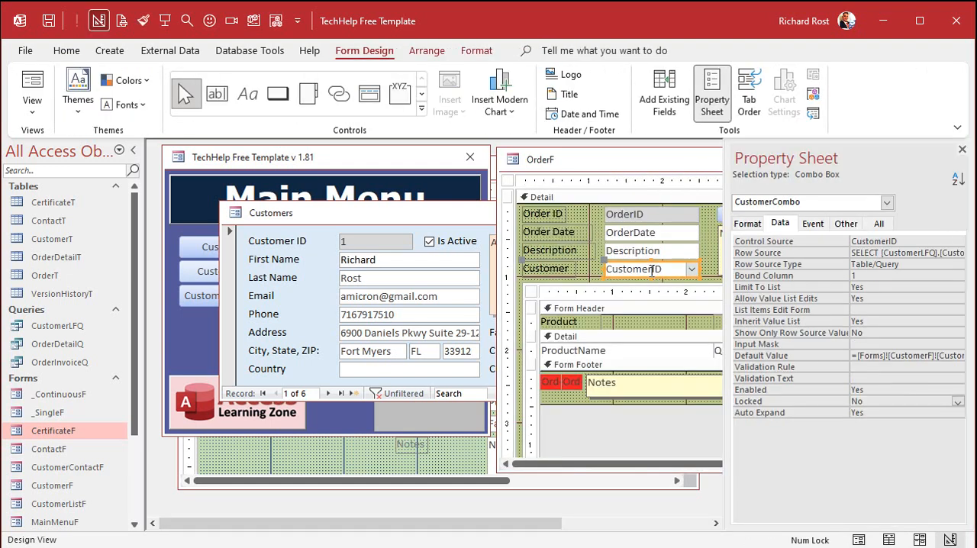
click(963, 149)
click(921, 159)
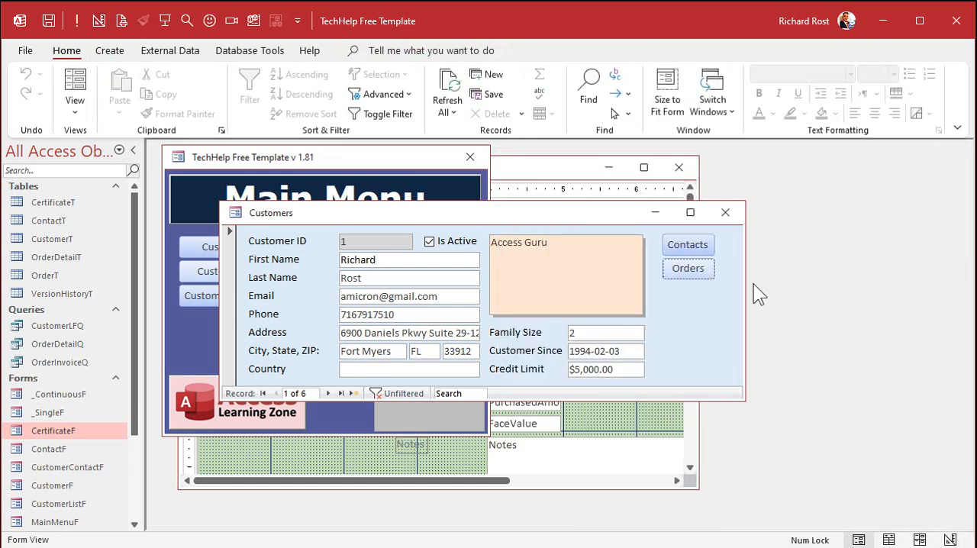
- Paste the Customer combo box into CertificateF and stack it directly beneath a raised CertificateCode field
click(334, 452)
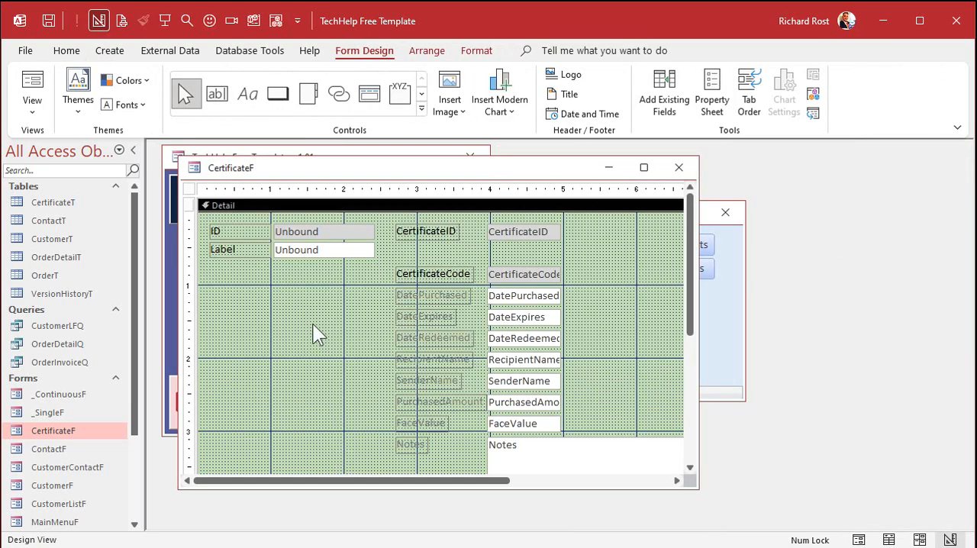
key(ctrl+v)
drag(338, 222, 586, 280)
mouse_move(510, 280)
mouse_down()
mouse_move(510, 252)
mouse_move(532, 274)
mouse_move(515, 274)
mouse_up()
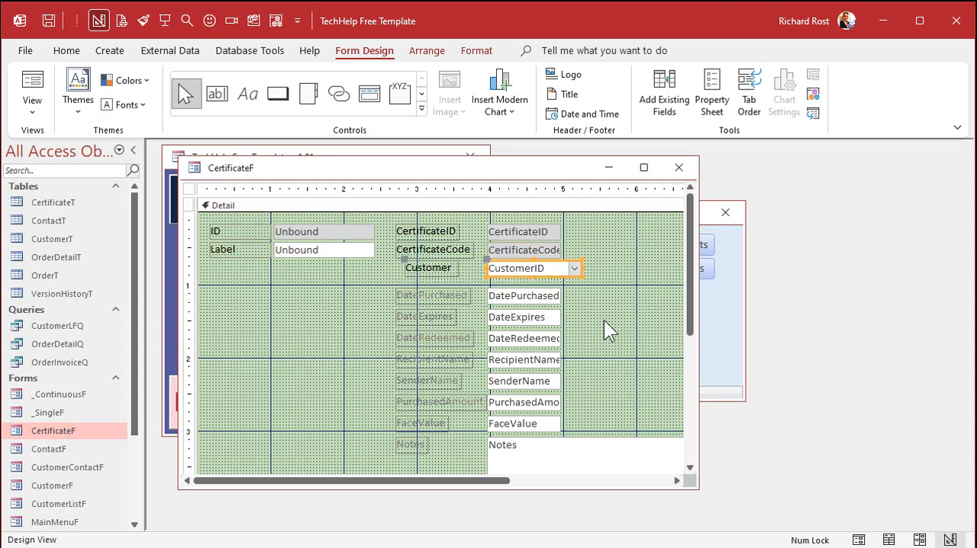
click(604, 320)
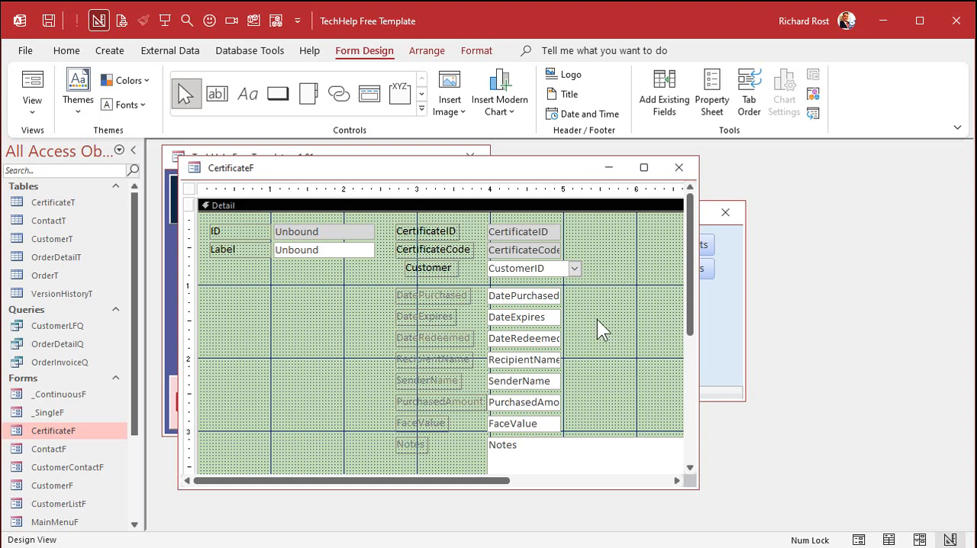
- Delete the Notes text box from CertificateF and copy the orange Notes box from the CustomerF design
click(517, 456)
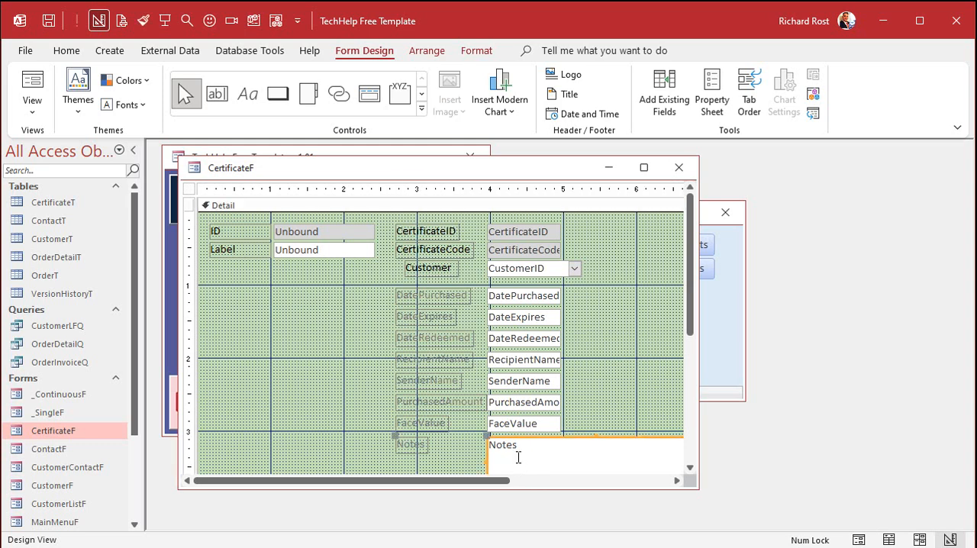
key(Delete)
click(717, 361)
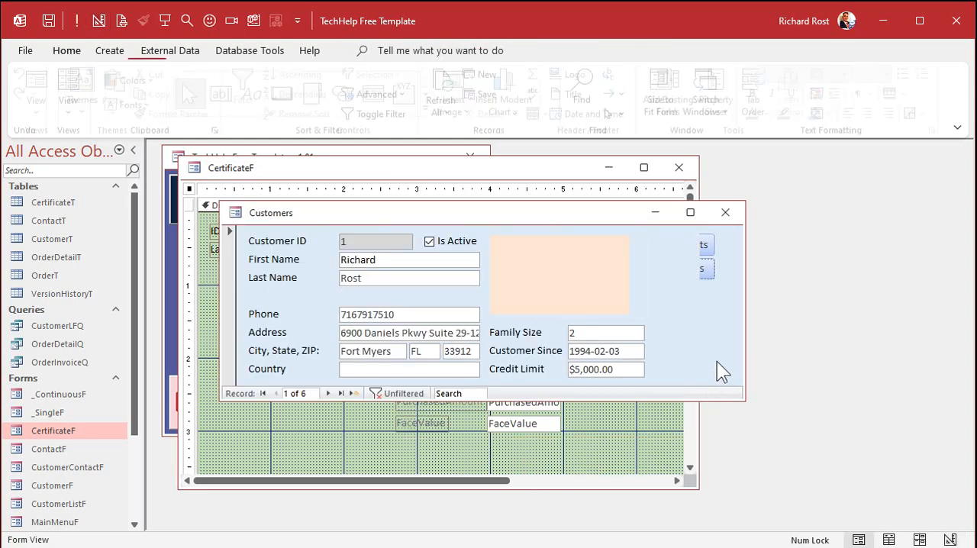
right_click(657, 308)
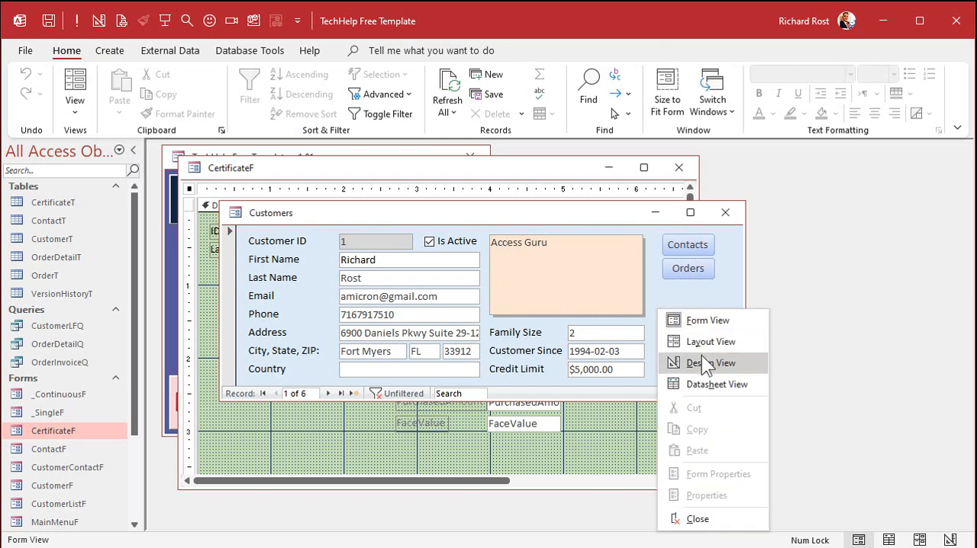
click(703, 368)
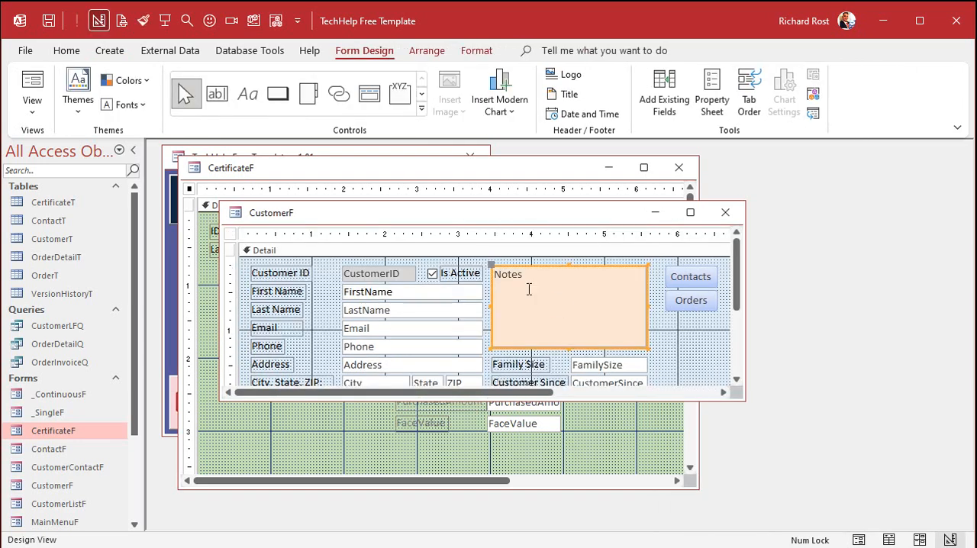
click(725, 212)
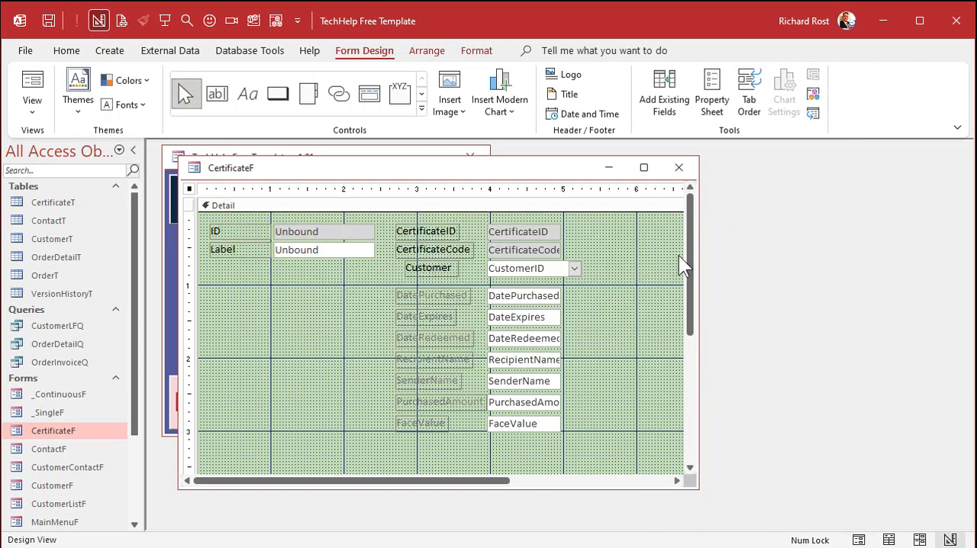
- Paste the orange Notes box into the empty area beside the CertificateF fields and check its name and control source
key(ctrl+v)
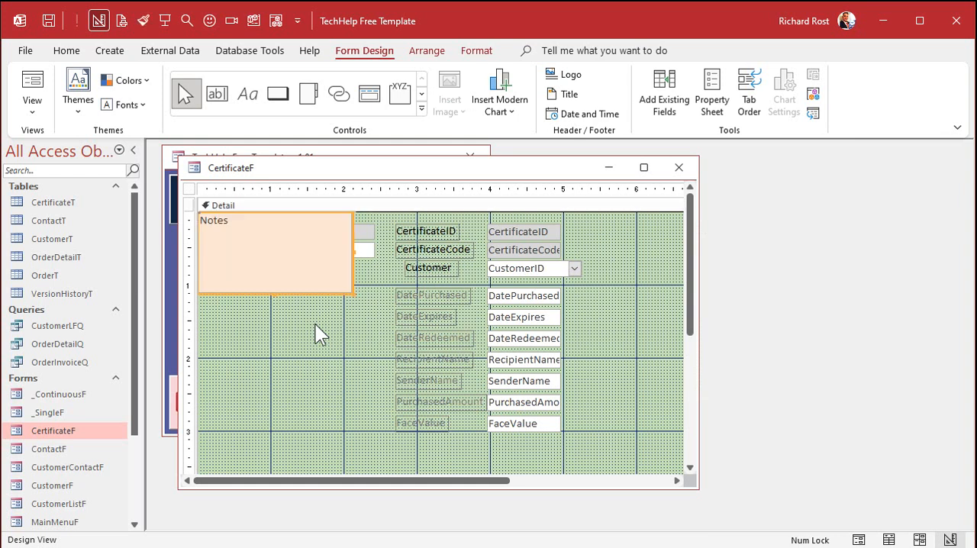
drag(320, 292, 344, 406)
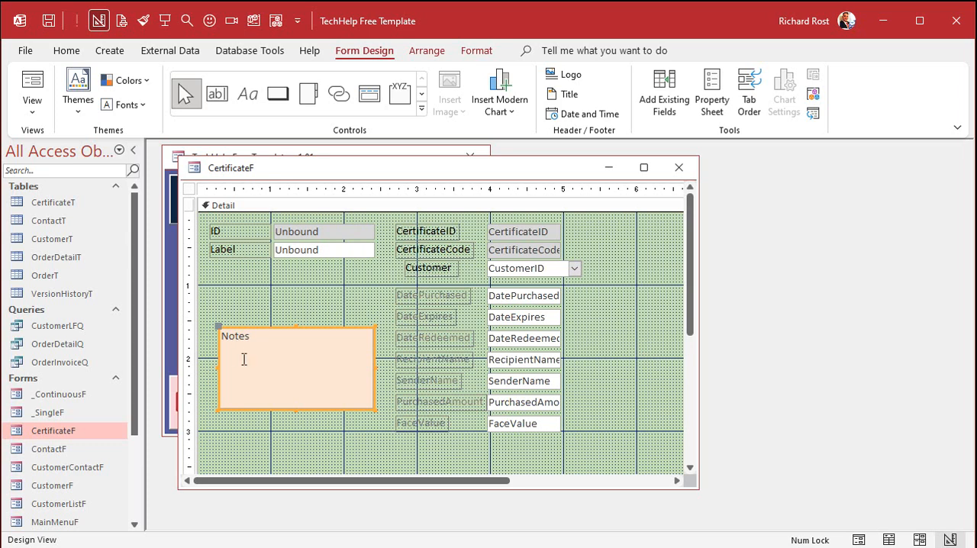
click(268, 301)
double_click(259, 338)
click(879, 227)
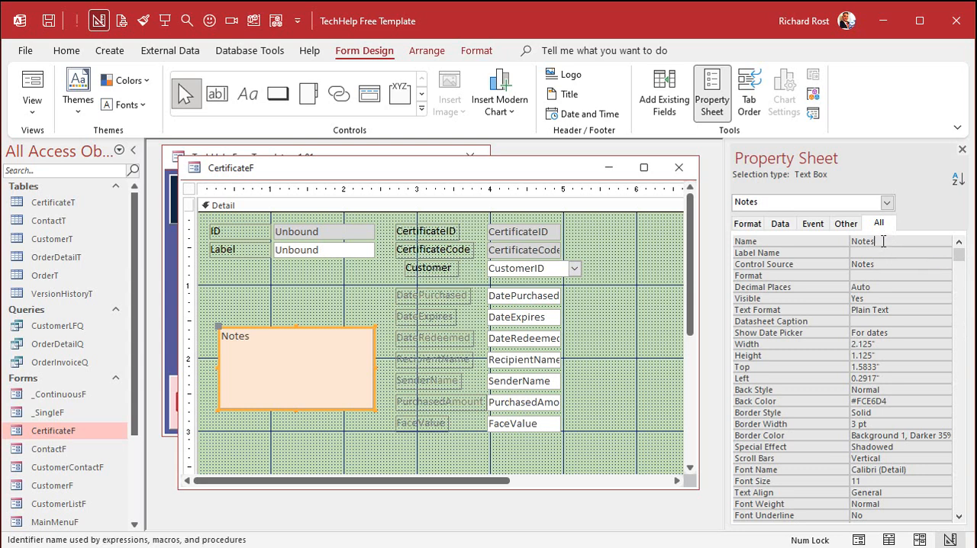
click(961, 149)
click(625, 328)
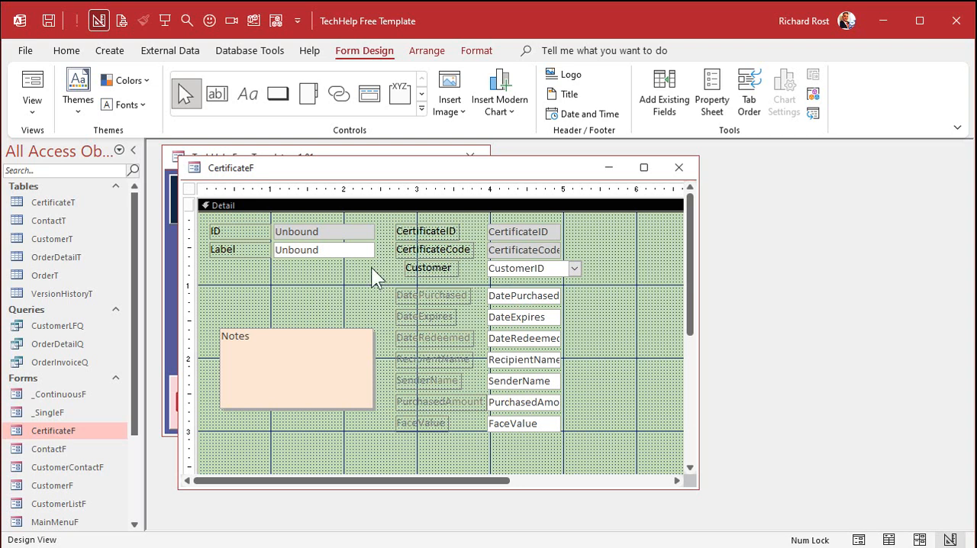
- Copy the unbound Label text box's formatting onto the DatePurchased through FaceValue text boxes, then delete both unbound text boxes and their labels
click(334, 250)
click(143, 20)
click(513, 296)
click(513, 316)
click(513, 338)
click(513, 360)
click(515, 381)
click(515, 402)
click(516, 423)
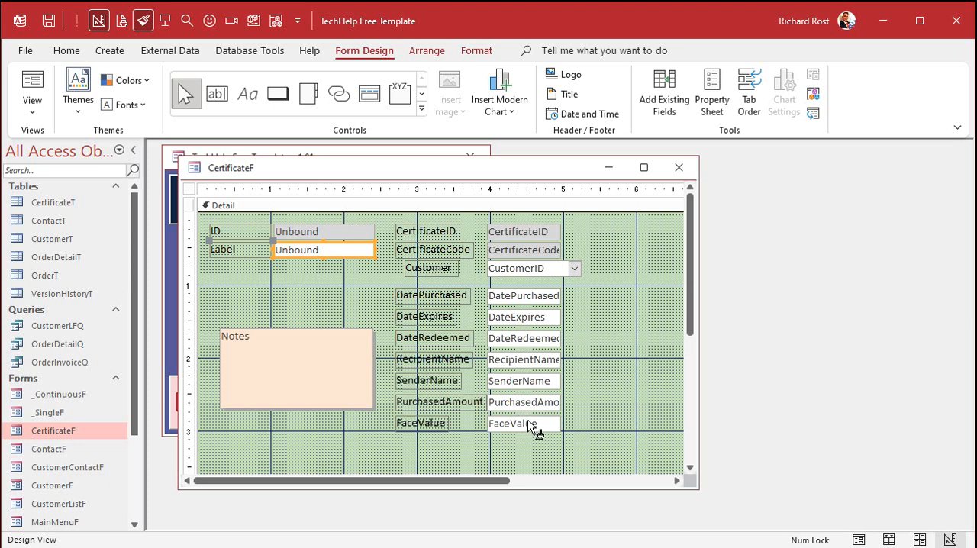
click(143, 27)
drag(347, 287, 238, 224)
key(Delete)
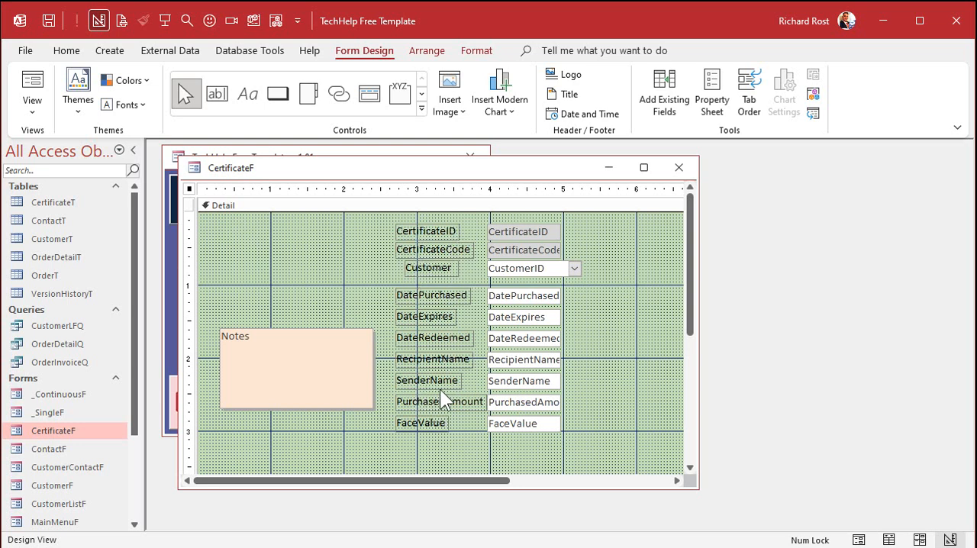
- Size all controls in CertificateF to the grid and align them to the grid
drag(227, 187, 596, 195)
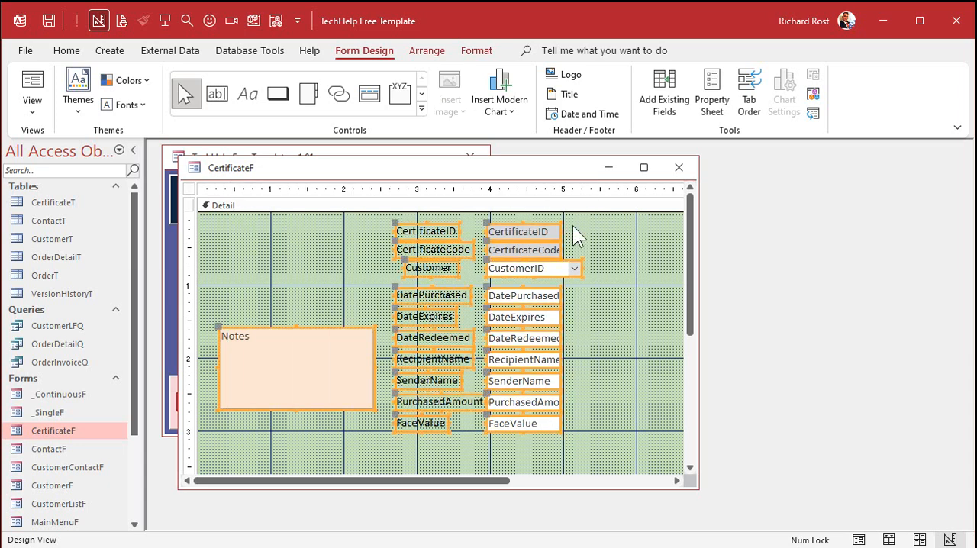
right_click(443, 249)
mouse_move(495, 479)
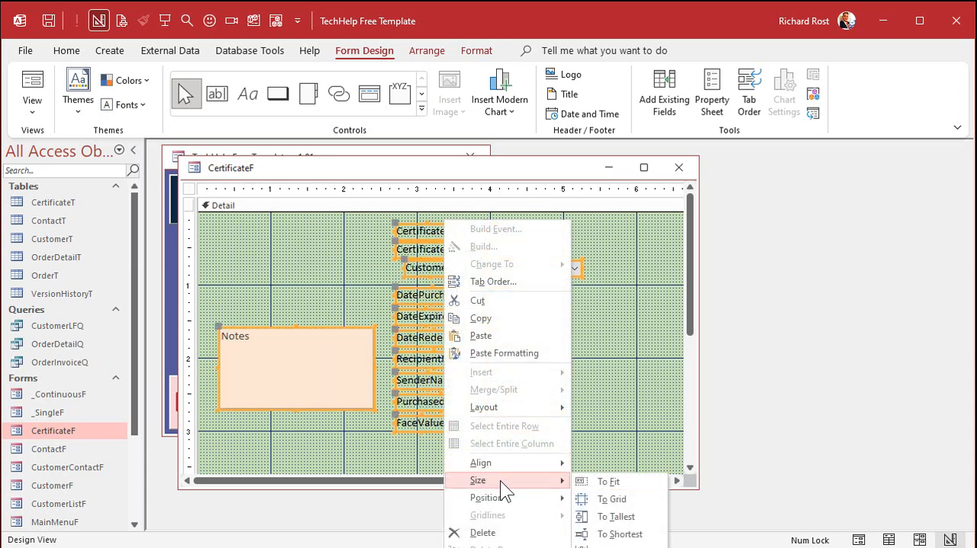
click(611, 496)
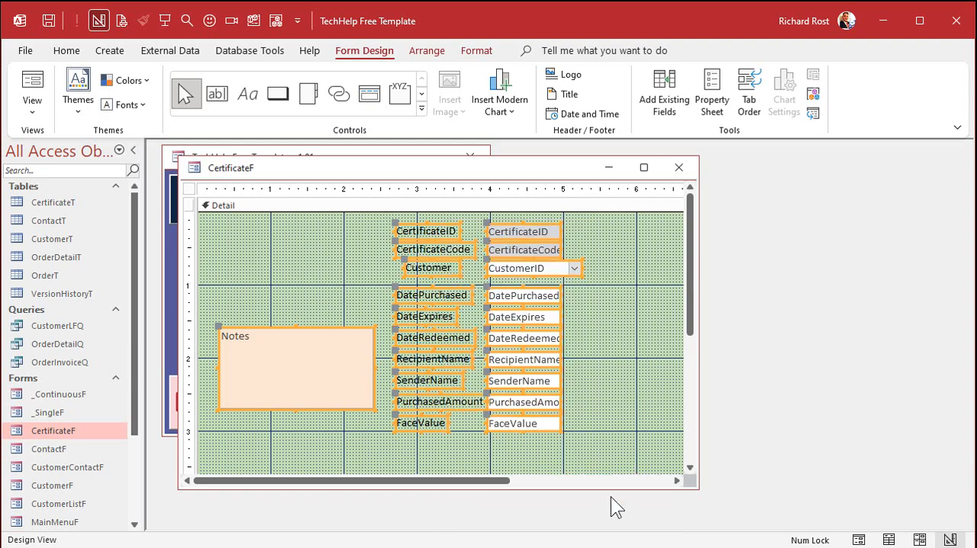
right_click(440, 297)
mouse_move(490, 463)
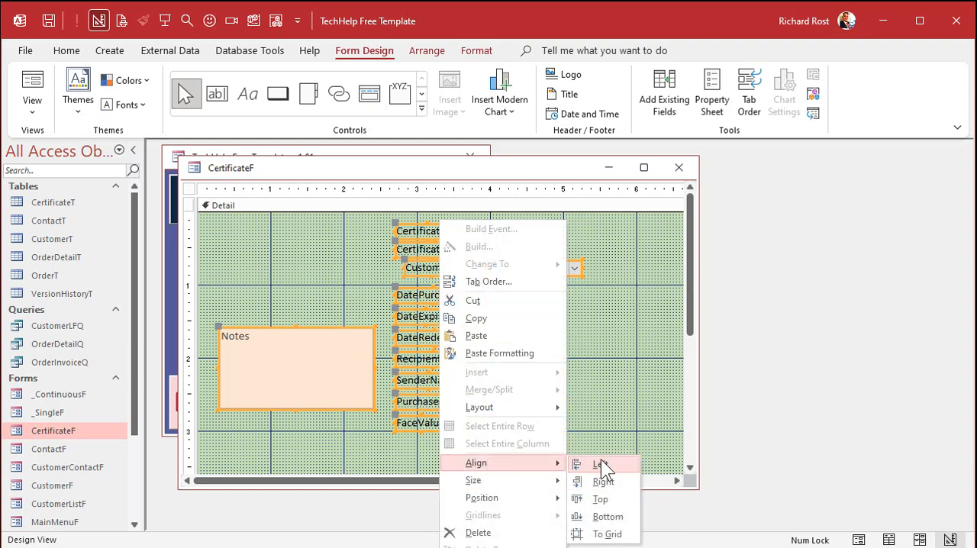
click(602, 532)
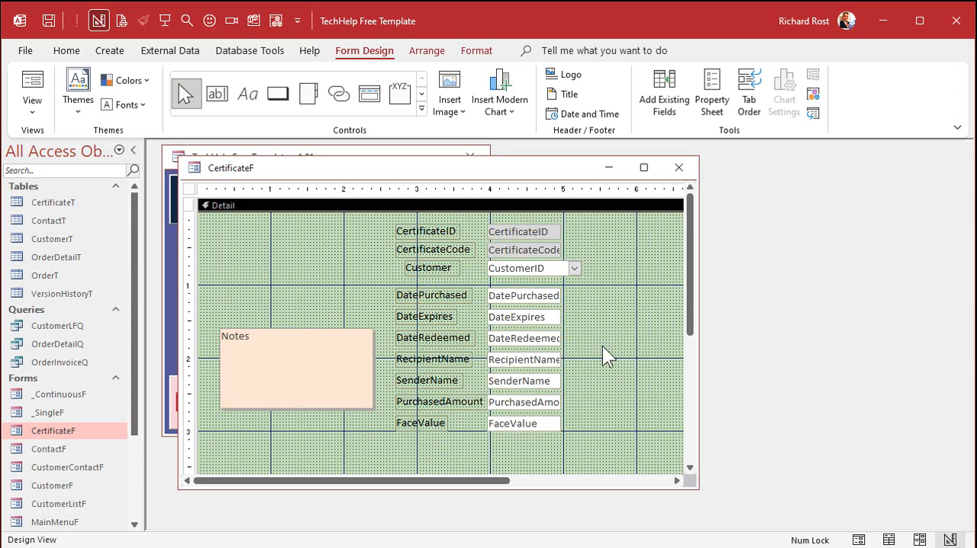
- Move the CertificateID and CertificateCode fields to the form's upper-left corner and relabel them "Certificate ID" and "Certificate Code"
drag(368, 232, 222, 228)
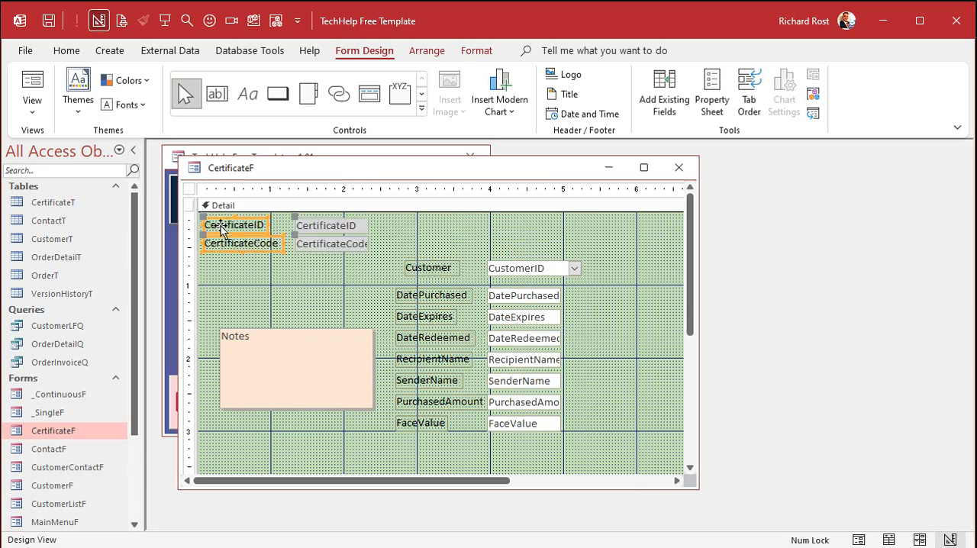
click(290, 277)
click(272, 245)
click(256, 245)
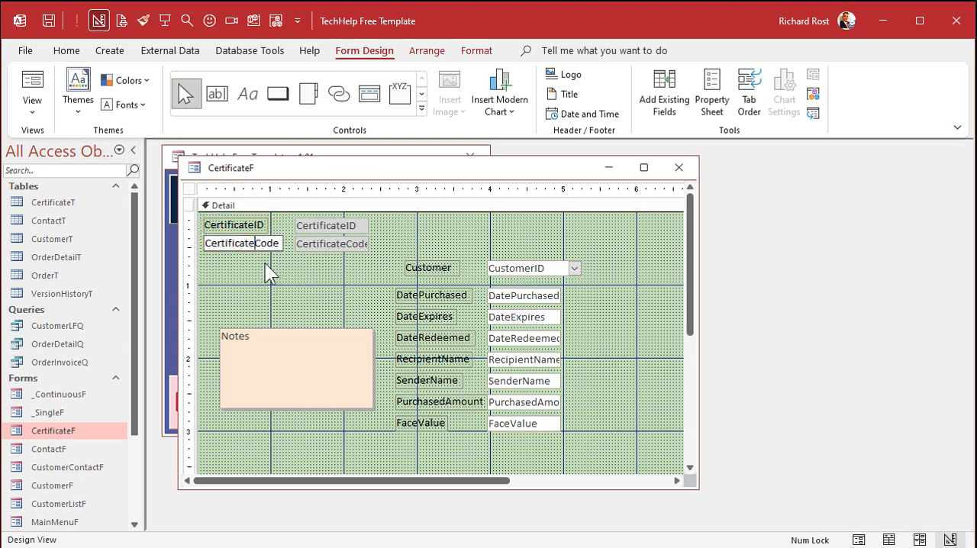
click(254, 224)
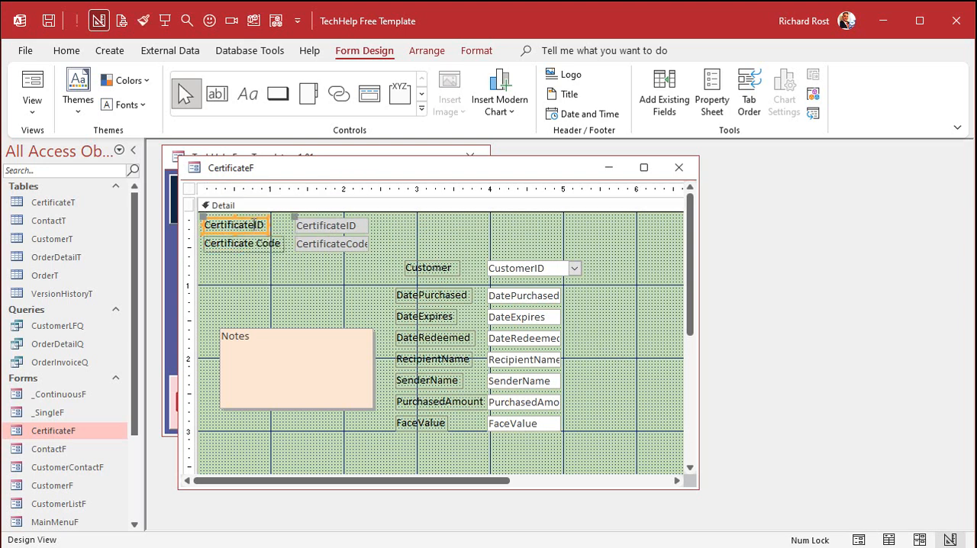
click(254, 225)
click(273, 270)
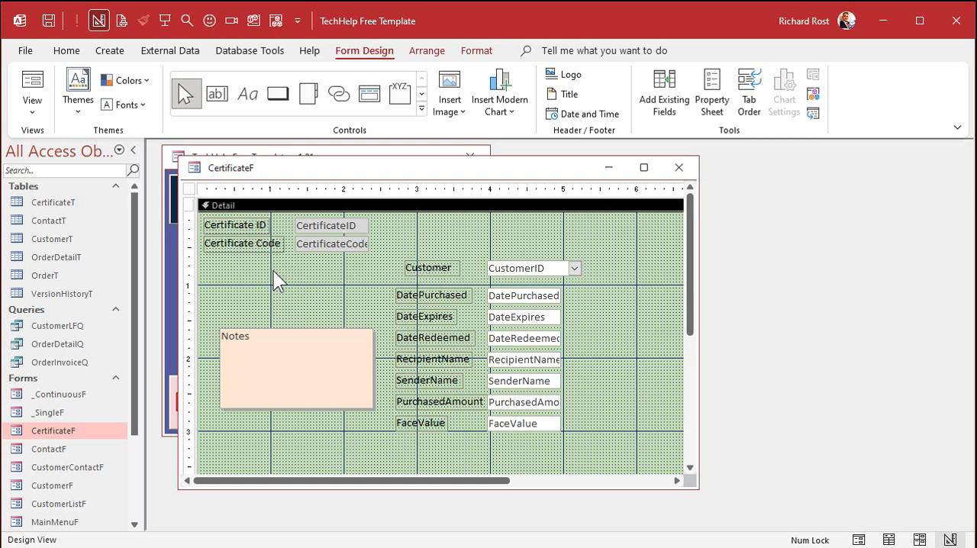
- Place the Customer combo box and its label under Certificate Code, and move the Notes box to the form's upper-right area
drag(423, 268, 220, 261)
click(249, 296)
click(293, 260)
drag(287, 254, 299, 254)
click(324, 356)
drag(323, 356, 602, 266)
- Move the DatePurchased, DateExpires and DateRedeemed fields beneath Customer and tighten the vertical spacing between the rows
drag(370, 289, 496, 343)
drag(436, 292, 246, 281)
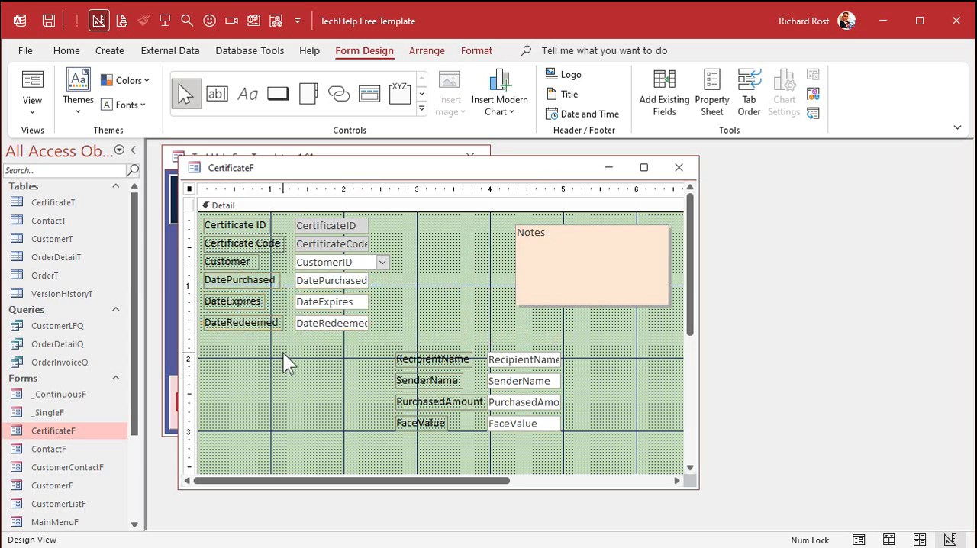
click(332, 245)
drag(332, 244, 328, 310)
click(330, 280)
click(328, 302)
click(339, 360)
- Widen the CustomerID combo box and the CertificateCode text box to about 1.9 inches
click(387, 260)
drag(389, 258, 430, 258)
click(368, 240)
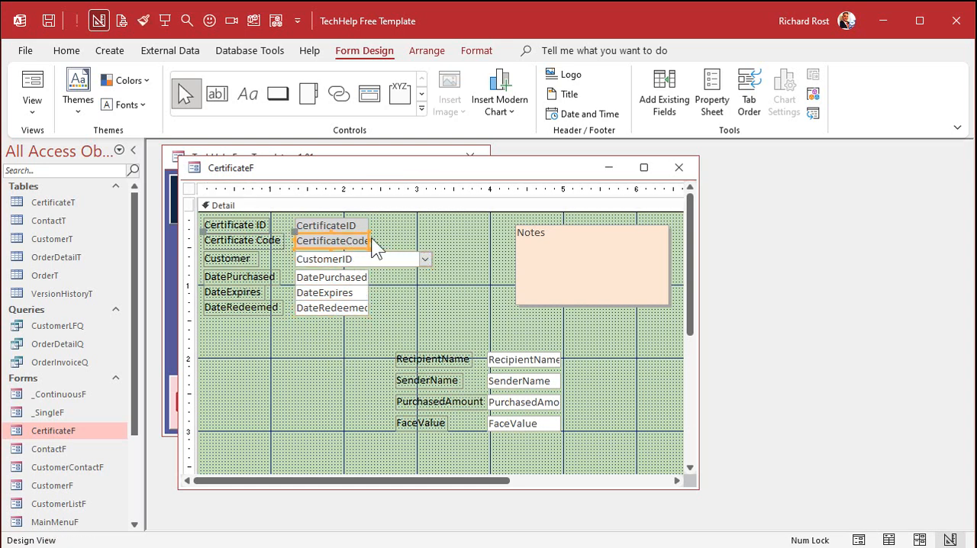
drag(368, 240, 431, 240)
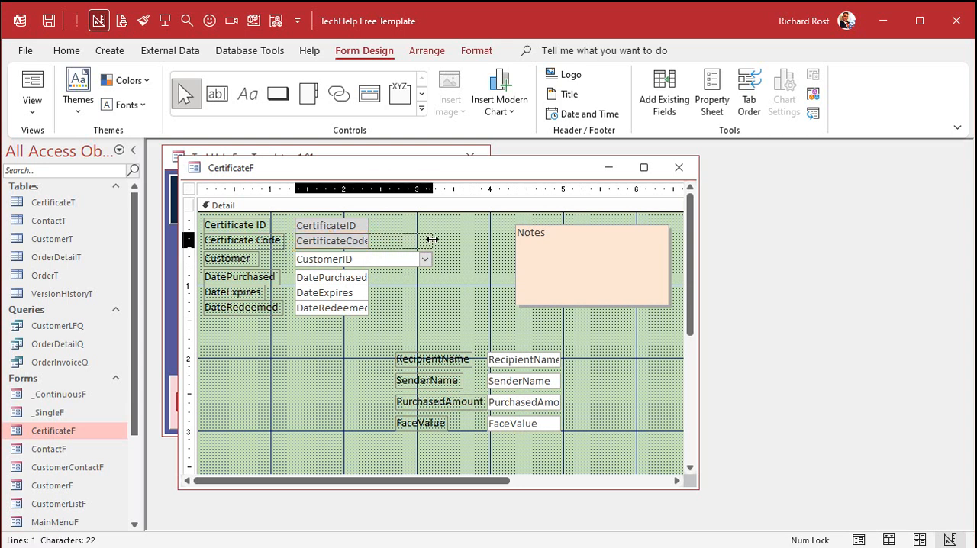
click(427, 294)
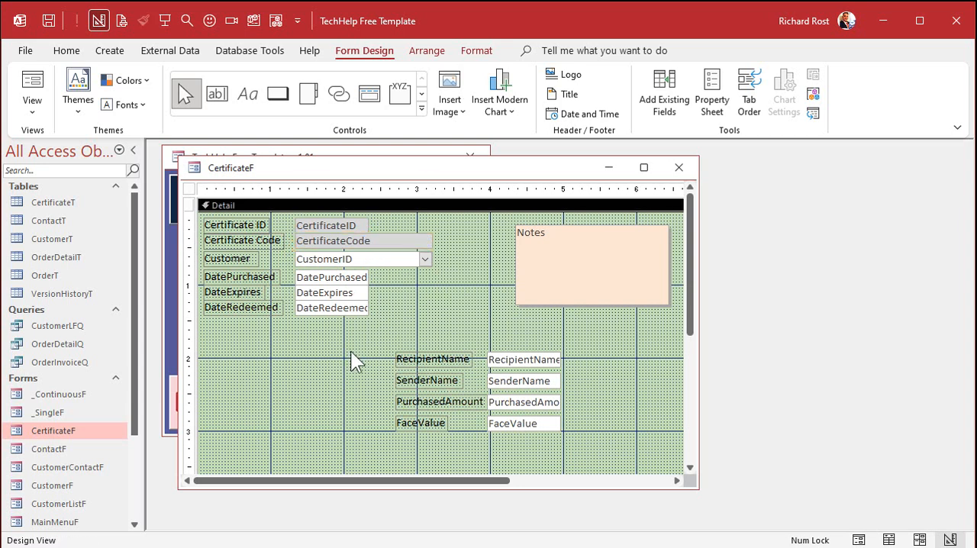
- Stack RecipientName, SenderName, PurchasedAmount and FaceValue closely beneath the date fields, and widen the two name text boxes
drag(362, 351, 556, 437)
drag(437, 362, 244, 328)
click(377, 324)
drag(377, 325, 346, 375)
click(399, 356)
click(347, 390)
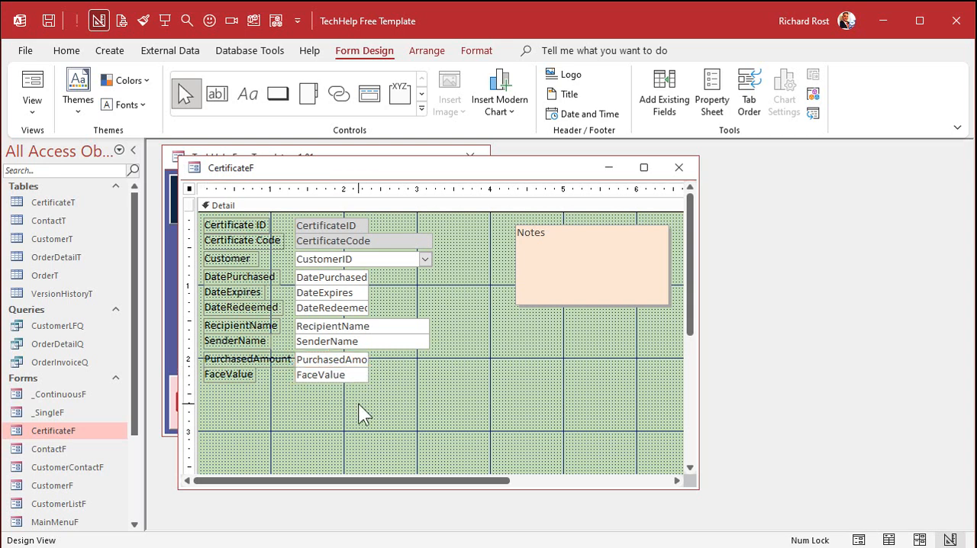
- Add spaces to the three date labels so they read Date Purchased, Date Expires and Date Redeemed
click(245, 275)
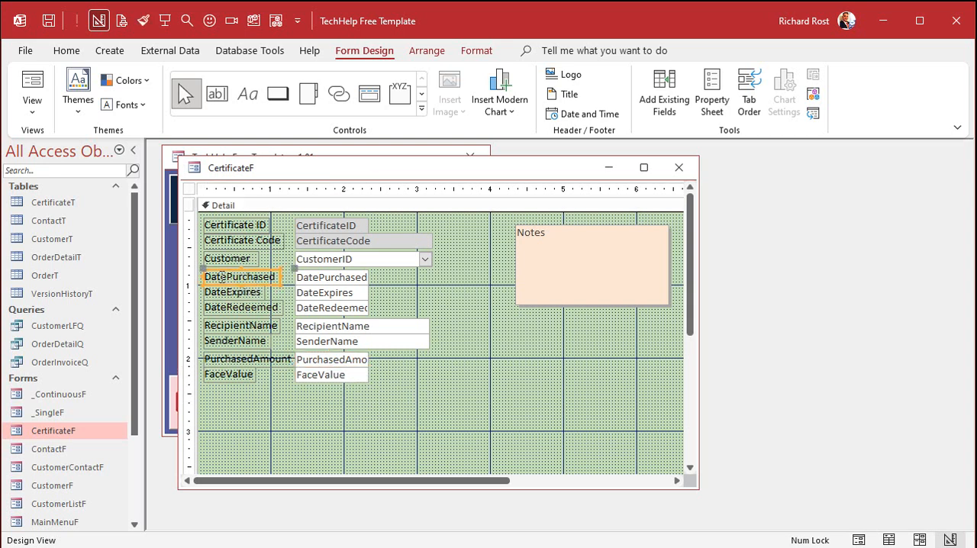
click(225, 278)
click(228, 292)
click(229, 293)
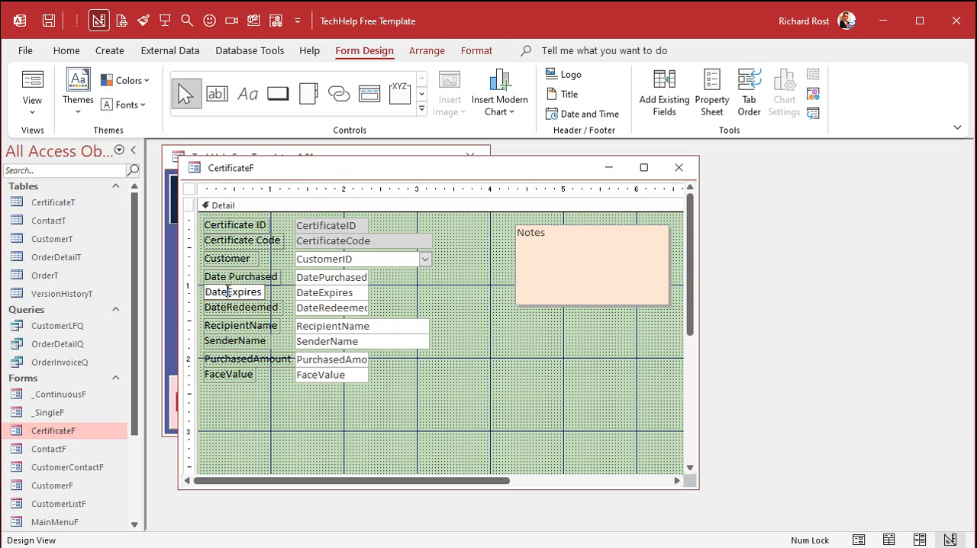
click(229, 307)
click(227, 308)
- Reword the next three labels as Recipient Name, Sender Name and Purchased Amount
click(251, 325)
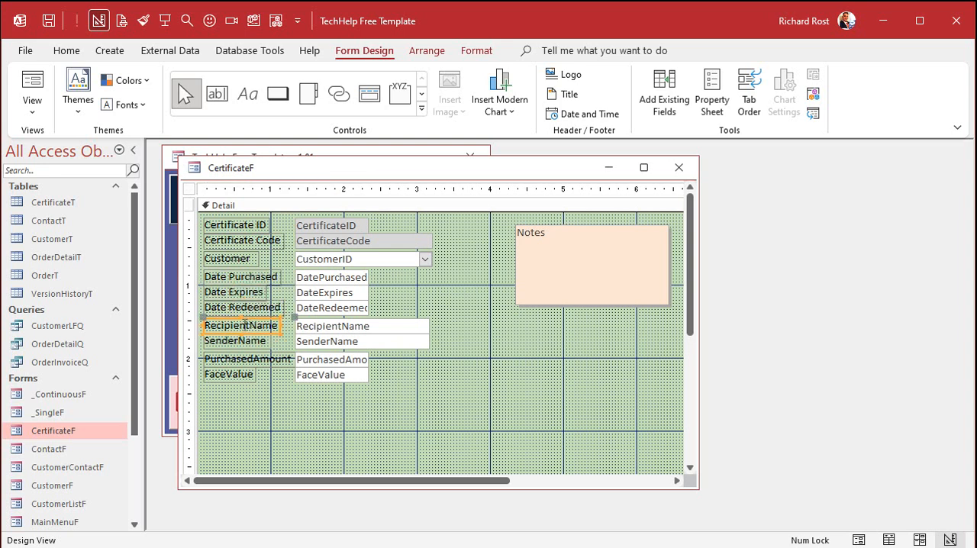
click(251, 325)
click(241, 341)
click(241, 340)
click(250, 359)
click(250, 359)
click(273, 384)
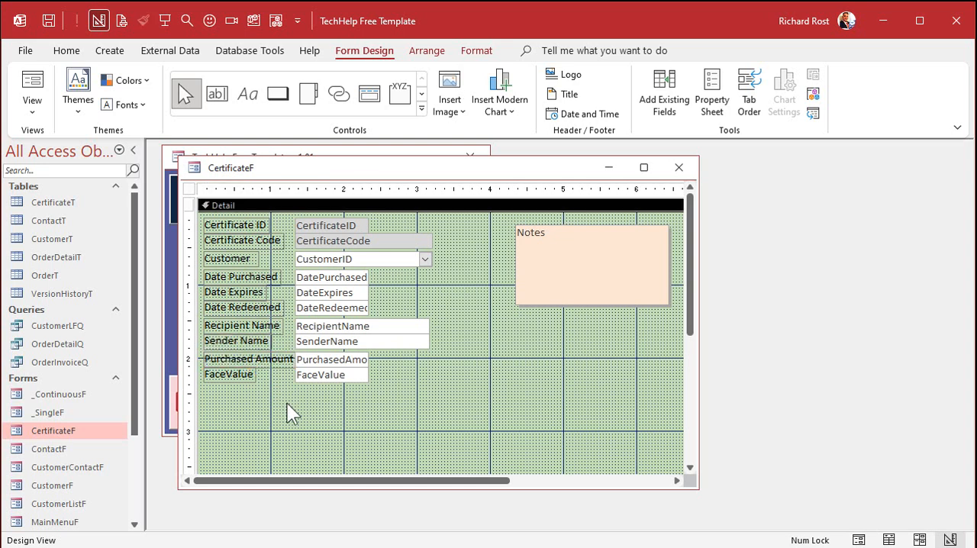
- Shift the left edges of all the field boxes slightly right to clear the Purchased Amount label
click(272, 359)
click(281, 406)
drag(314, 404, 302, 225)
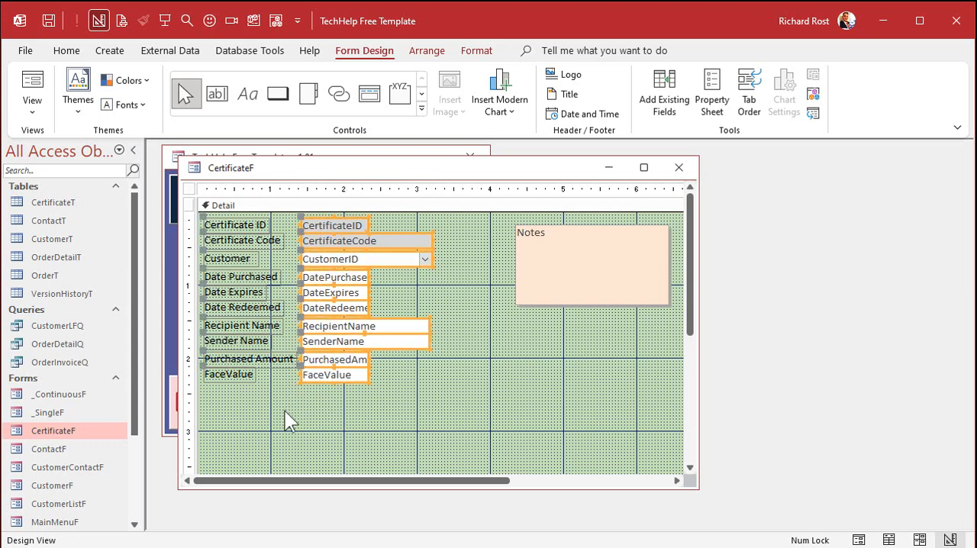
click(285, 411)
- Change the FaceValue label's caption to Face Value
click(239, 375)
click(229, 375)
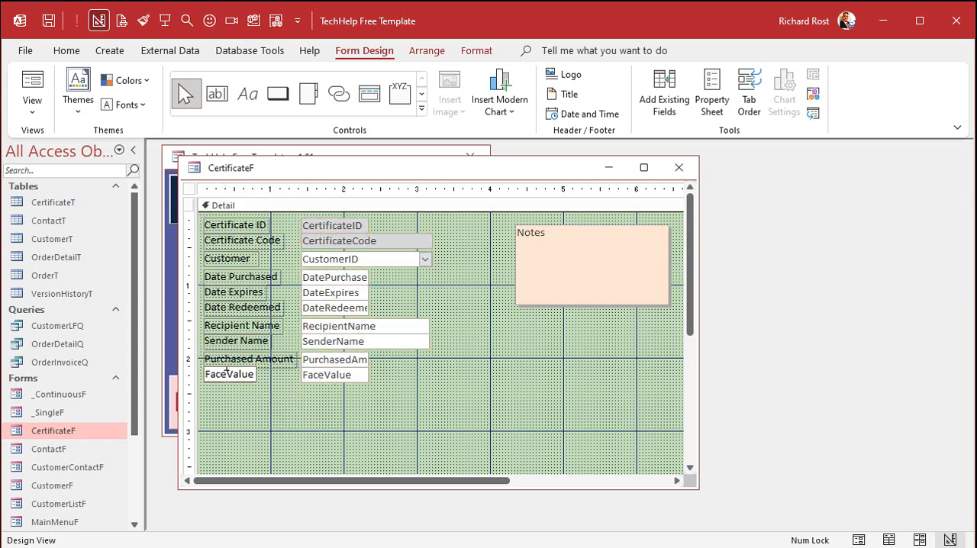
click(265, 406)
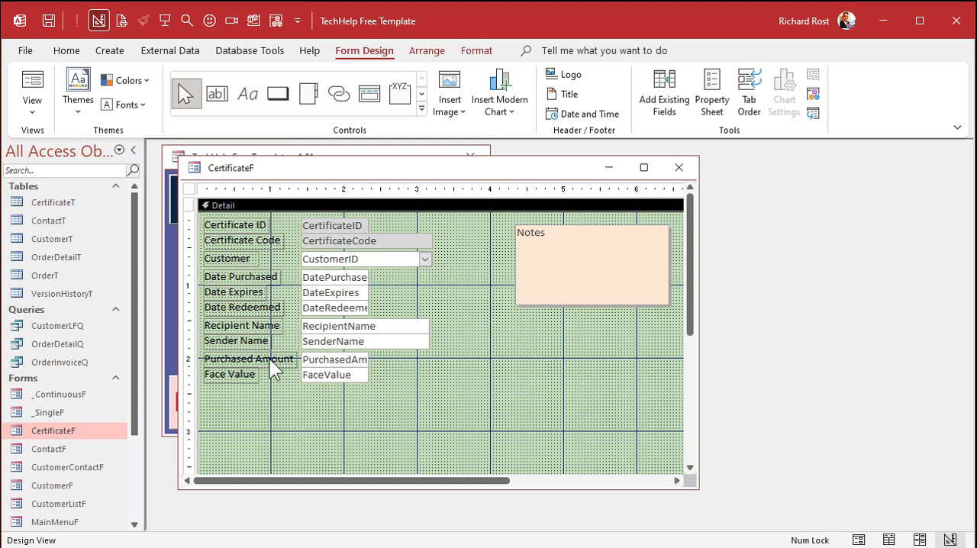
- Select the whole column of field labels and size them to fit their captions
click(254, 309)
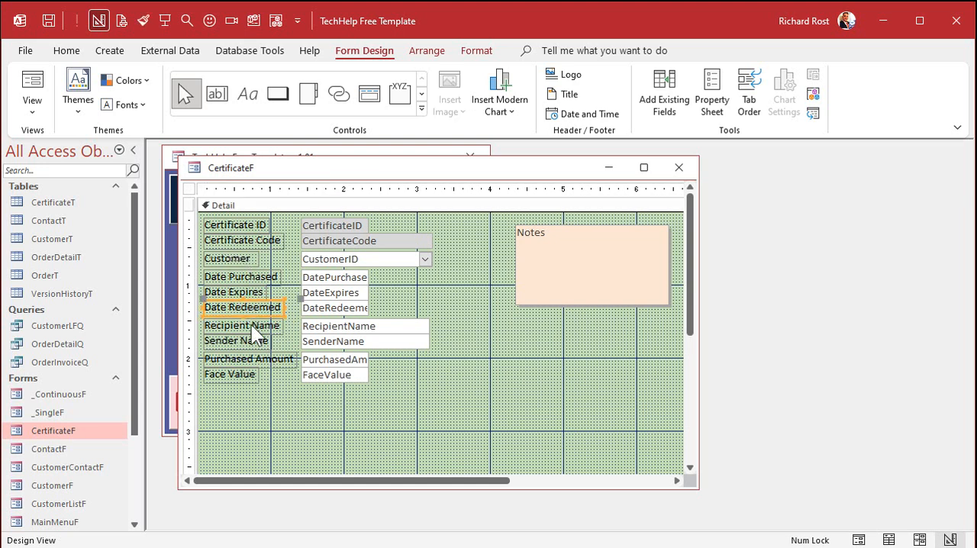
click(275, 412)
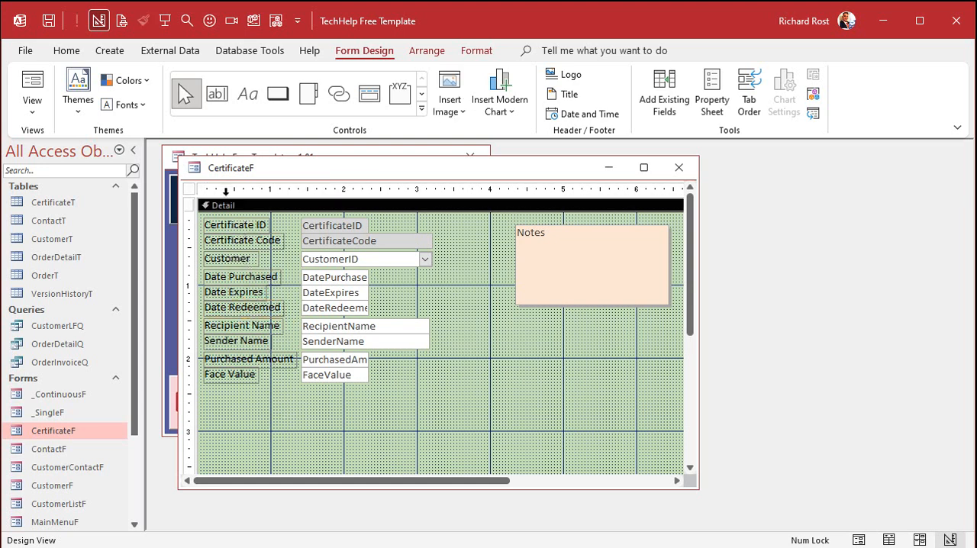
click(226, 193)
right_click(252, 221)
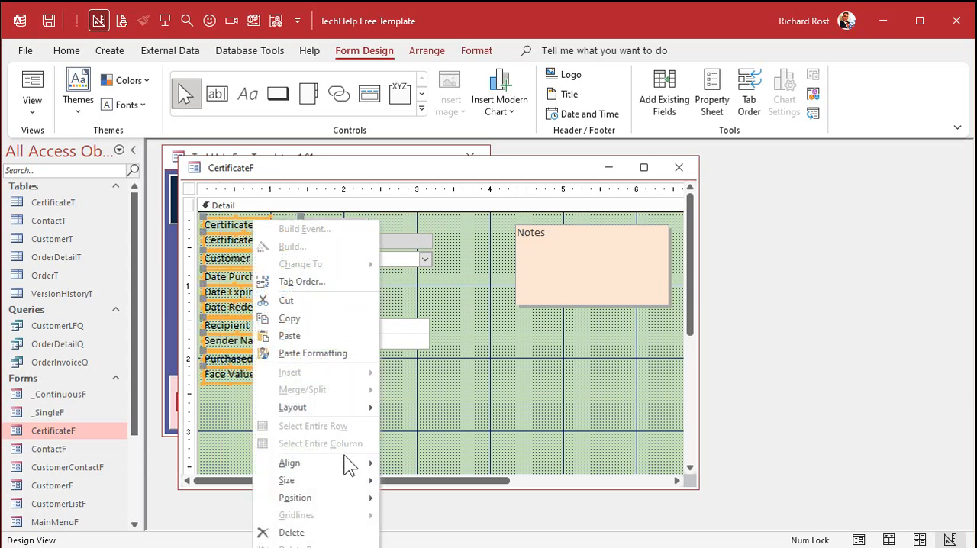
click(416, 481)
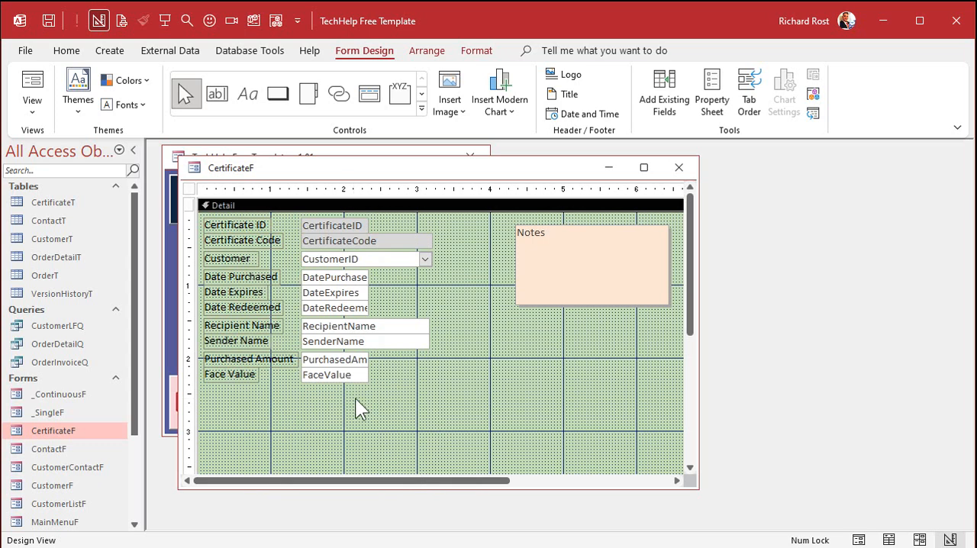
- Shorten the Detail section to about 2.5 inches, and move the Notes box nearer the fields and make it taller
scroll(434, 349, down, 3)
drag(427, 398, 430, 250)
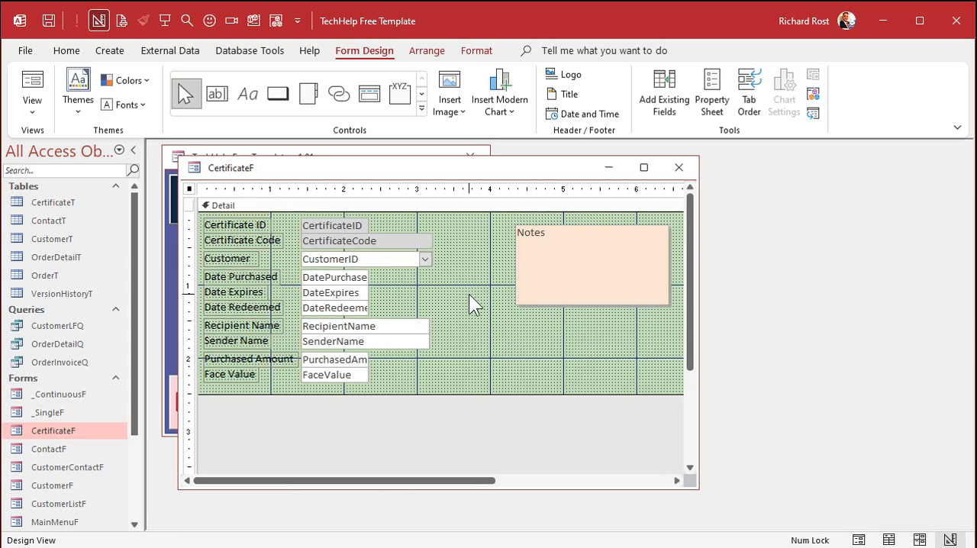
drag(524, 262, 492, 259)
drag(521, 300, 519, 347)
- Narrow the form to about 5.7 inches, then close CertificateF and reopen it in Form view
drag(458, 480, 529, 479)
drag(632, 333, 542, 340)
click(481, 374)
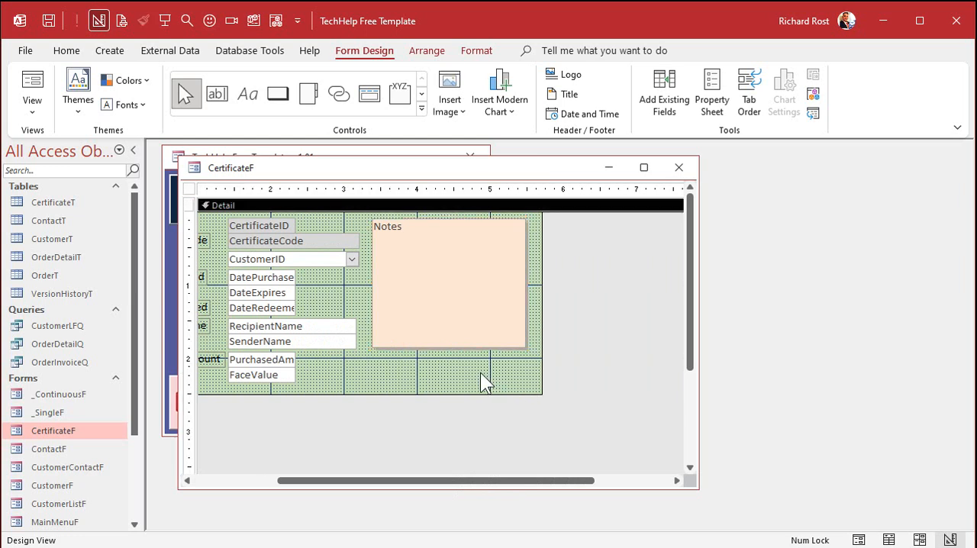
click(678, 167)
double_click(73, 428)
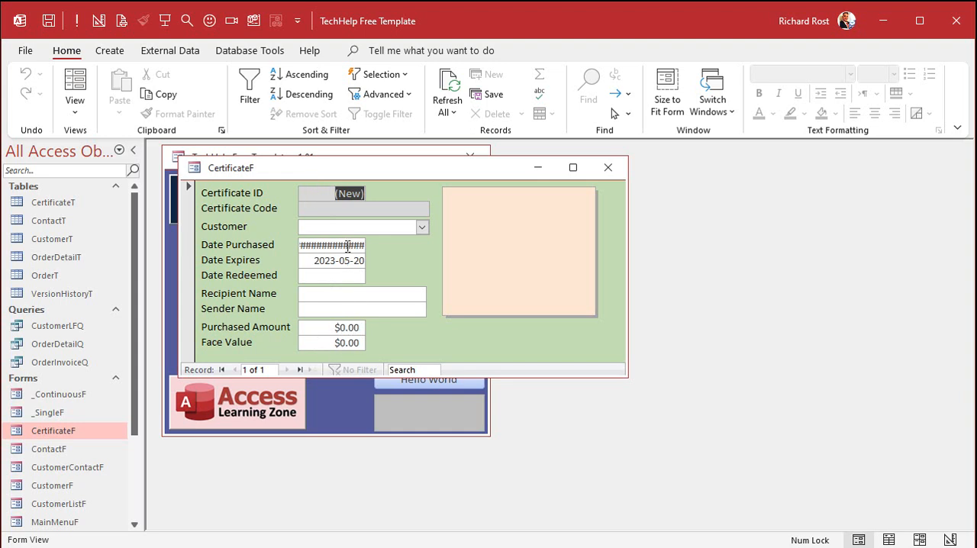
right_click(419, 324)
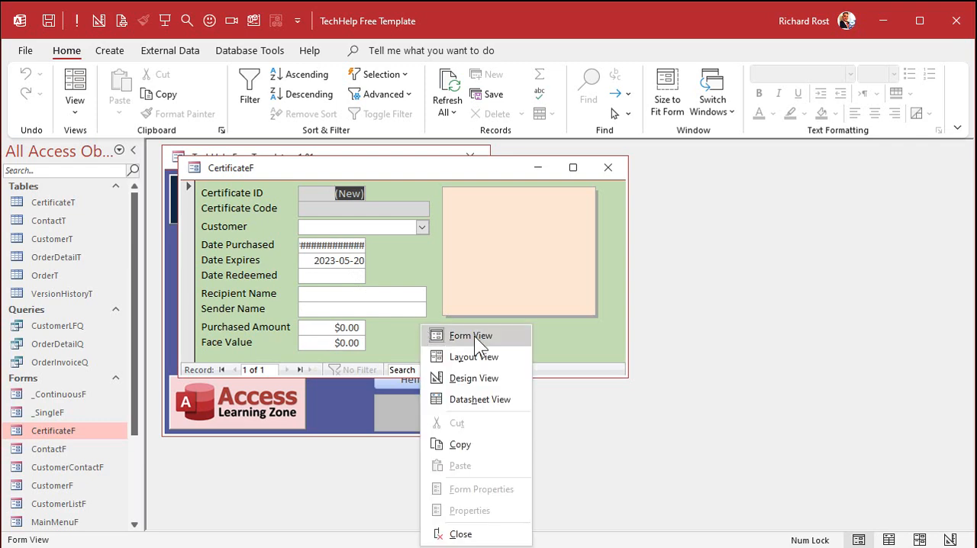
click(471, 378)
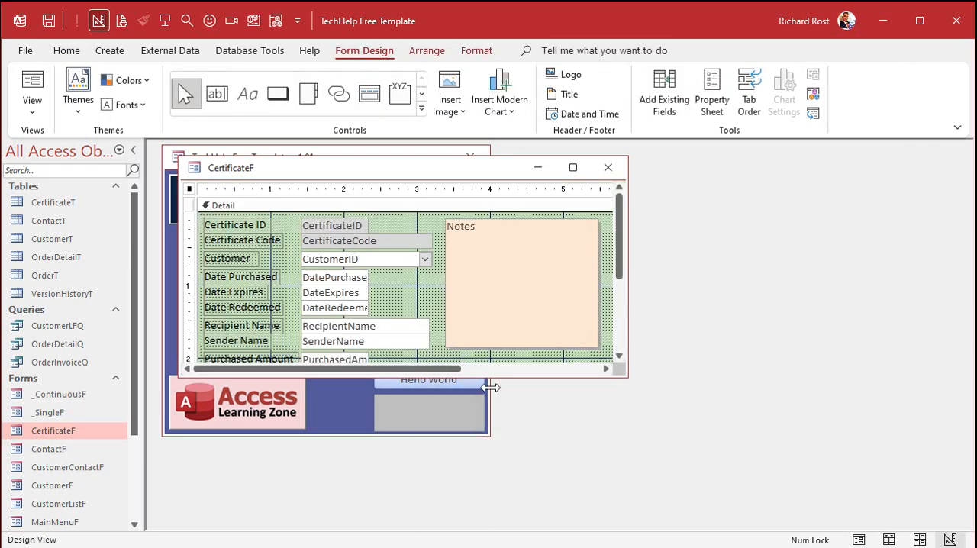
drag(508, 377, 493, 461)
drag(326, 189, 388, 193)
click(468, 48)
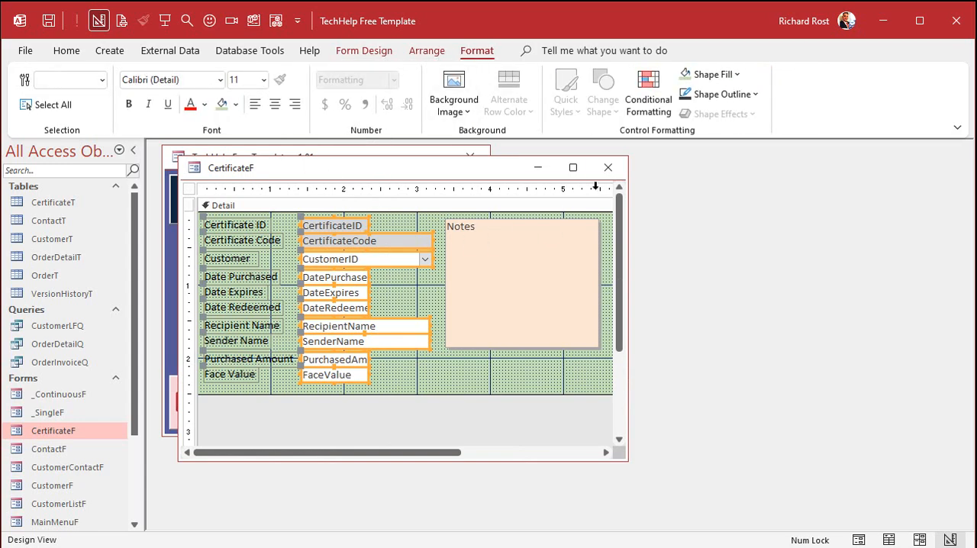
- Close CertificateF and check how field values are aligned on the Customer form
click(608, 168)
click(279, 274)
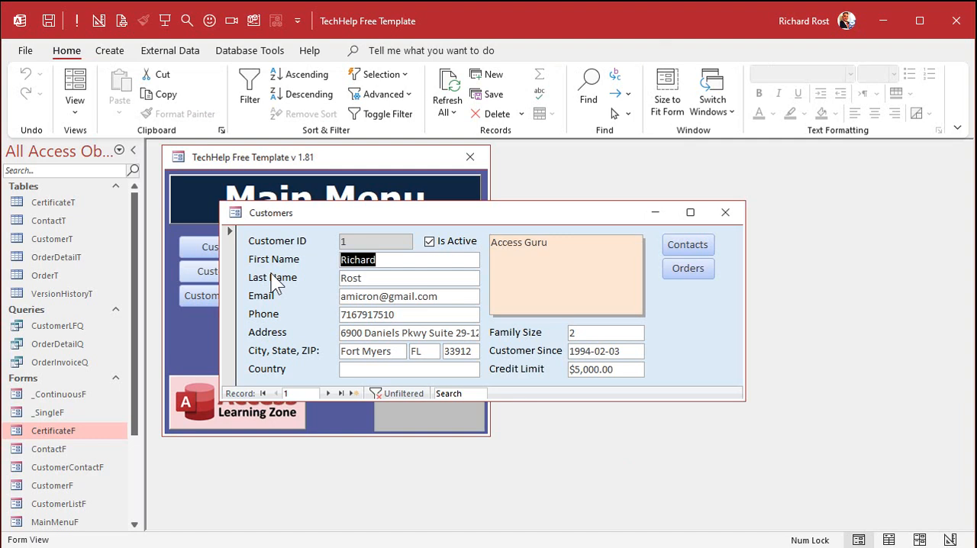
click(725, 212)
- Left-align the text in all CertificateF field boxes from CertificateID to FaceValue in Design view, and close the form
double_click(50, 428)
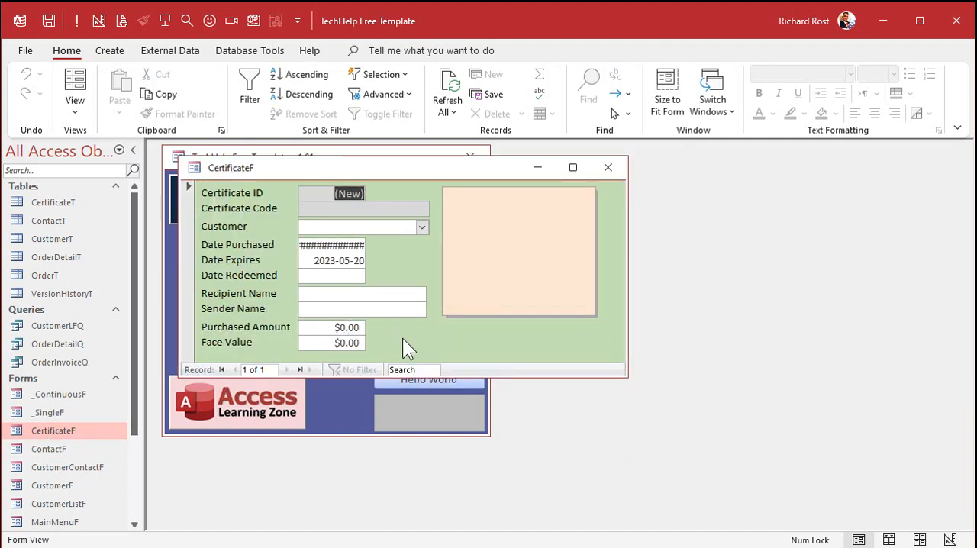
right_click(436, 171)
click(488, 294)
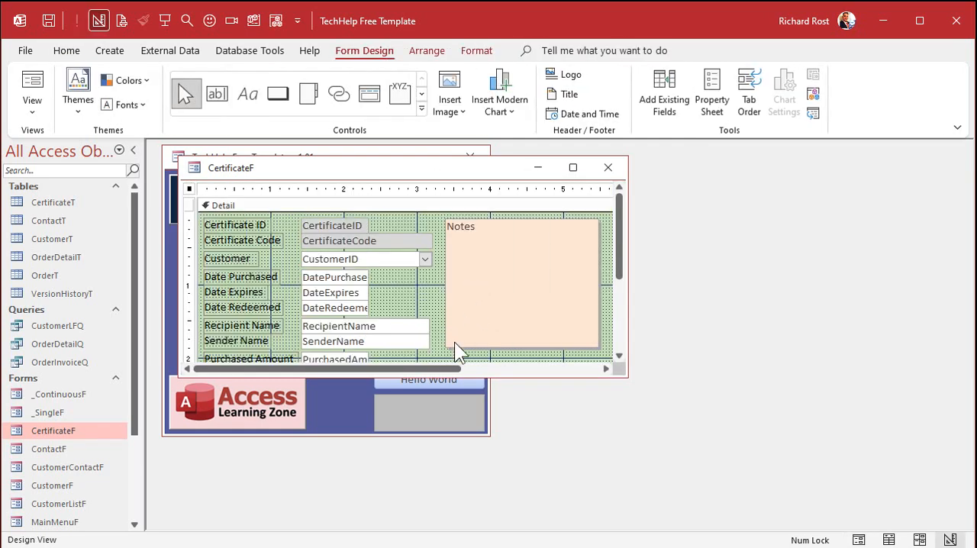
drag(511, 377, 512, 456)
drag(401, 217, 331, 378)
click(470, 52)
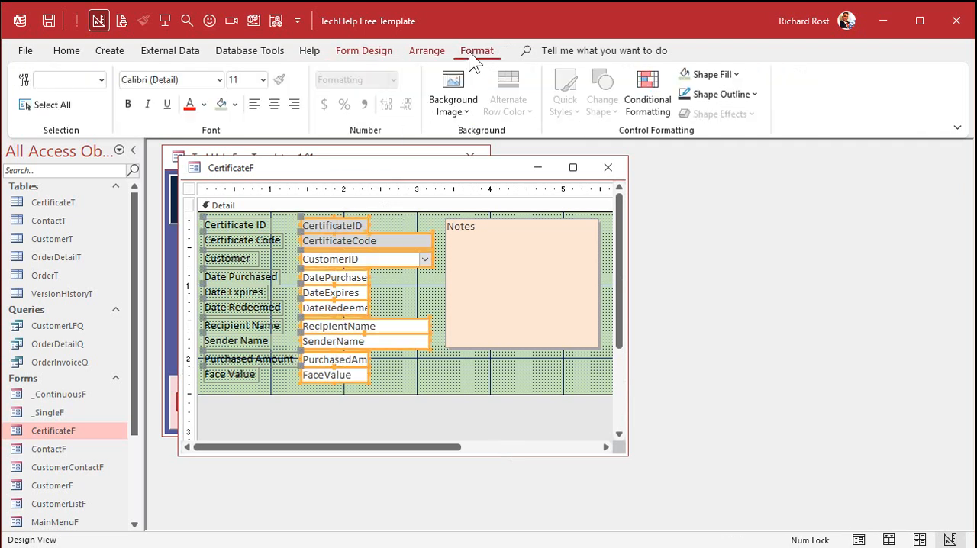
click(274, 105)
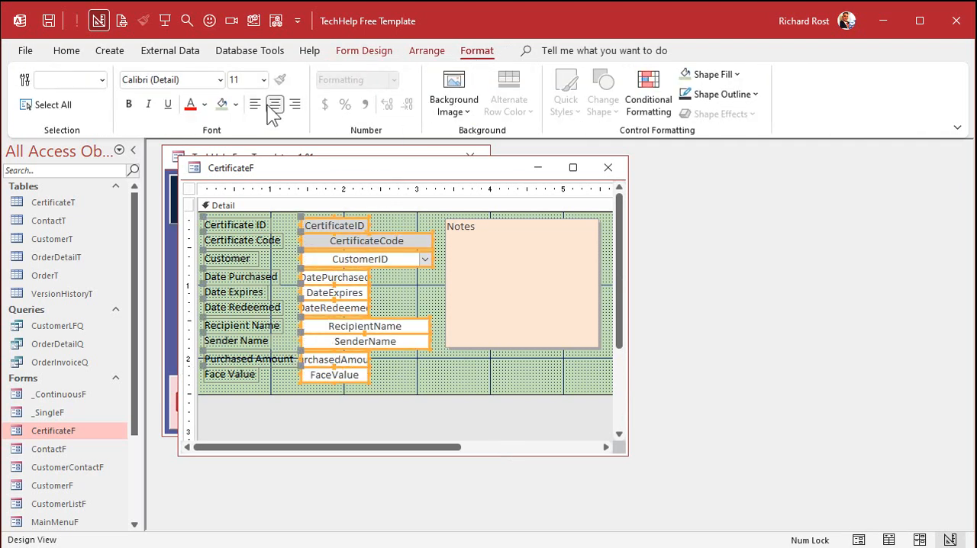
click(255, 104)
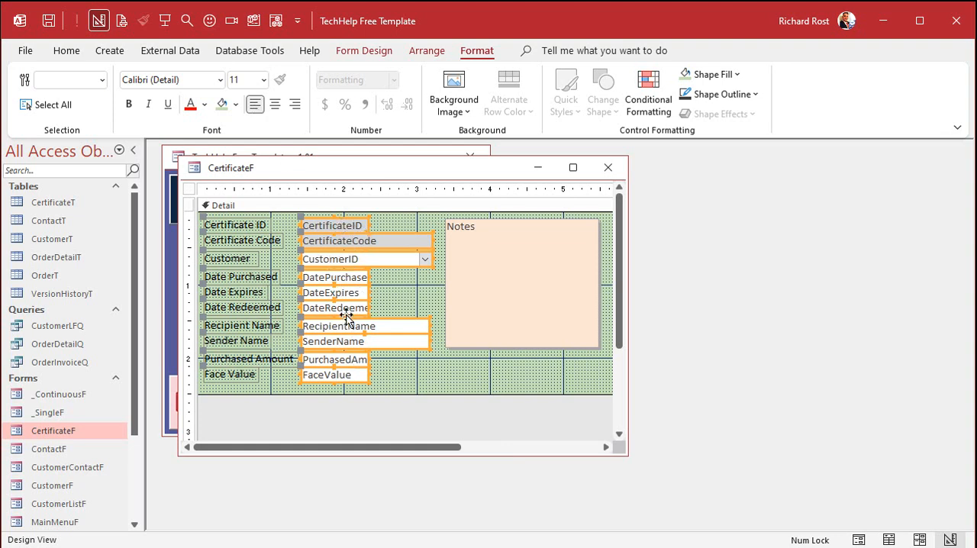
click(390, 303)
click(594, 166)
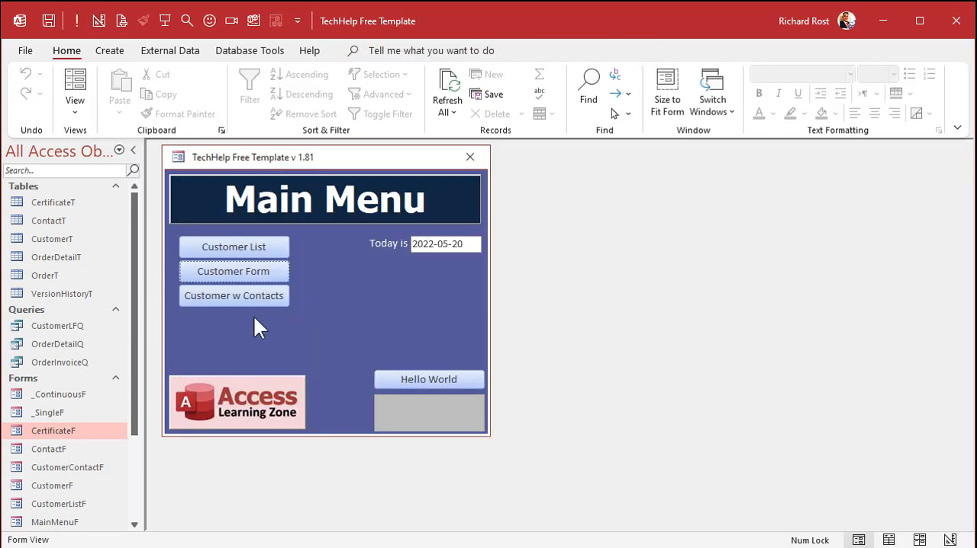
- Open CertificateF in Form view and inspect the full value in Date Purchased, including its time portion
double_click(85, 428)
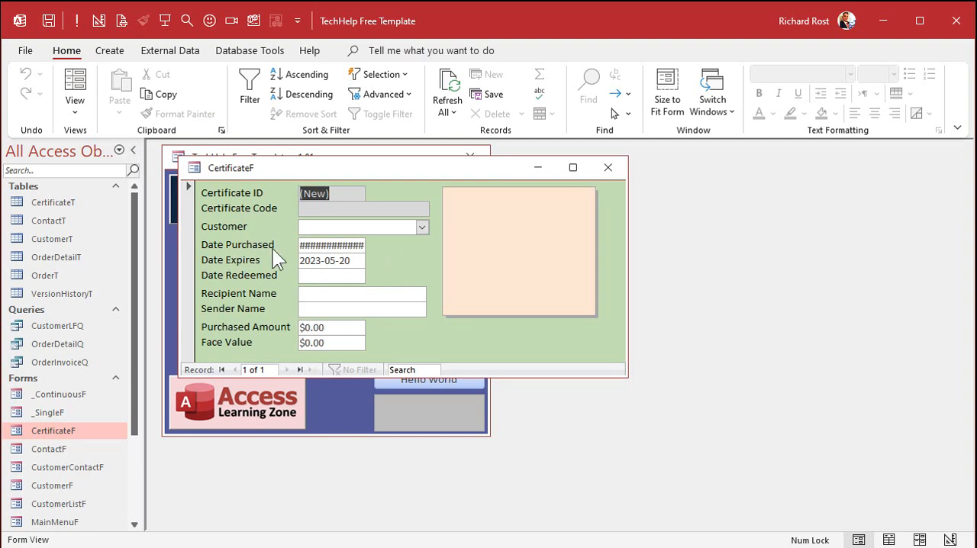
click(340, 245)
drag(356, 245, 453, 245)
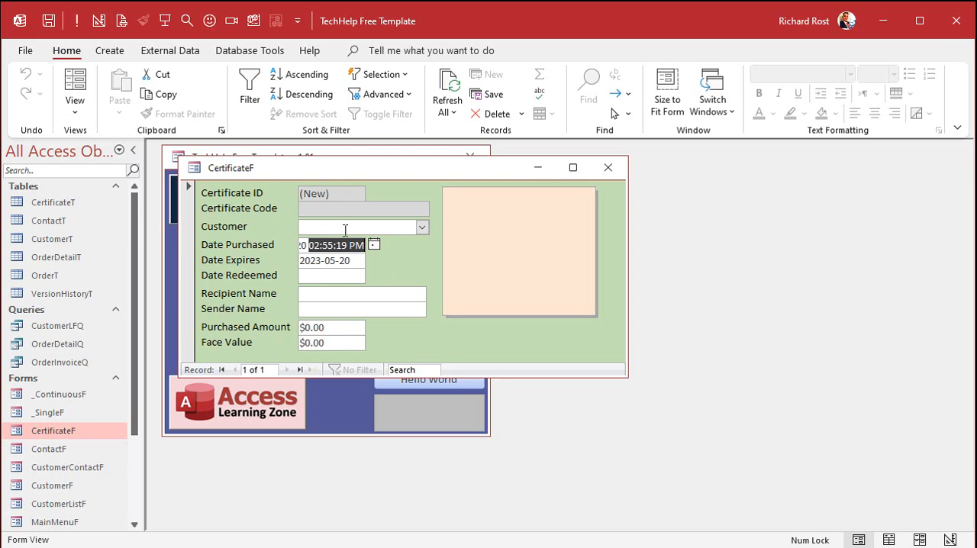
- Set the Format property of the DatePurchased, DateExpires and DateRedeemed text boxes to Short Date
right_click(398, 265)
click(449, 318)
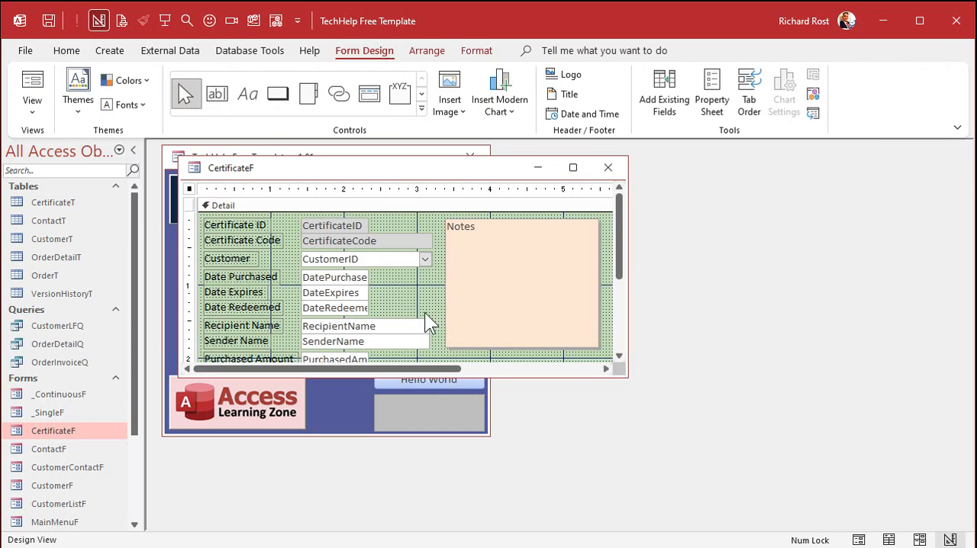
drag(384, 272, 334, 319)
right_click(345, 300)
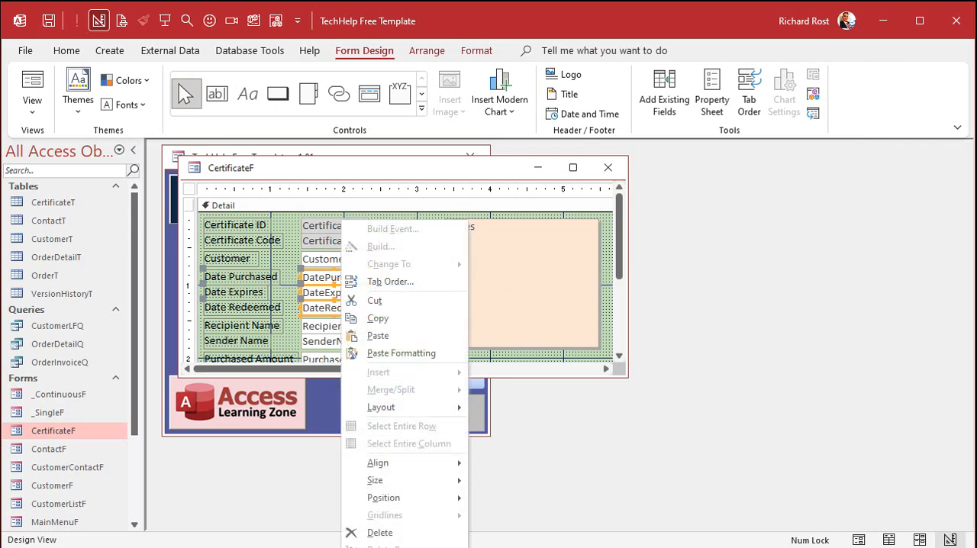
click(384, 546)
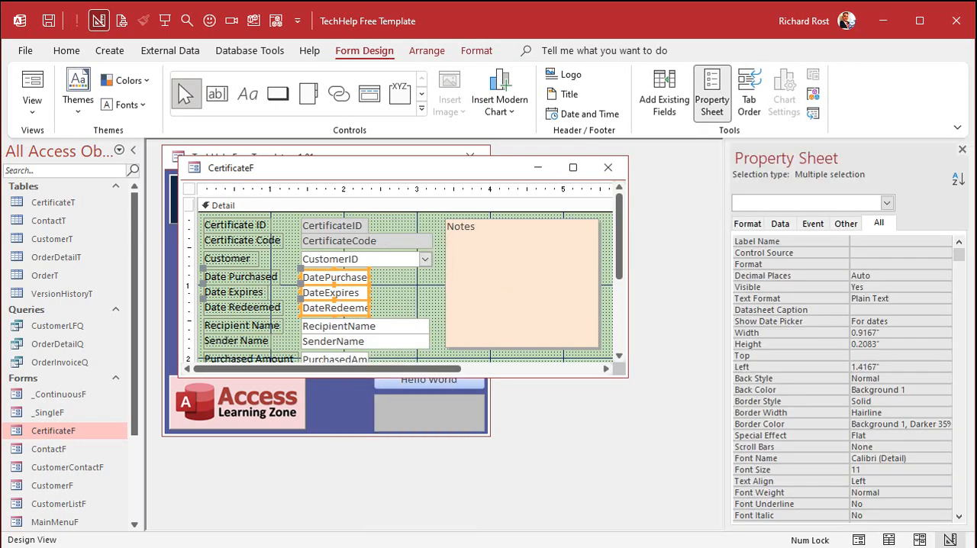
click(884, 265)
click(944, 265)
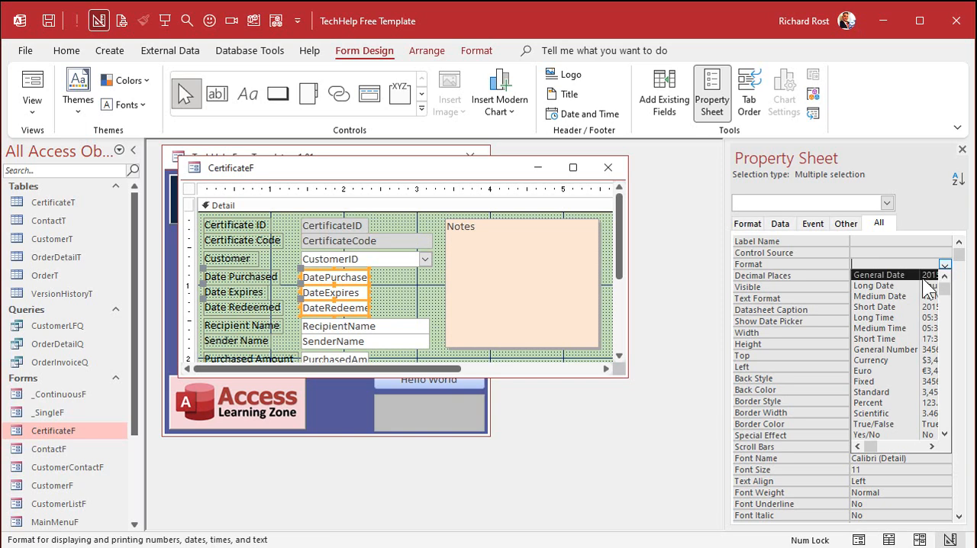
click(903, 306)
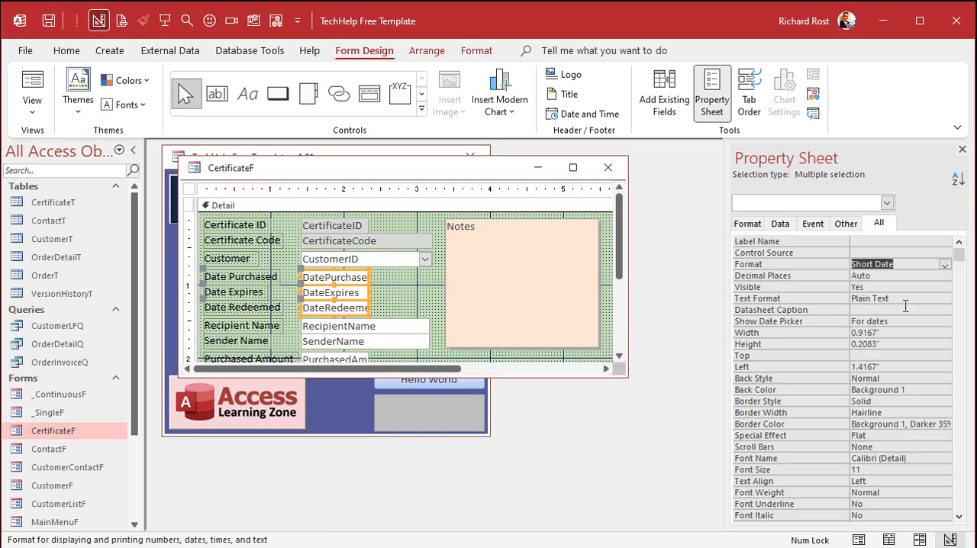
click(962, 149)
click(407, 286)
- Close CertificateF saving its design changes, and reopen it in Form view
click(608, 167)
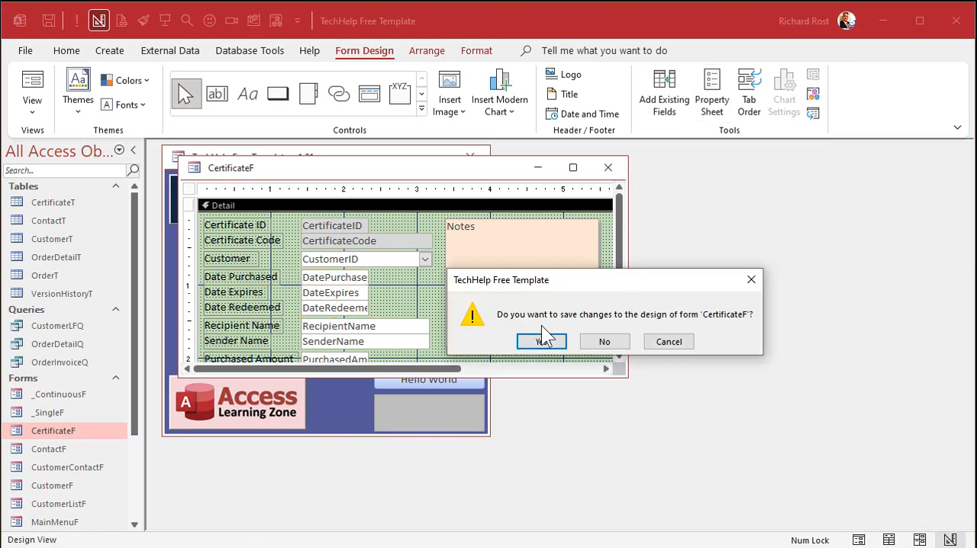
click(552, 339)
double_click(67, 427)
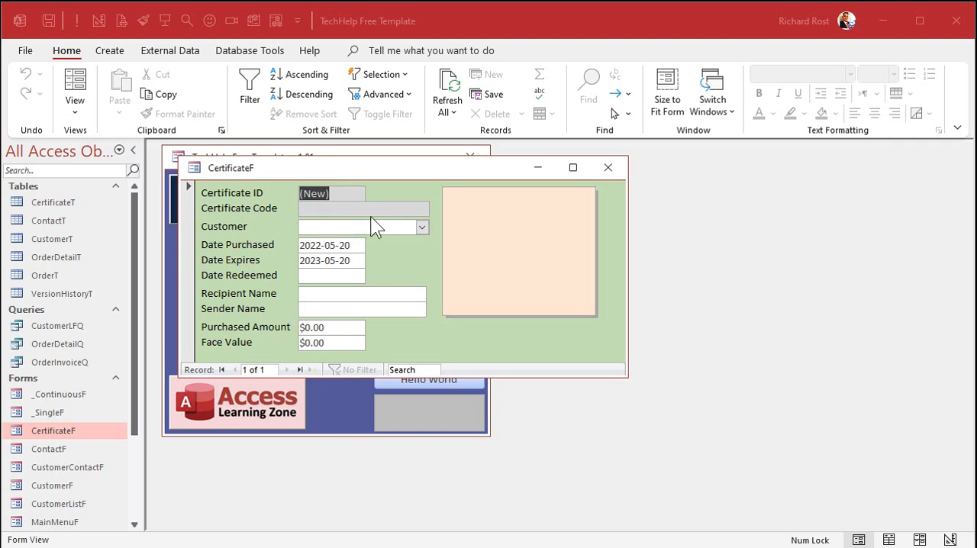
- Switch CertificateF to Design view and show the data properties of the CertificateCode text box
right_click(409, 174)
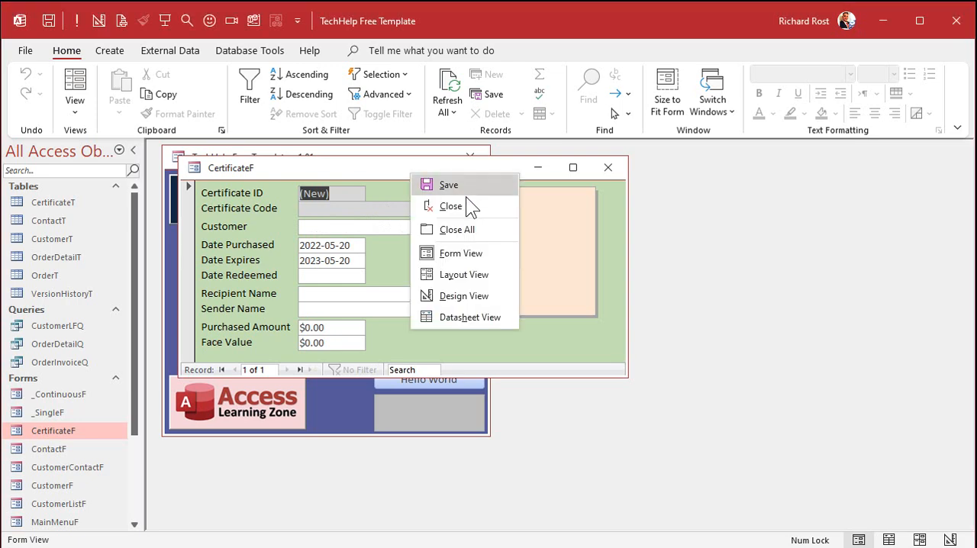
click(467, 295)
click(366, 239)
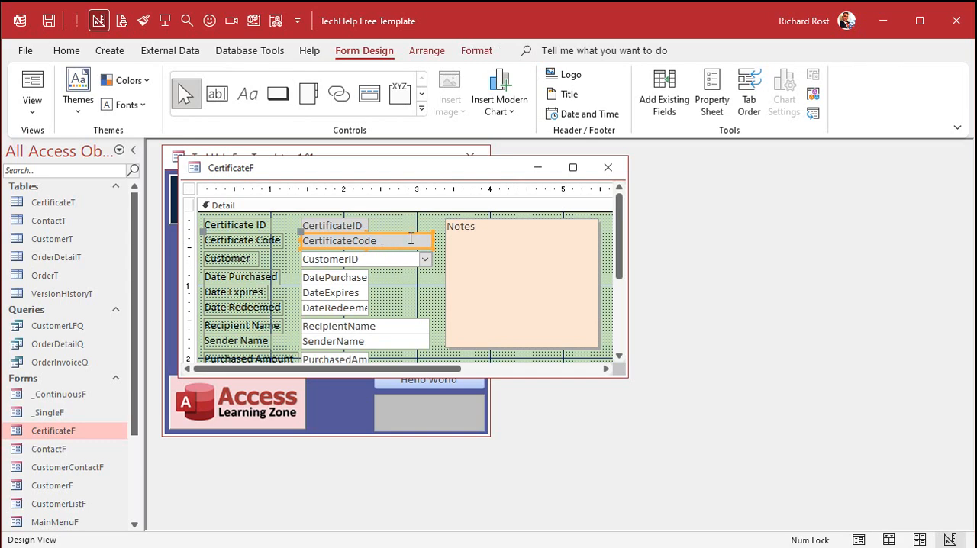
double_click(392, 237)
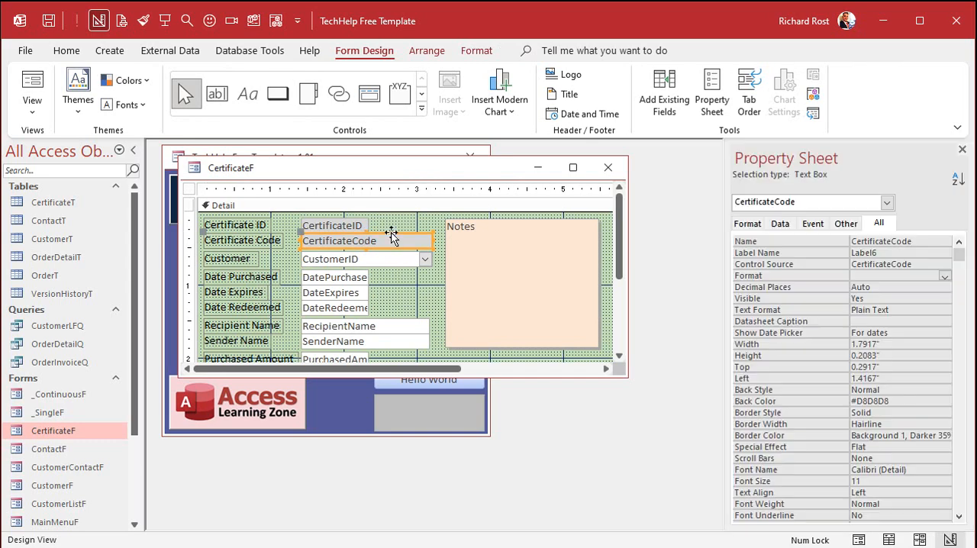
click(779, 222)
- Enter =Format(Now(),"yyyymmddhhnnss") as the Default Value expression of CertificateCode in the Zoom window
click(876, 275)
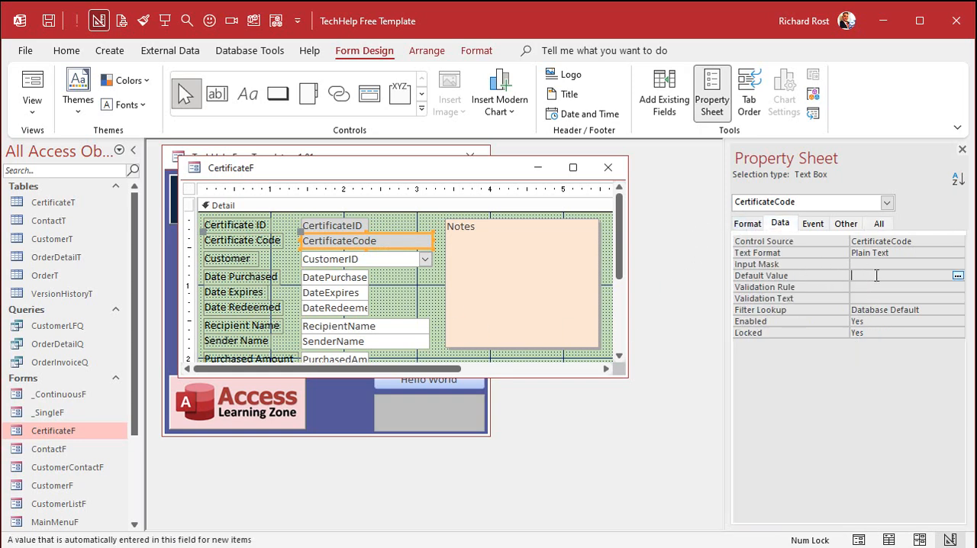
key(shift+F2)
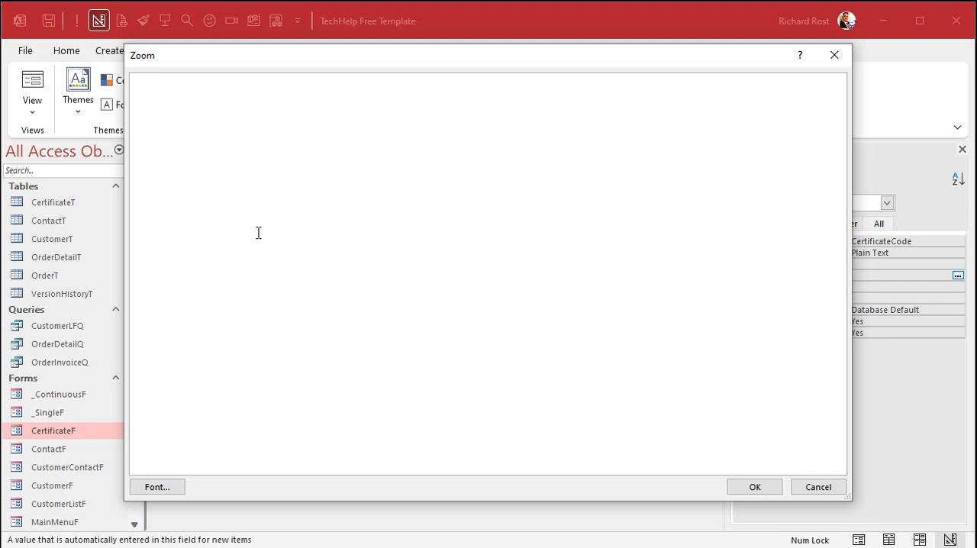
text(=Format()
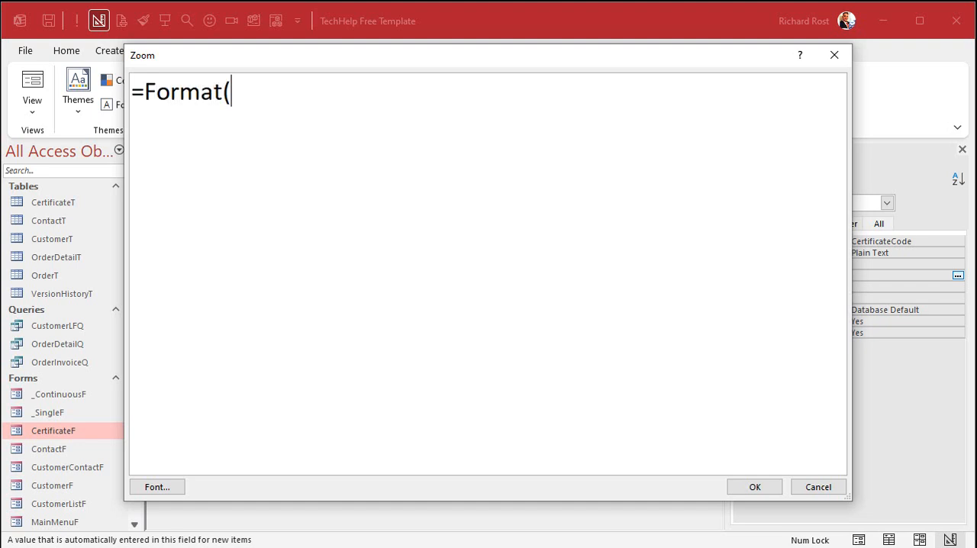
text(Now(),)
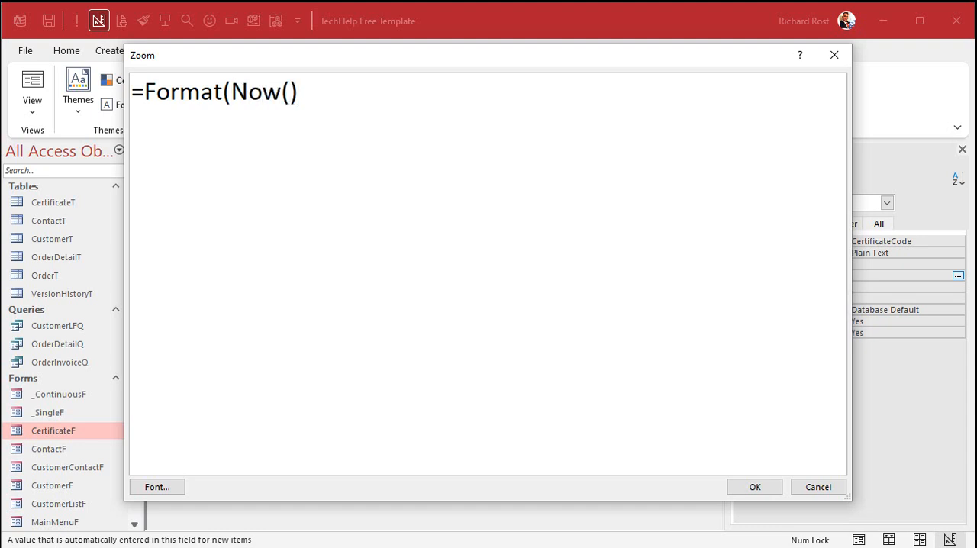
text("yyyy)
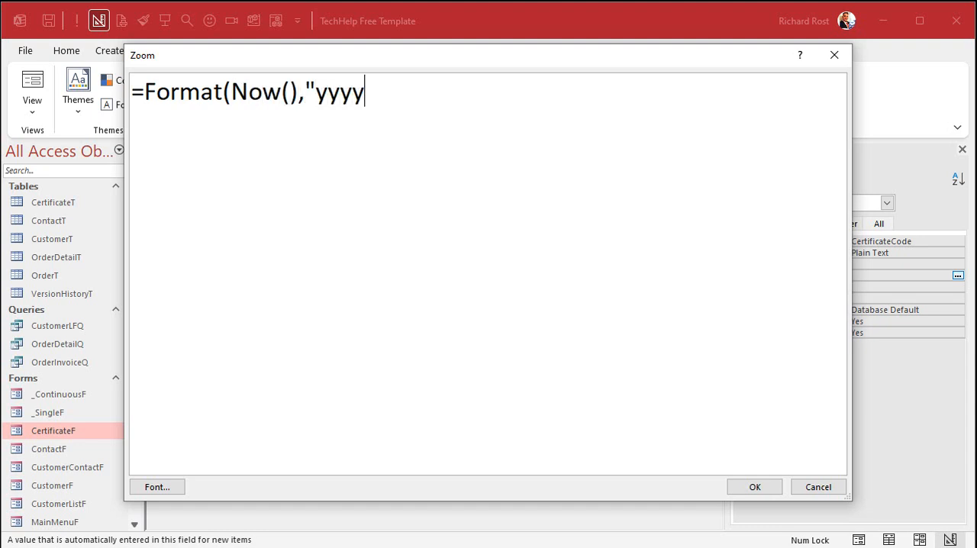
text(mmd)
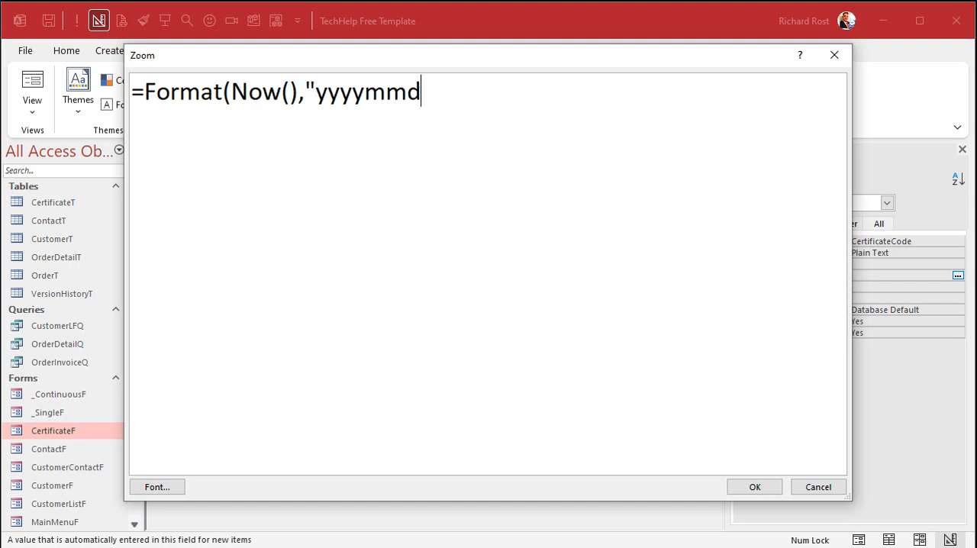
text(dhh)
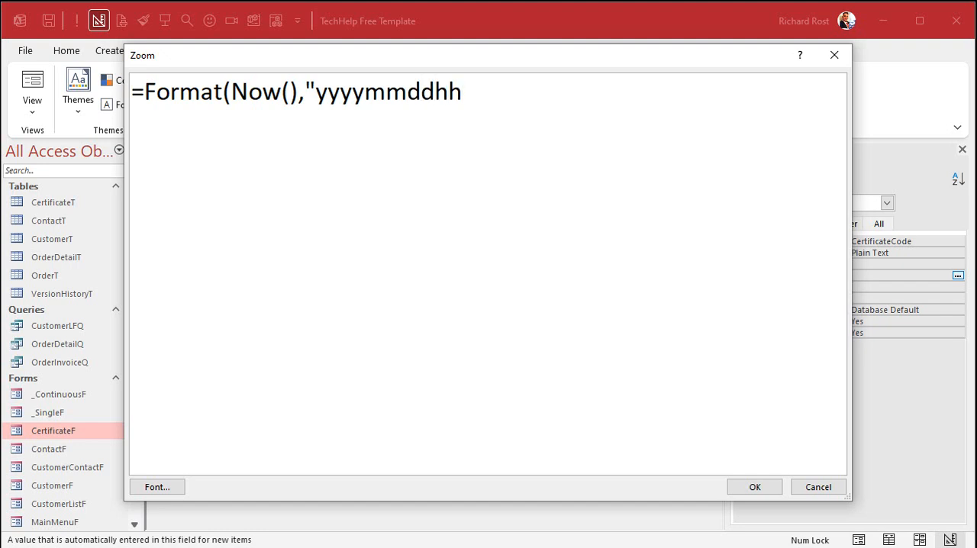
text(nnss"))
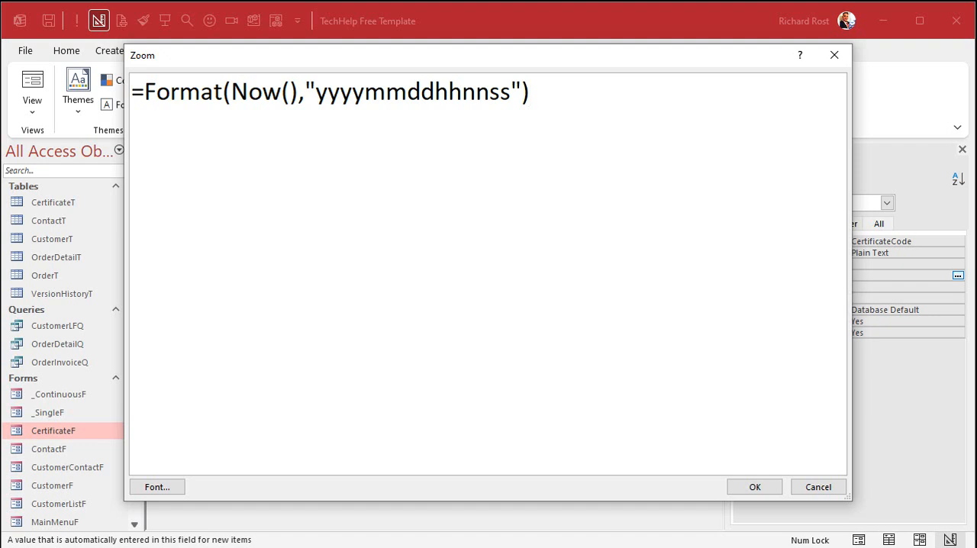
text( &)
- Append & Format(Int(Rnd(1)*1000),"000") to the CertificateCode default value expression
text(Format()
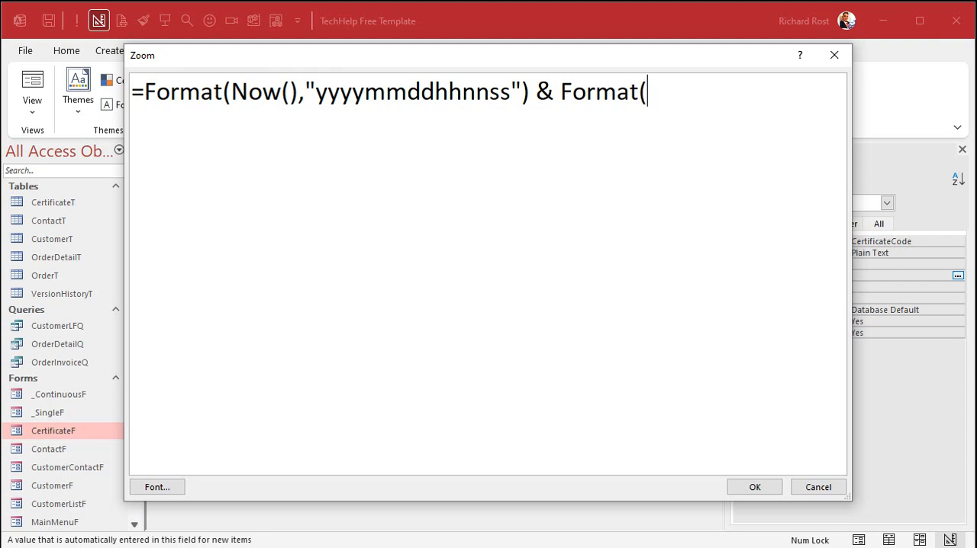
text(Int(Rn)
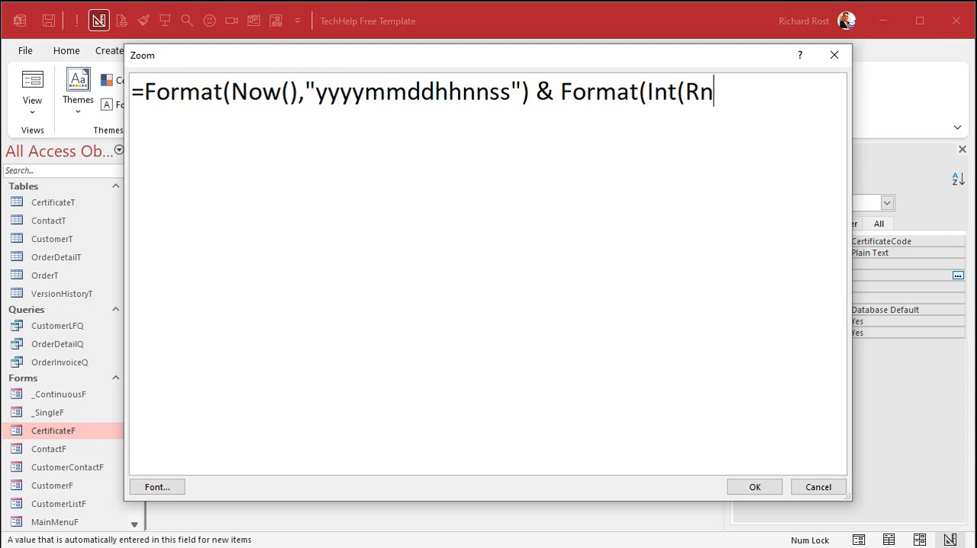
text(d(1)*1000))
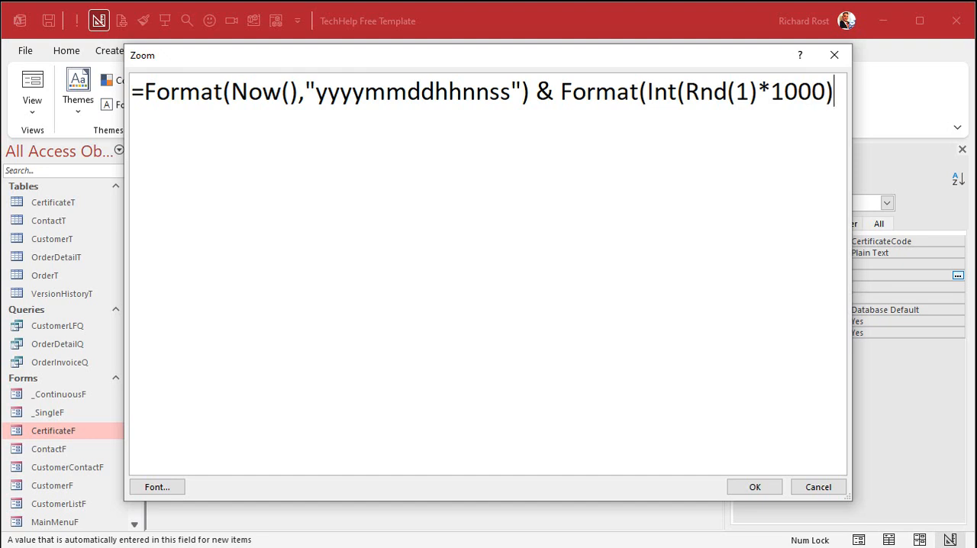
text(,"000"))
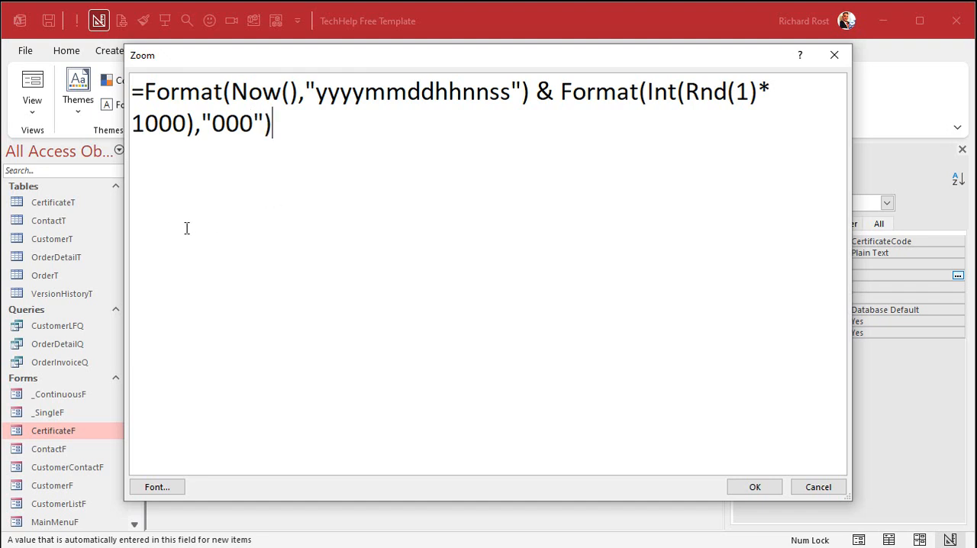
- Widen the Zoom window and examine the expression's random number, three-digit format and seconds parts
drag(125, 226, 33, 219)
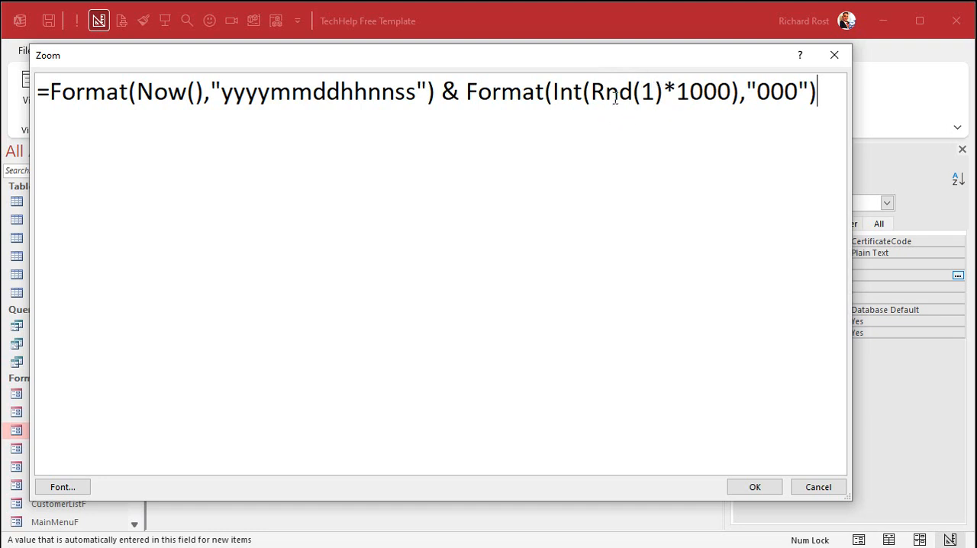
drag(592, 91, 734, 91)
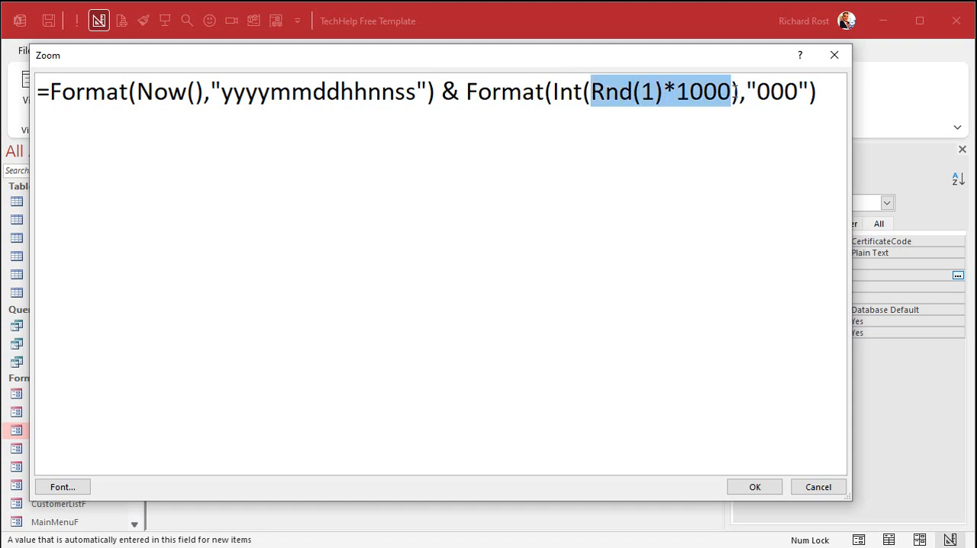
drag(758, 92, 799, 92)
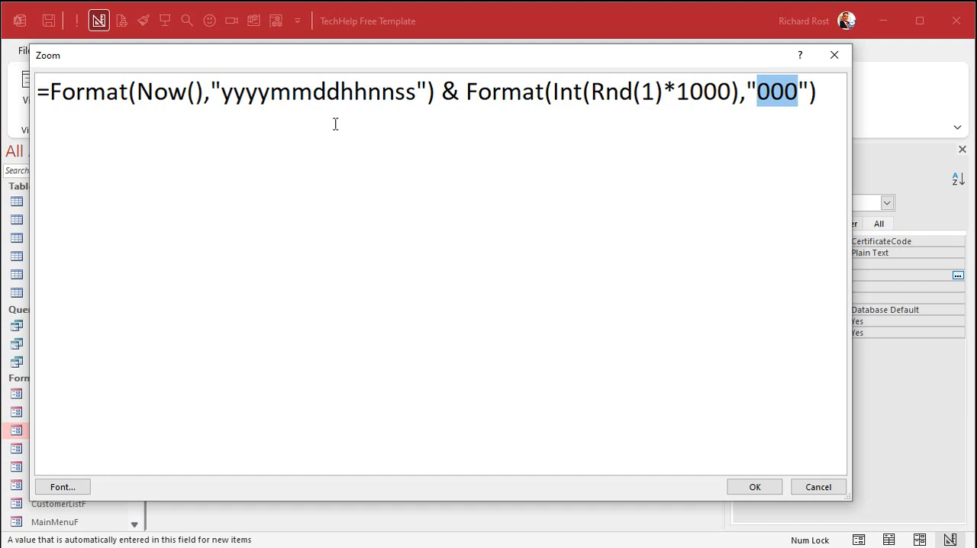
drag(395, 92, 416, 92)
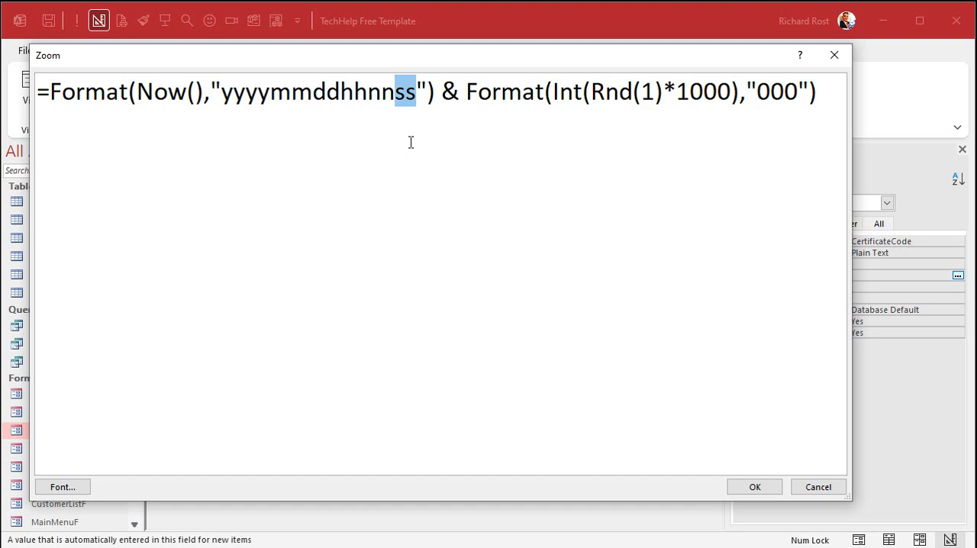
drag(757, 93, 797, 92)
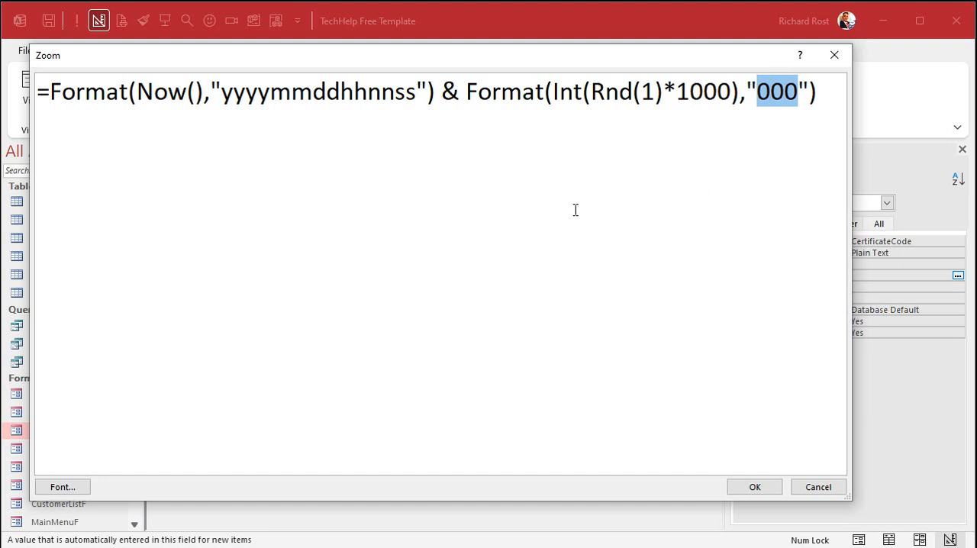
- Accept the default value expression and close CertificateF, saving its design changes
click(753, 489)
click(608, 167)
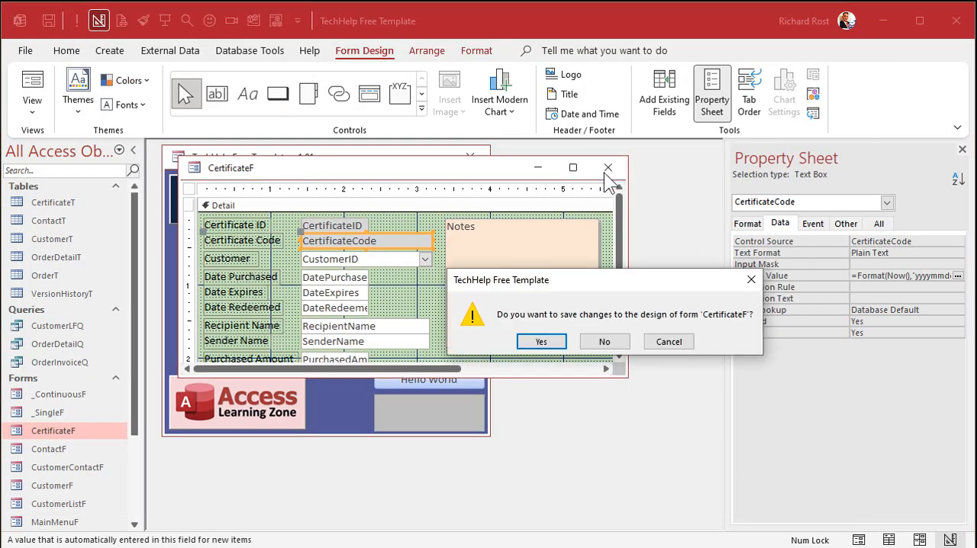
click(556, 342)
- Open the main menu form in Design view and place a copy of the Customer Form button below Customer w Contacts
click(244, 267)
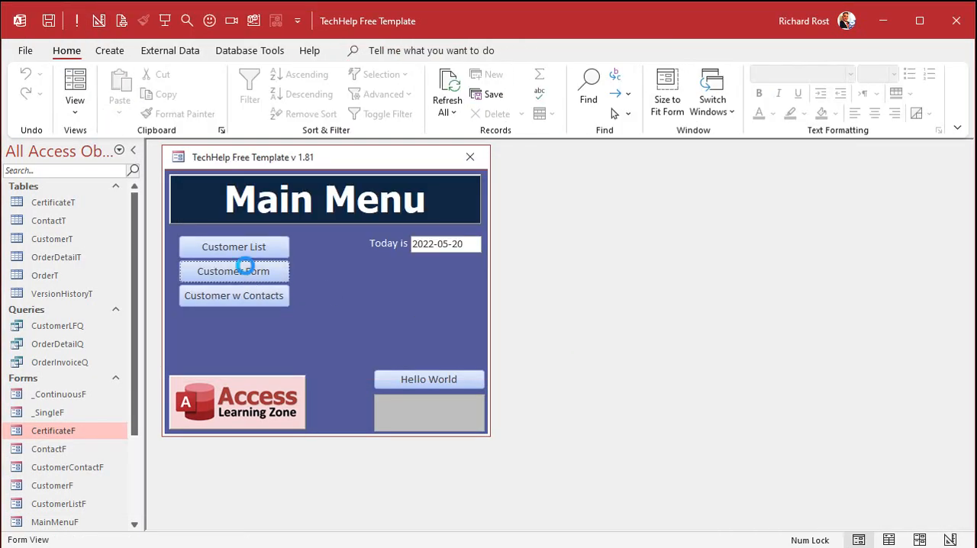
click(725, 212)
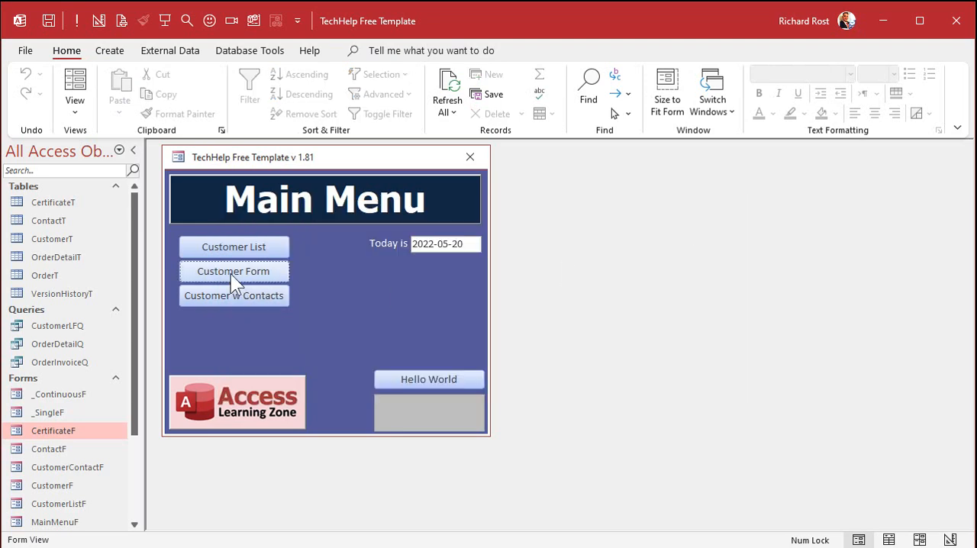
right_click(325, 280)
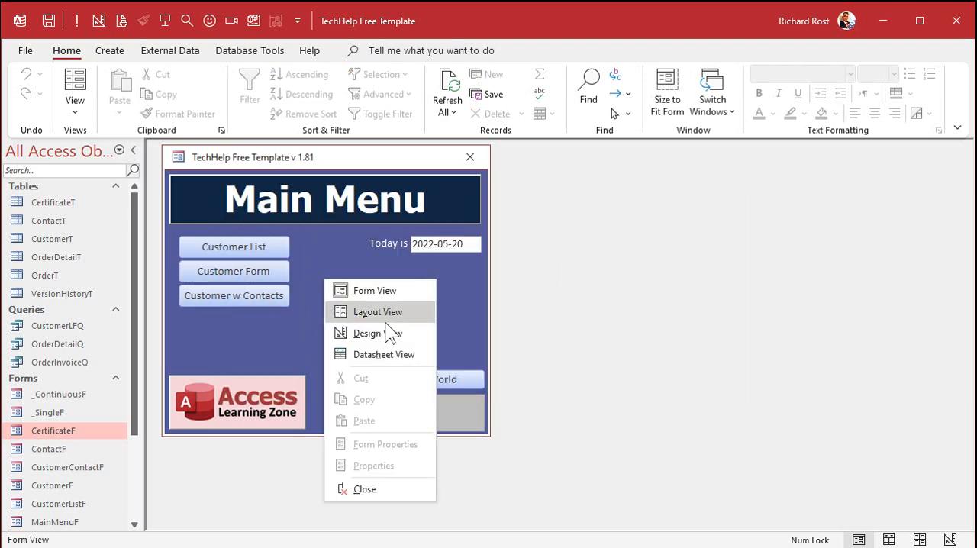
click(385, 332)
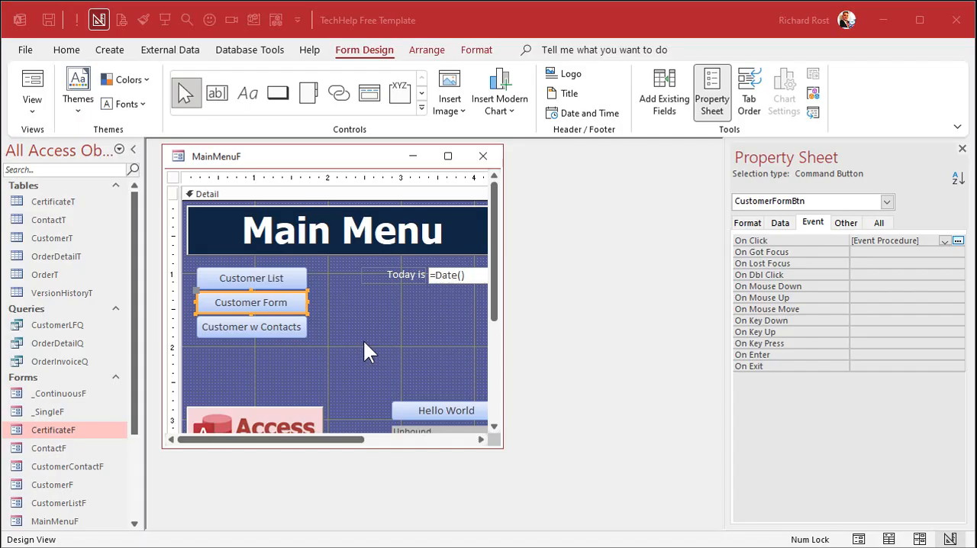
click(362, 339)
click(272, 304)
key(ctrl+v)
click(344, 321)
drag(287, 324, 284, 353)
- Change the copied button's caption to Gift Certificates
click(210, 357)
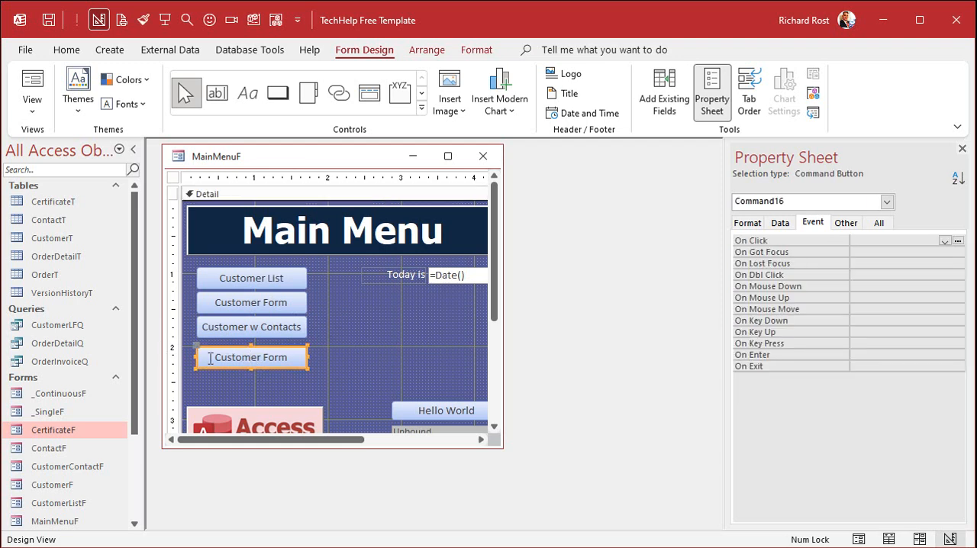
drag(210, 357, 344, 357)
text(Certifica)
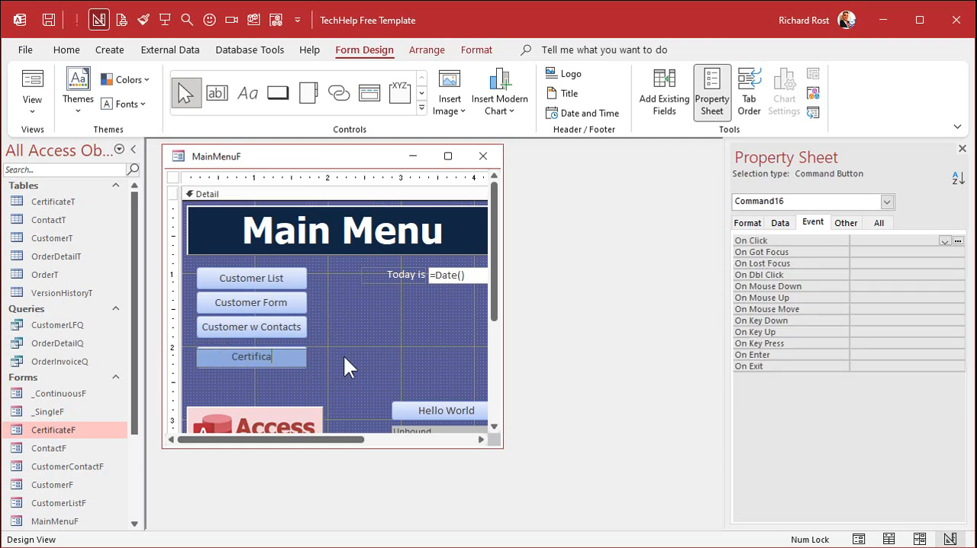
text(tesGift)
key(Return)
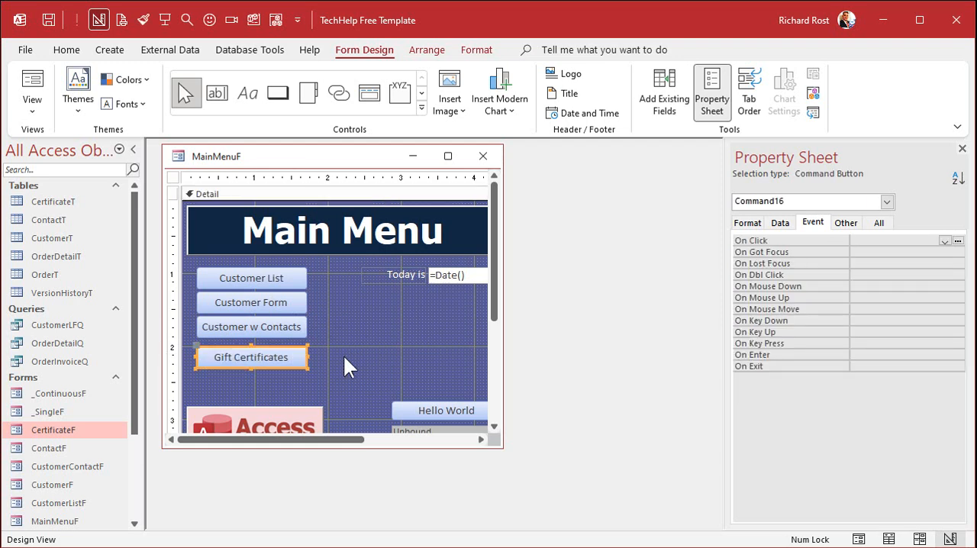
- Move the Gift Certificates button up directly beneath Customer w Contacts, and make its caption bold and dark blue
click(324, 356)
drag(271, 356, 271, 349)
key(ctrl+b)
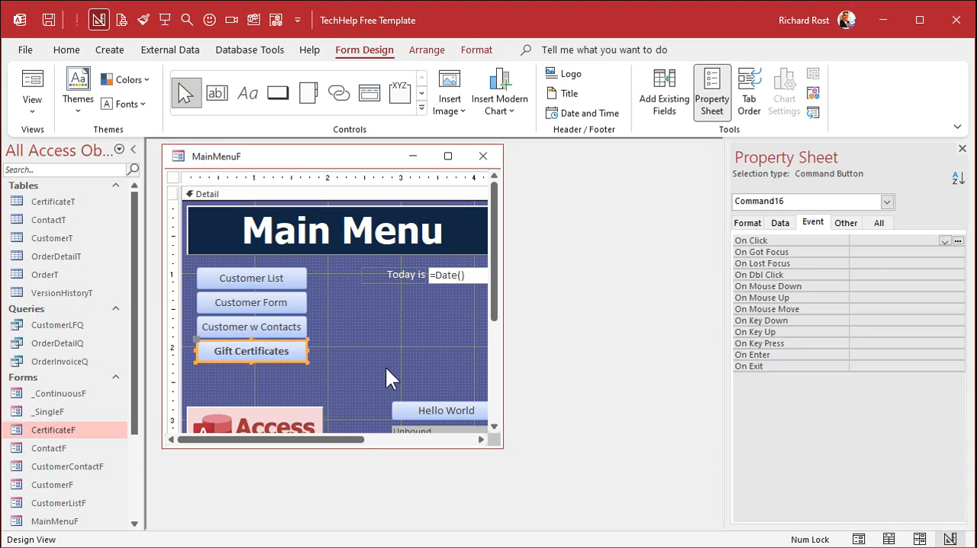
click(477, 50)
click(205, 102)
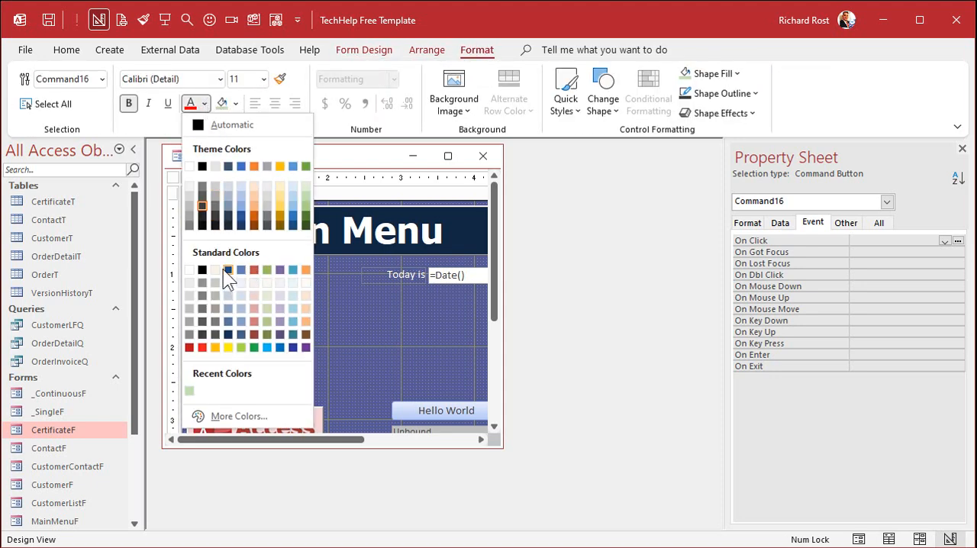
key(Escape)
click(375, 346)
click(257, 352)
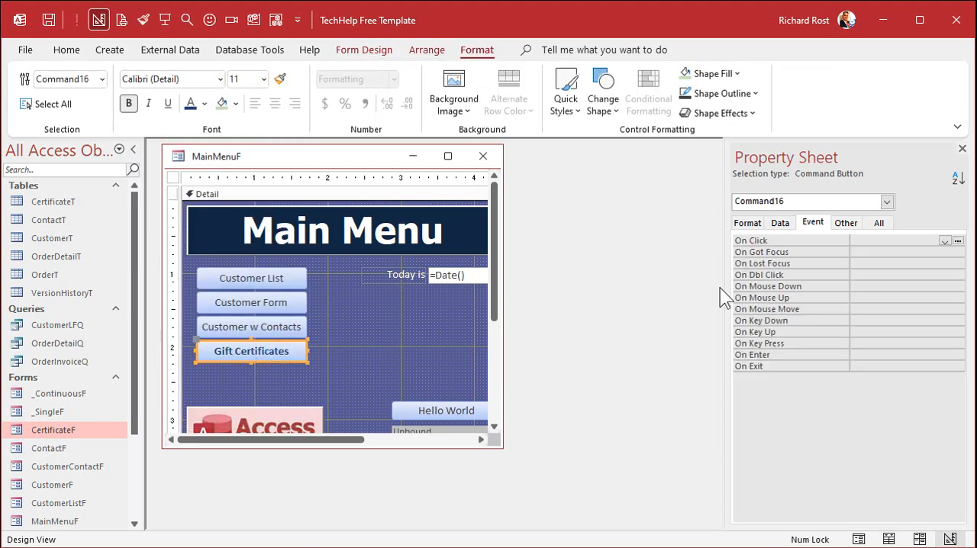
- Set the Name property of the Gift Certificates button to GiftCertBtn
click(878, 222)
click(815, 234)
text(GiftCertBtn)
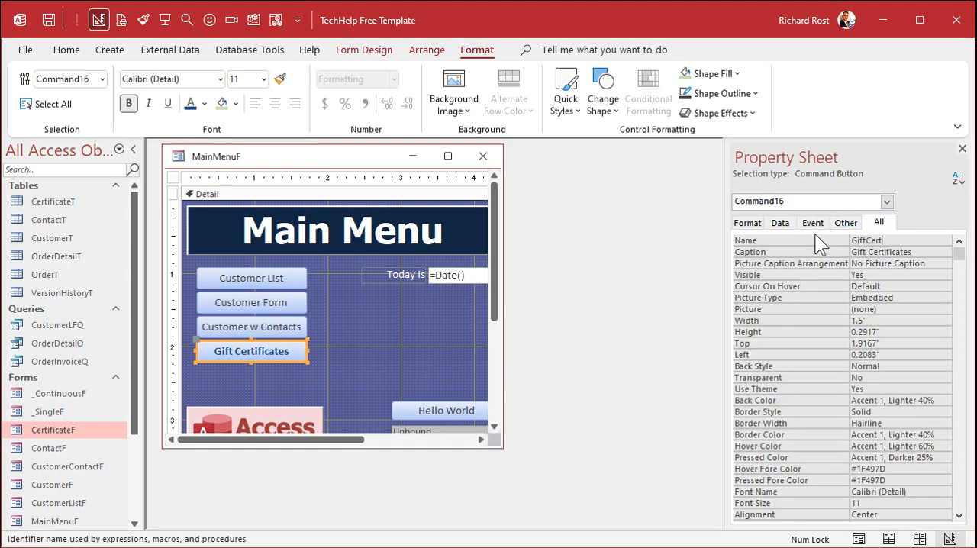
key(Return)
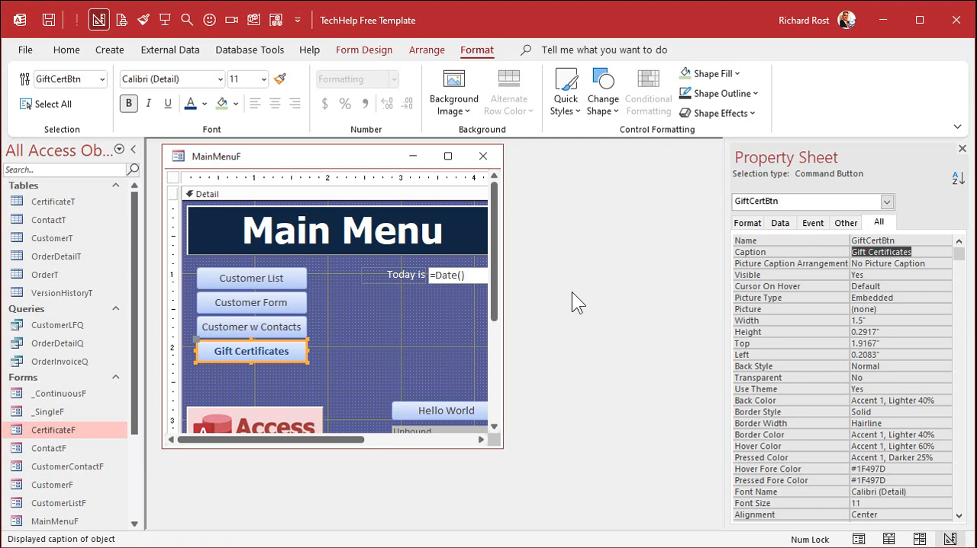
- Create the Click event procedure for the Gift Certificates button with the code DoCmd.OpenForm "CertificateF" and close the code editor
right_click(297, 348)
click(347, 229)
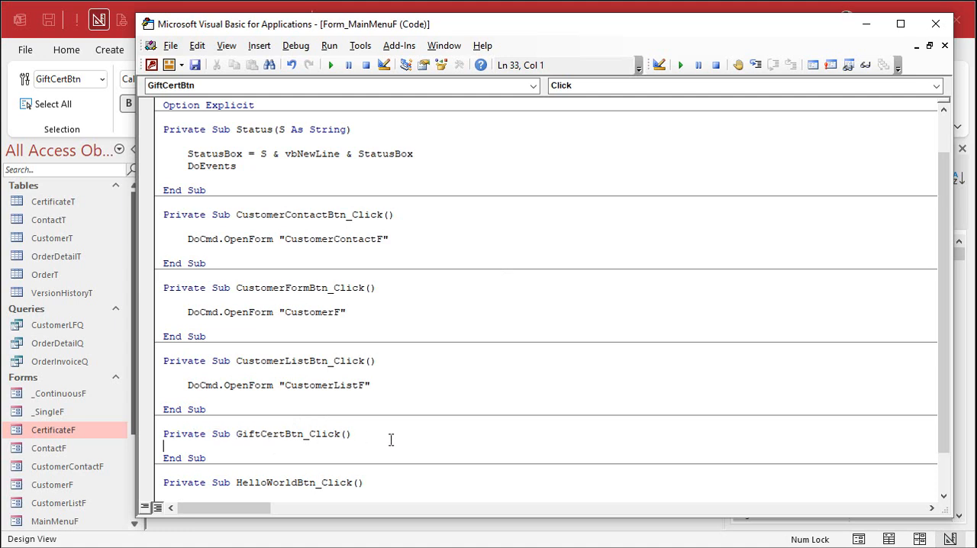
key(Return)
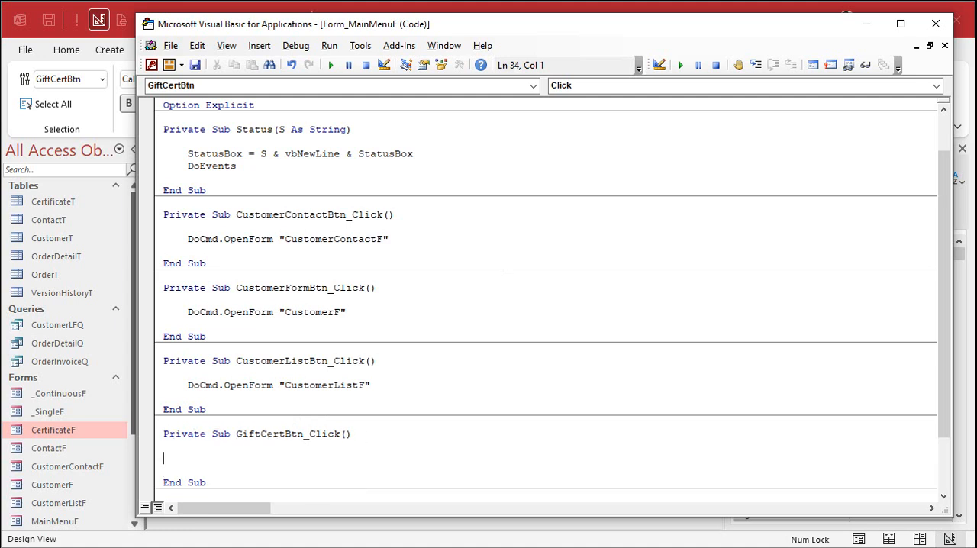
key(Tab)
text(docmd.open)
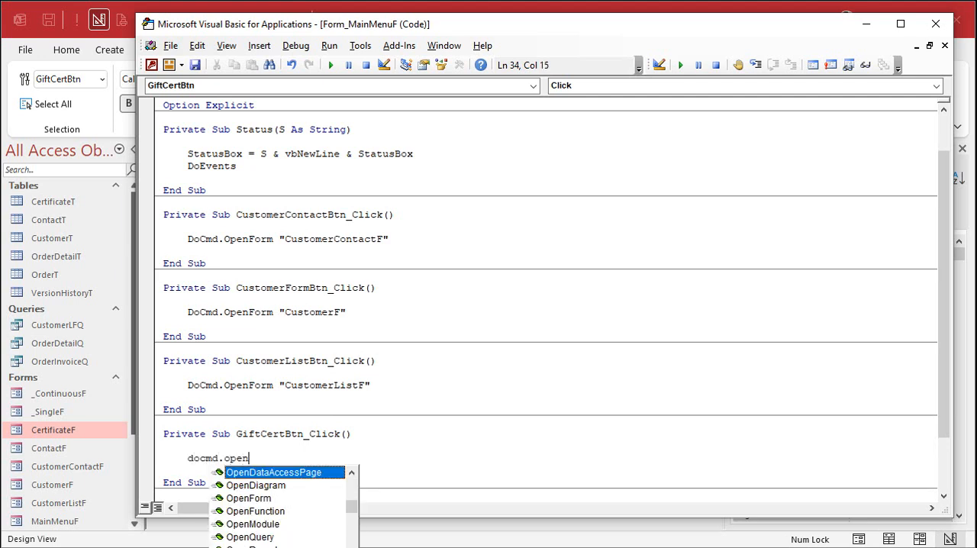
text(form "C)
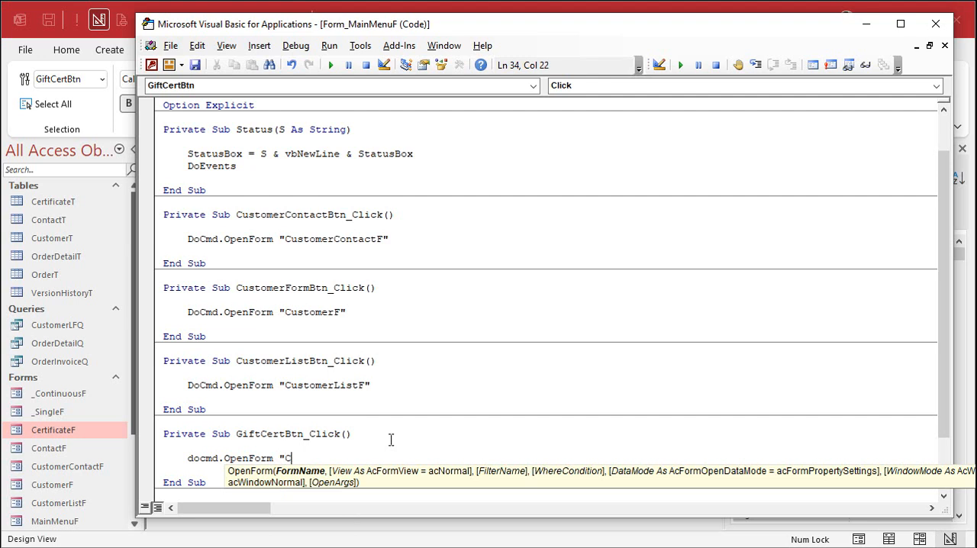
text(ertificateF")
key(Down)
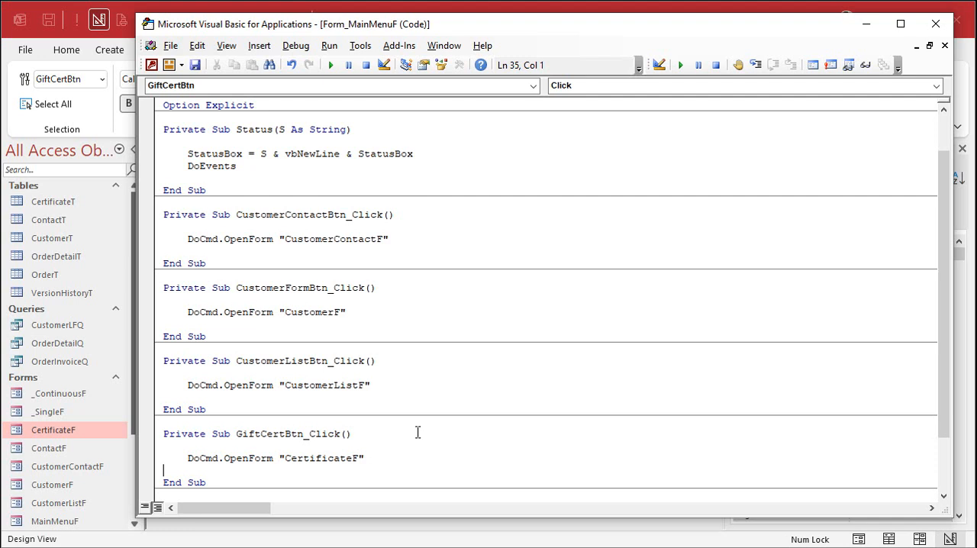
click(935, 24)
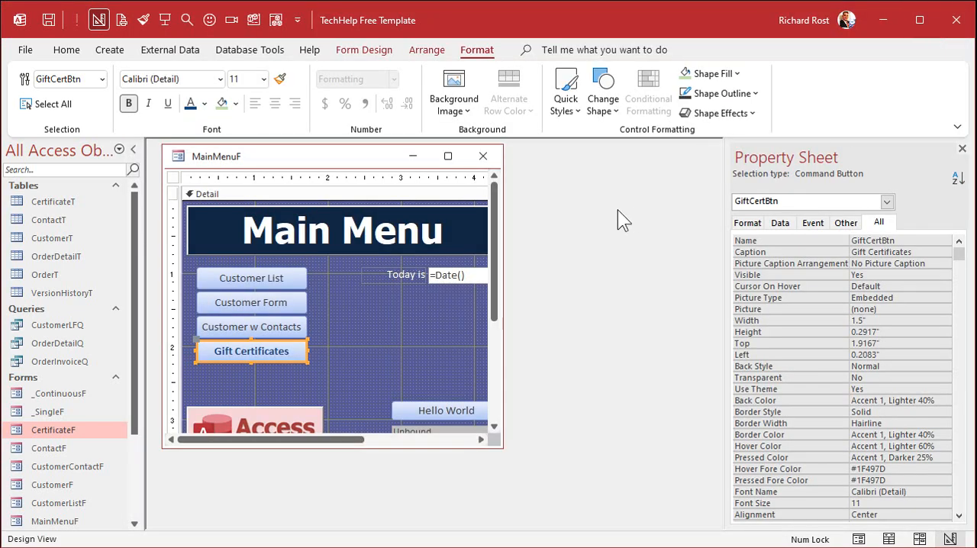
- Save and close the main menu design, reopen the main menu, and open the certificate form with the Gift Certificates button
click(484, 154)
click(545, 341)
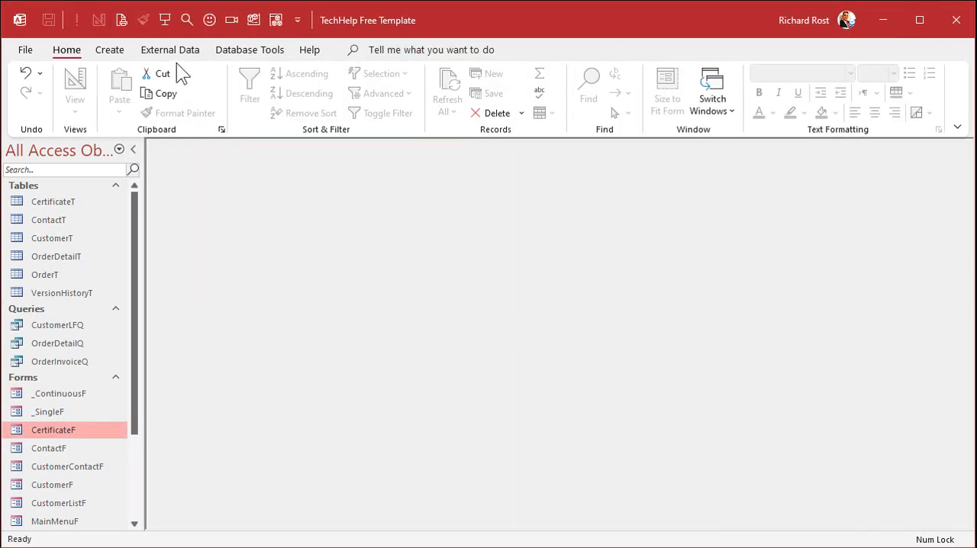
click(163, 19)
click(250, 316)
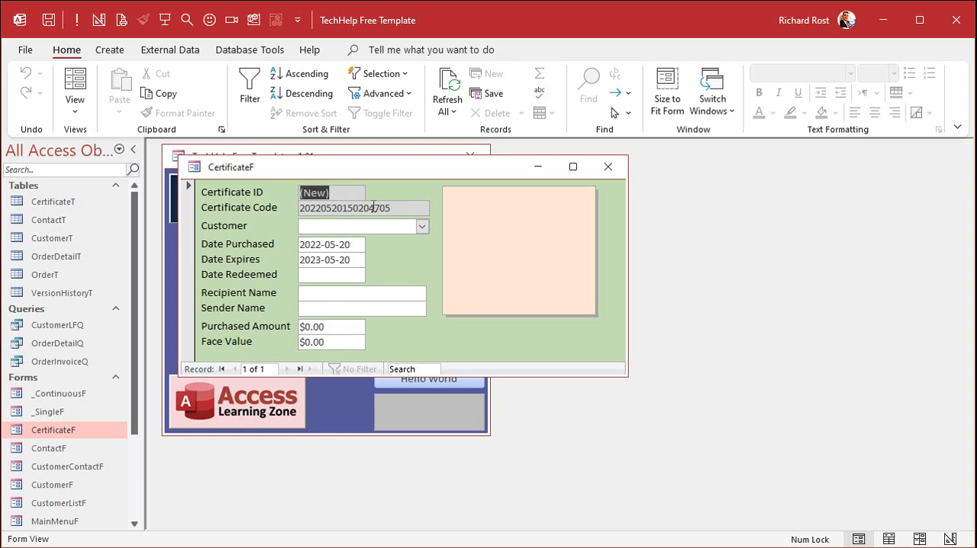
- Examine the default certificate code, then close the blank certificate form and reopen it to compare the newly generated code
drag(373, 206, 392, 208)
click(483, 248)
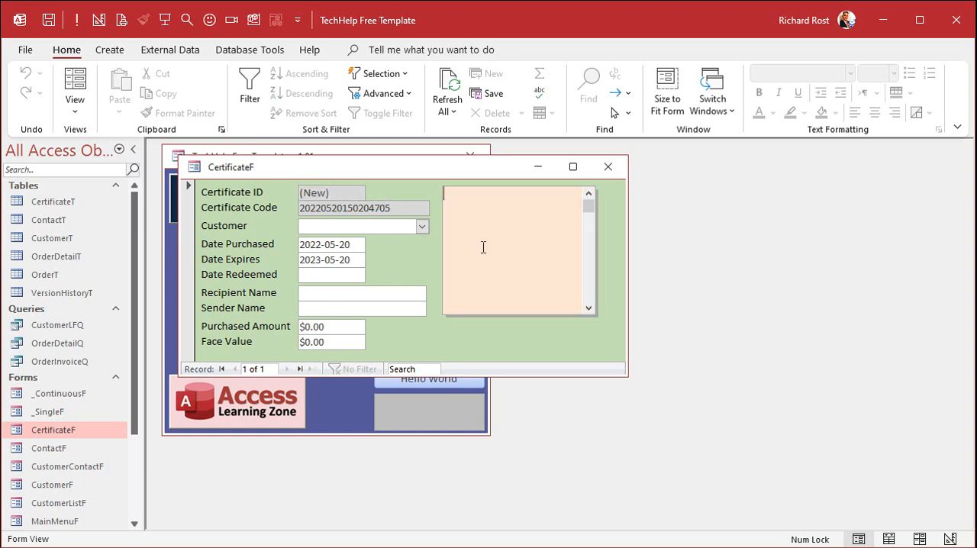
click(610, 167)
click(252, 318)
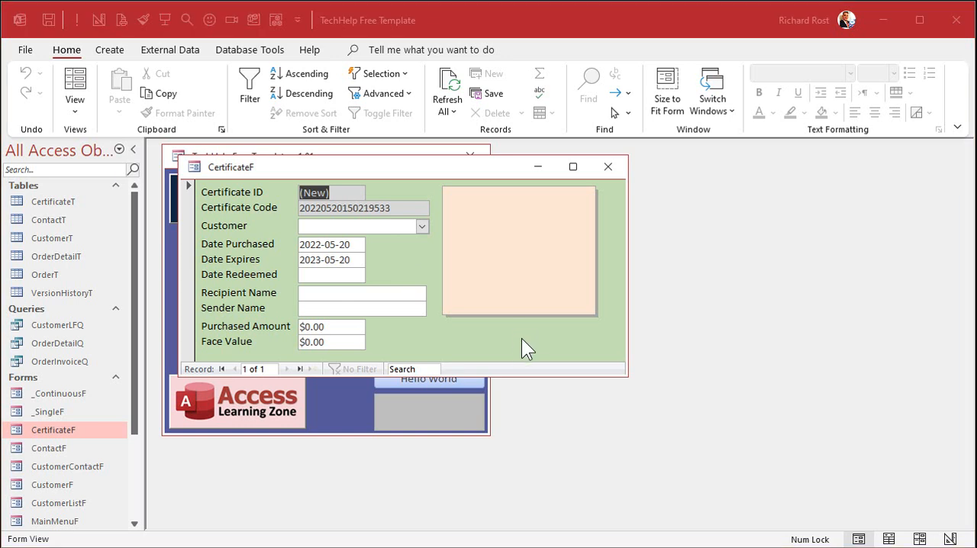
- Choose the second customer in the list for the certificate, enter the recipient's full name, and set Sender Name to Your Captain
click(422, 225)
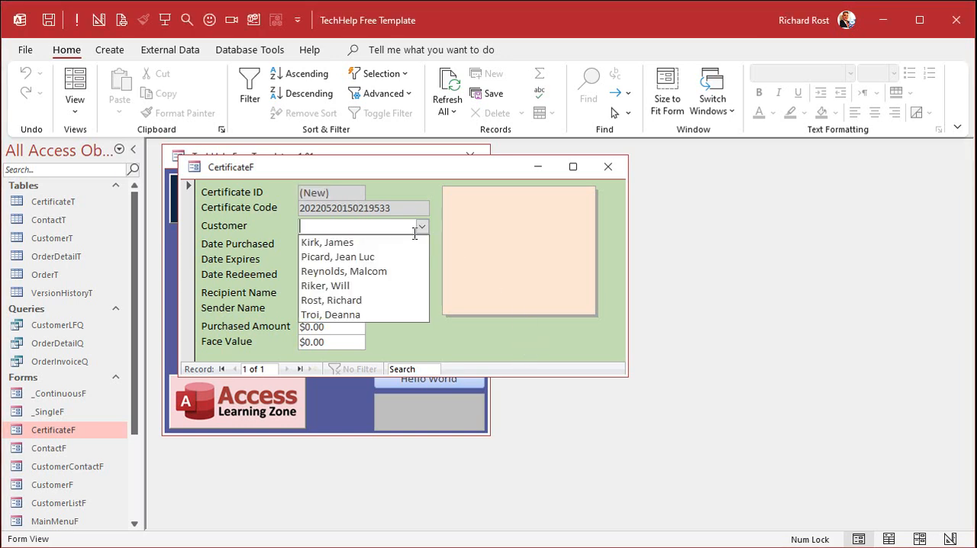
click(390, 257)
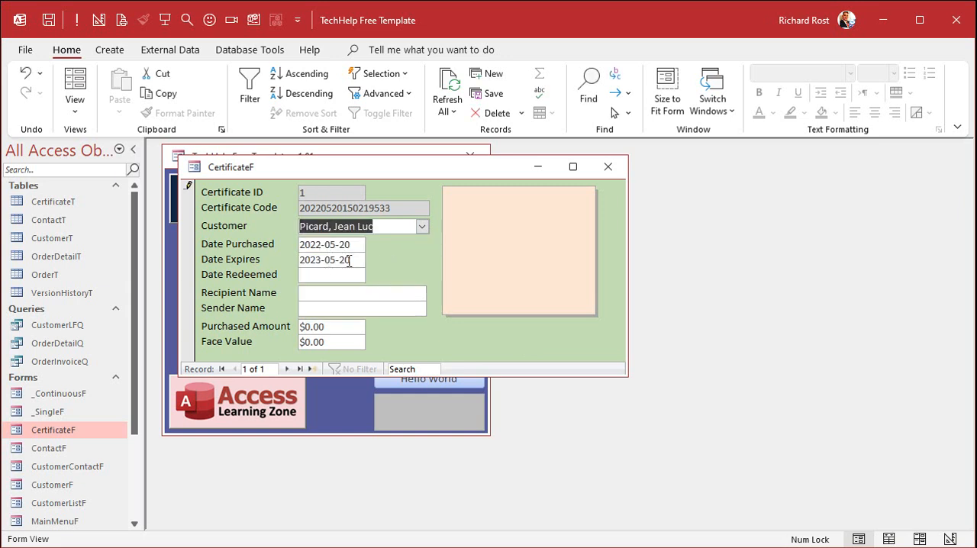
click(353, 258)
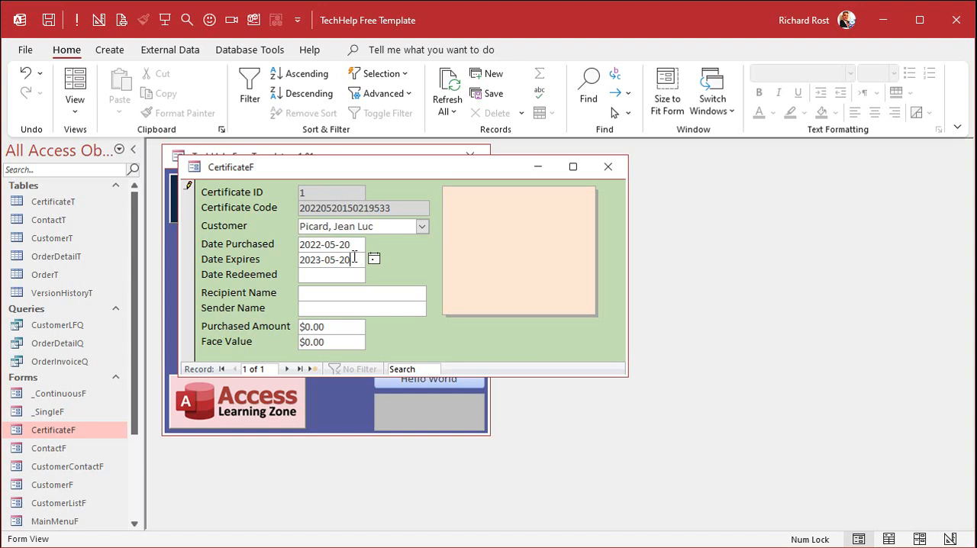
click(349, 292)
text(Will Riker)
key(Tab)
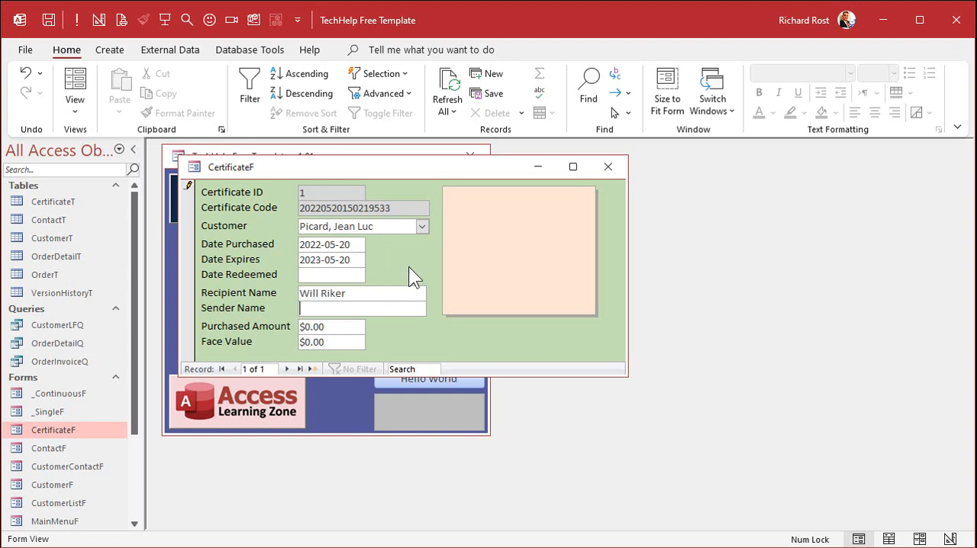
text(Your Captain)
key(Tab)
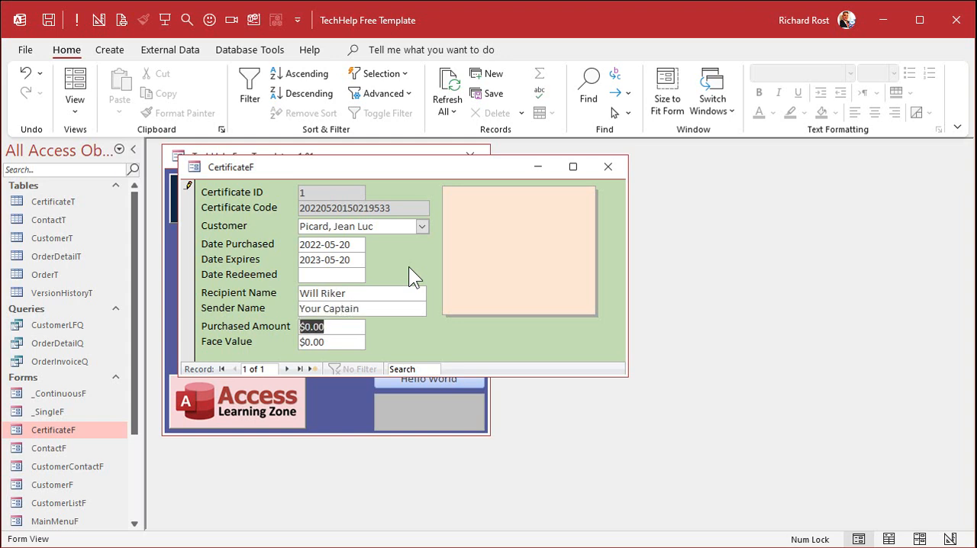
- Enter a Purchased Amount of 150 and a Face Value of 200, and check where tabbing leads from Face Value
text(150)
key(Tab)
text(200)
key(Tab)
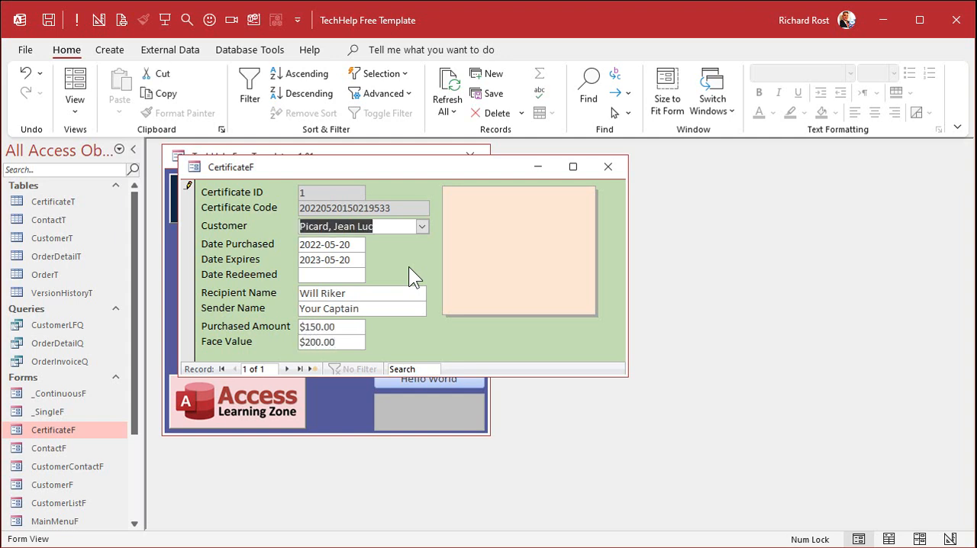
click(348, 343)
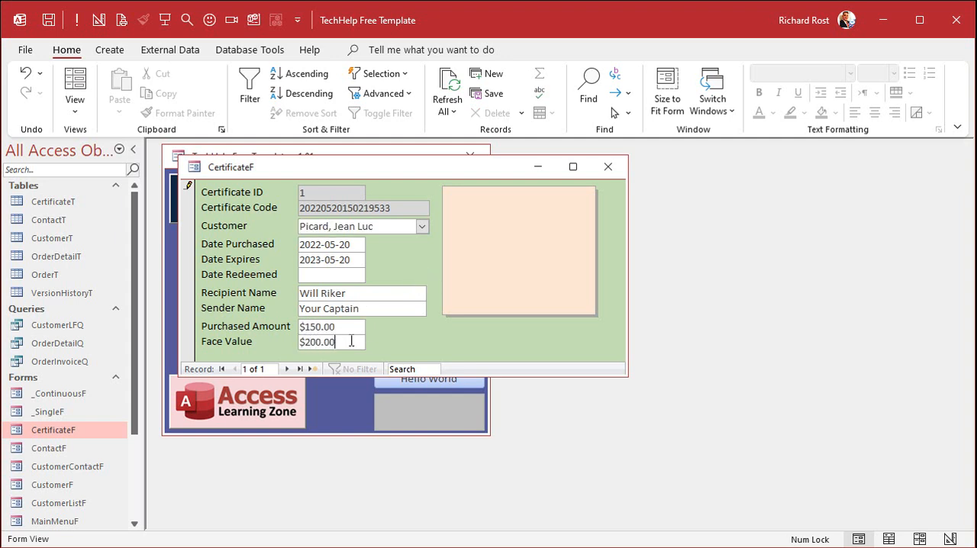
key(Tab)
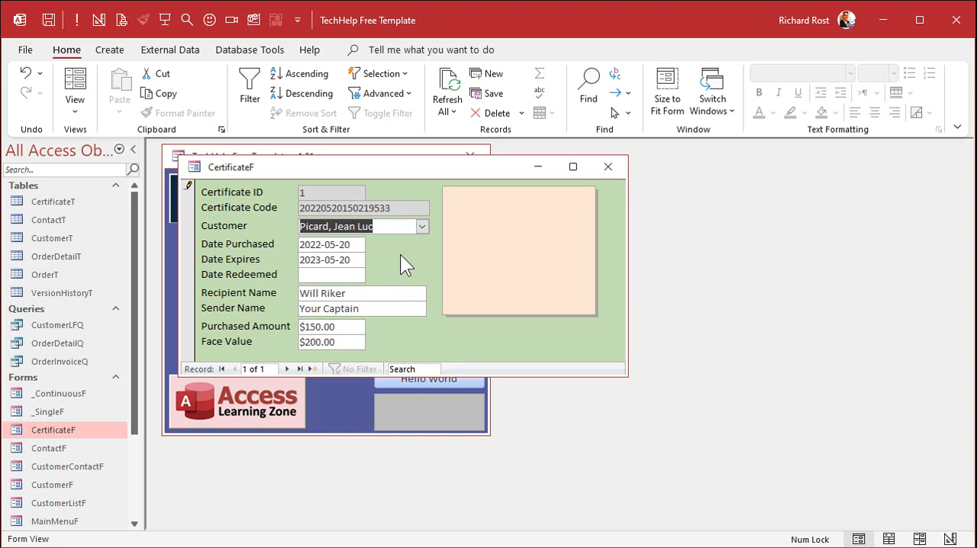
- Open the certificate form in Design view, apply Auto Order to its tab order, and move Notes to the end after FaceValue
right_click(408, 169)
click(461, 291)
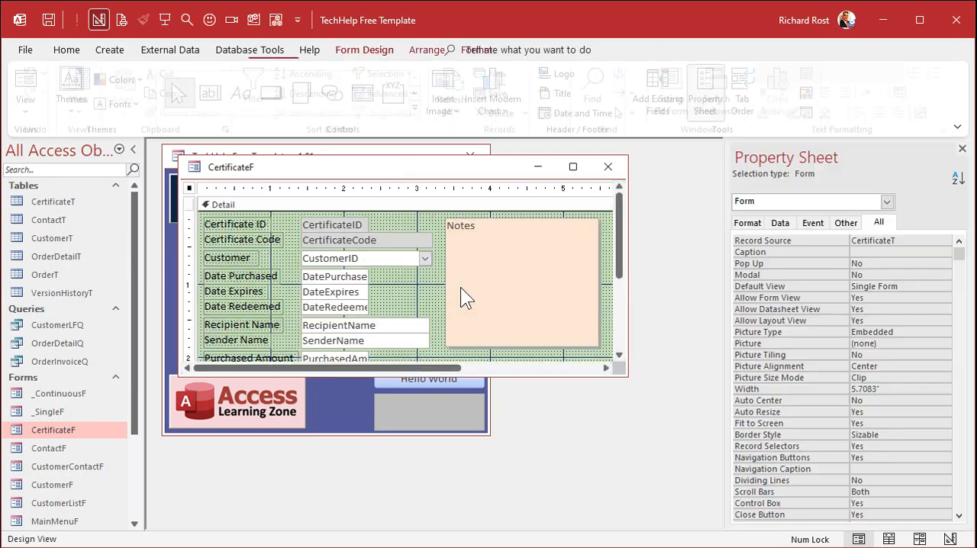
drag(626, 376, 684, 439)
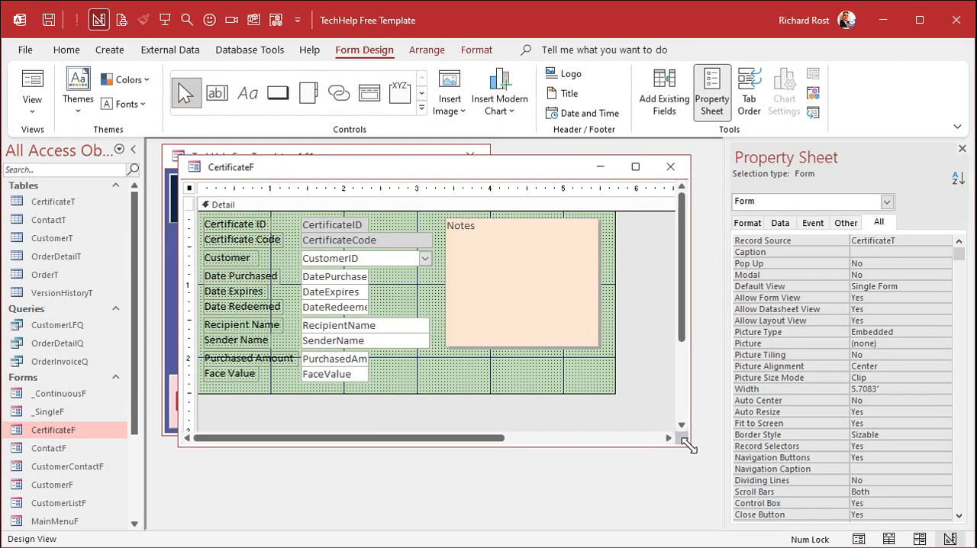
click(267, 207)
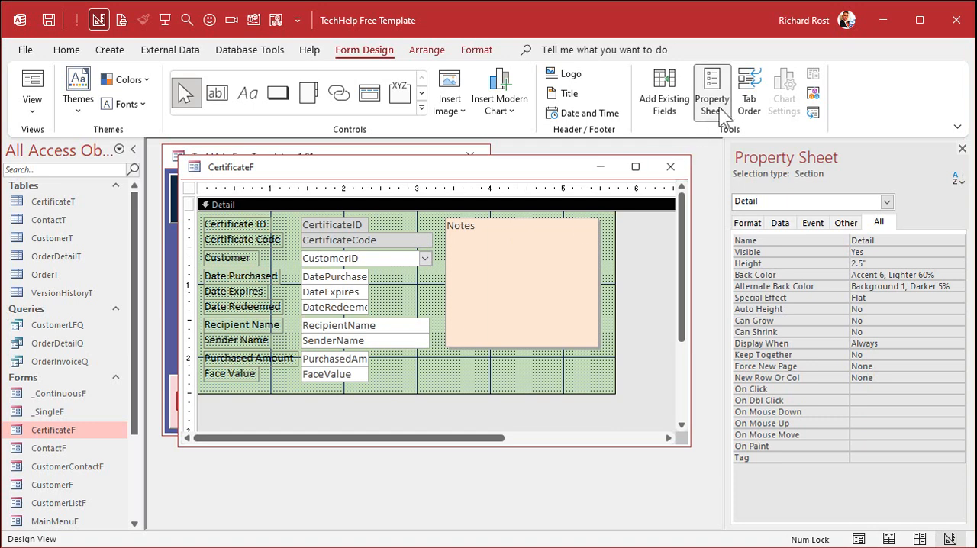
click(749, 98)
click(519, 385)
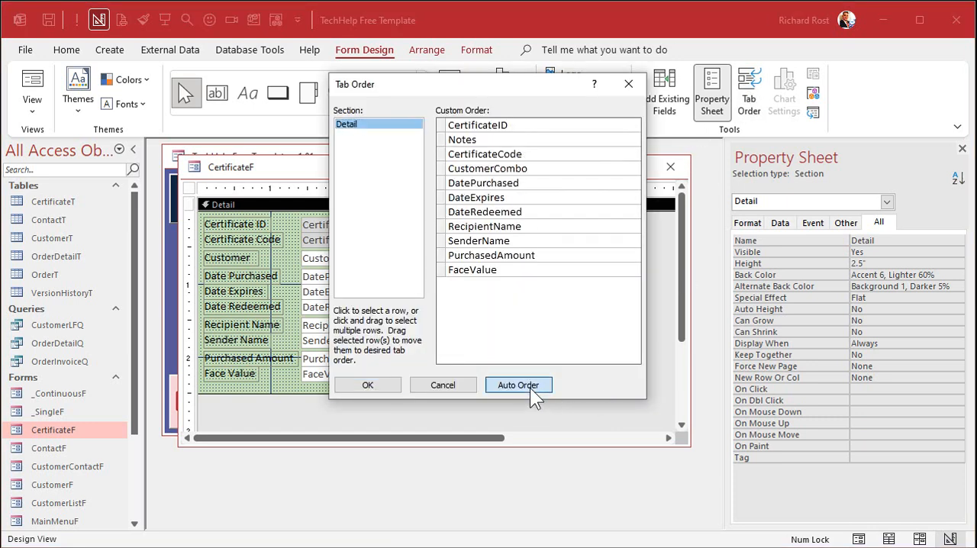
drag(545, 87, 803, 125)
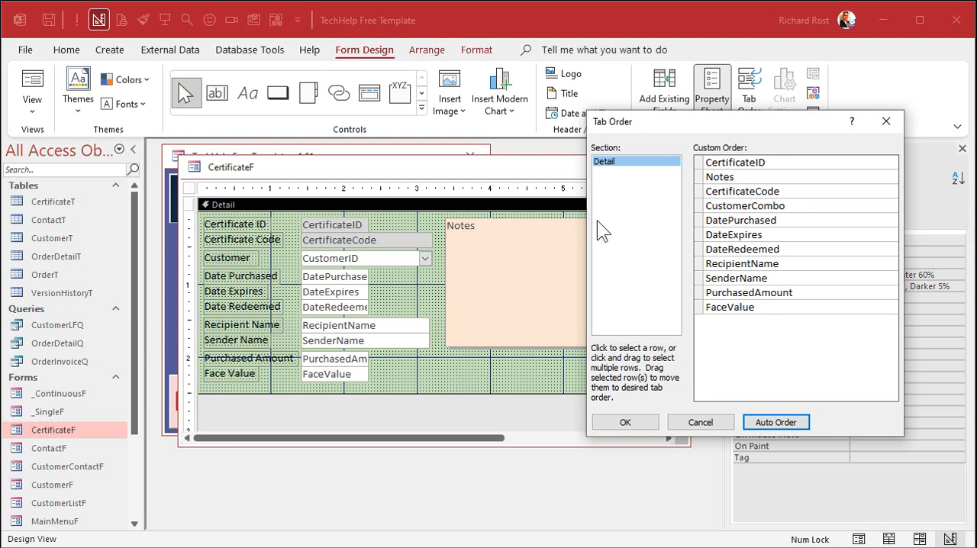
click(699, 176)
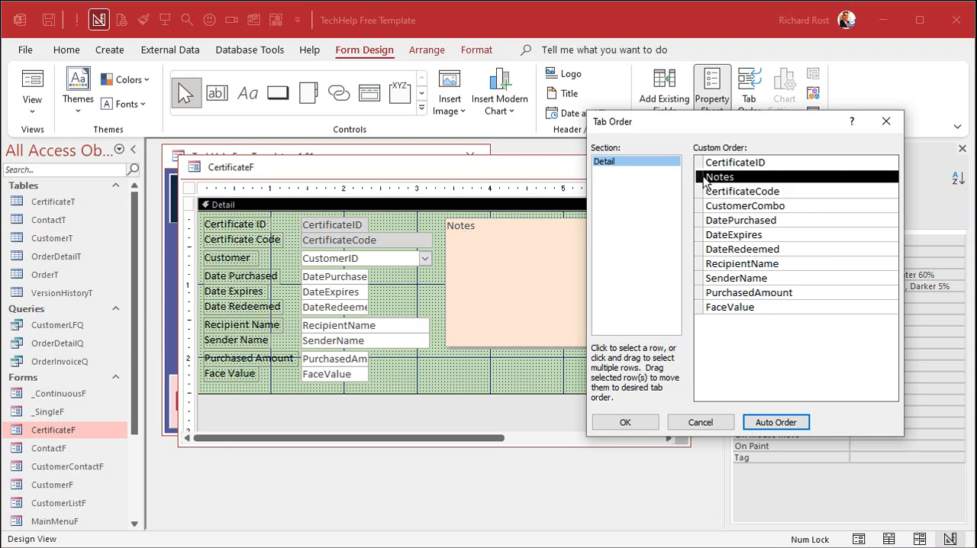
drag(700, 179, 718, 336)
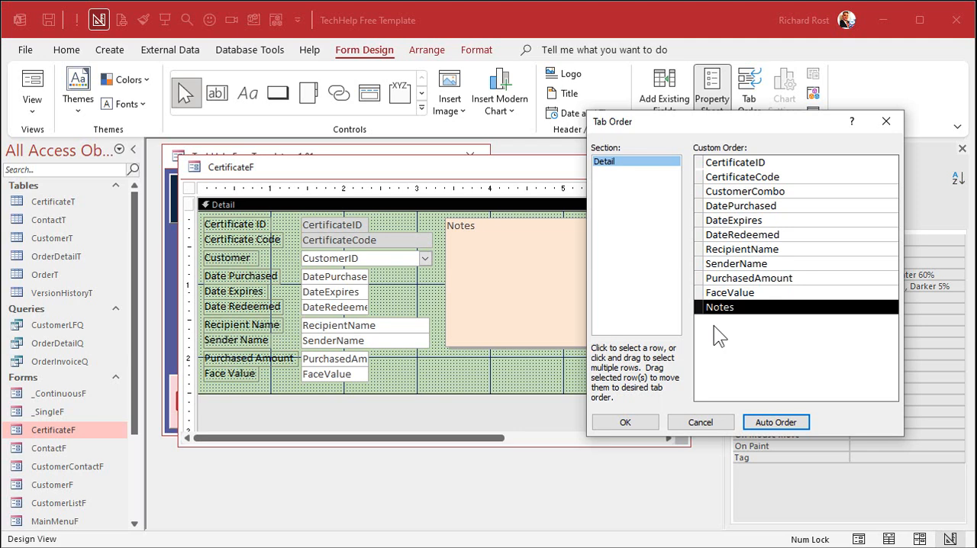
click(628, 422)
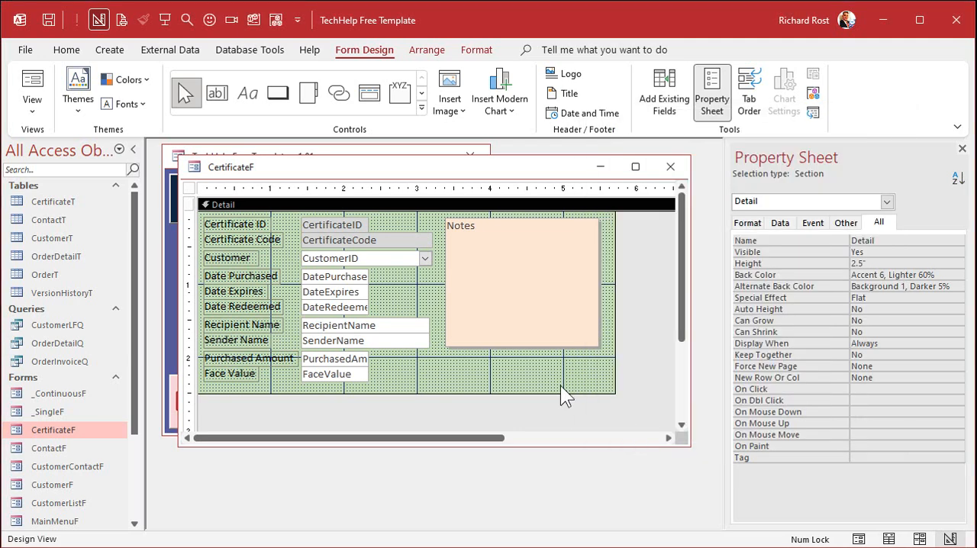
- Set the certificate form's Cycle property to Current Record, then save and close the form
click(845, 222)
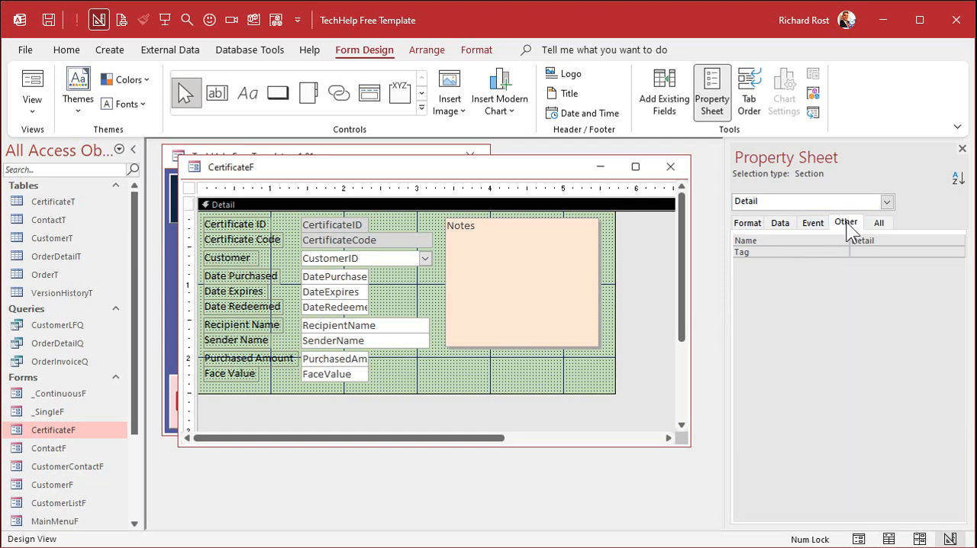
click(189, 188)
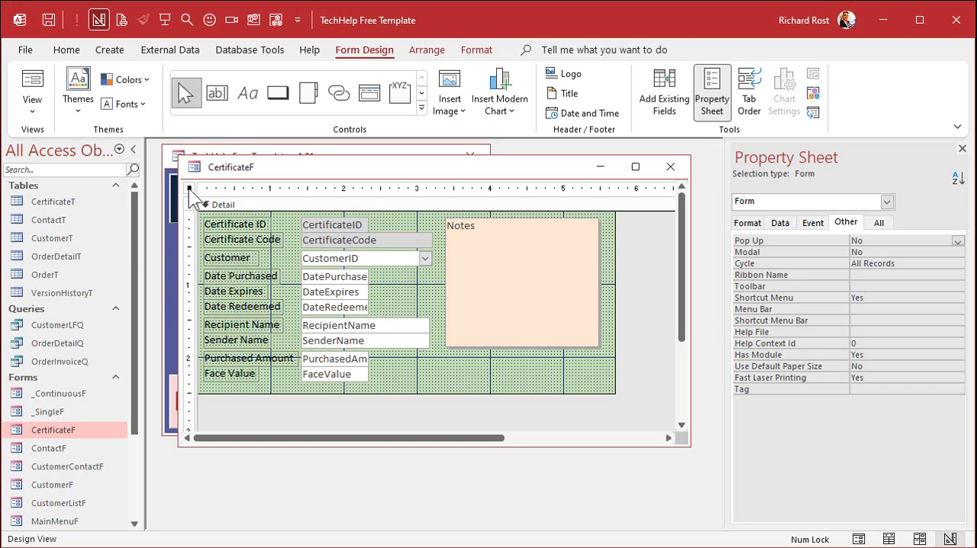
click(906, 264)
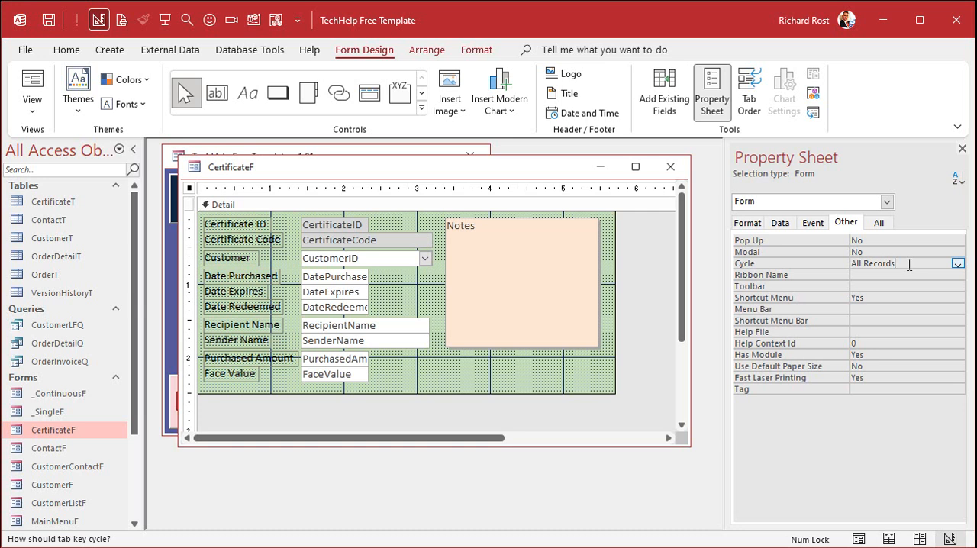
double_click(909, 264)
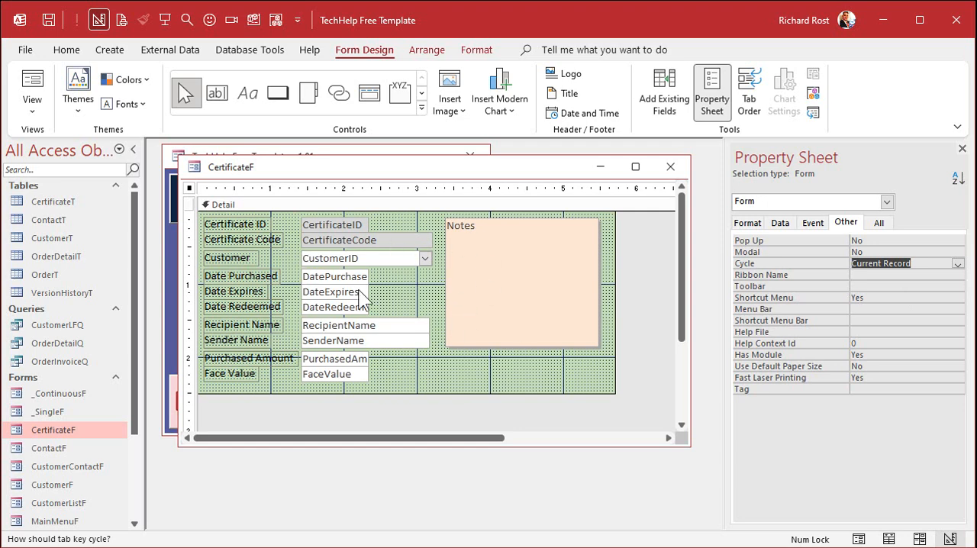
click(671, 167)
click(544, 339)
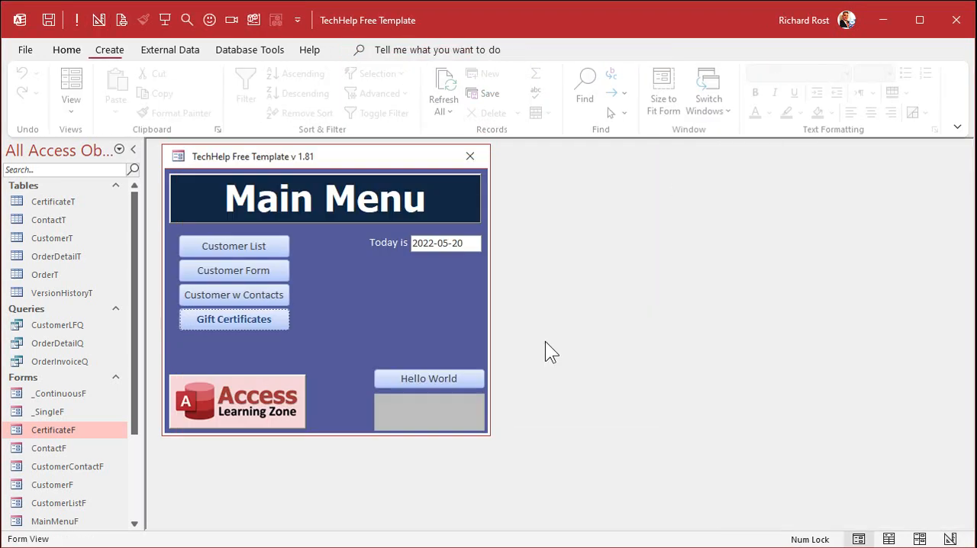
- Reopen the certificate form from the main menu and tab through its fields to check the order up to Notes
click(251, 322)
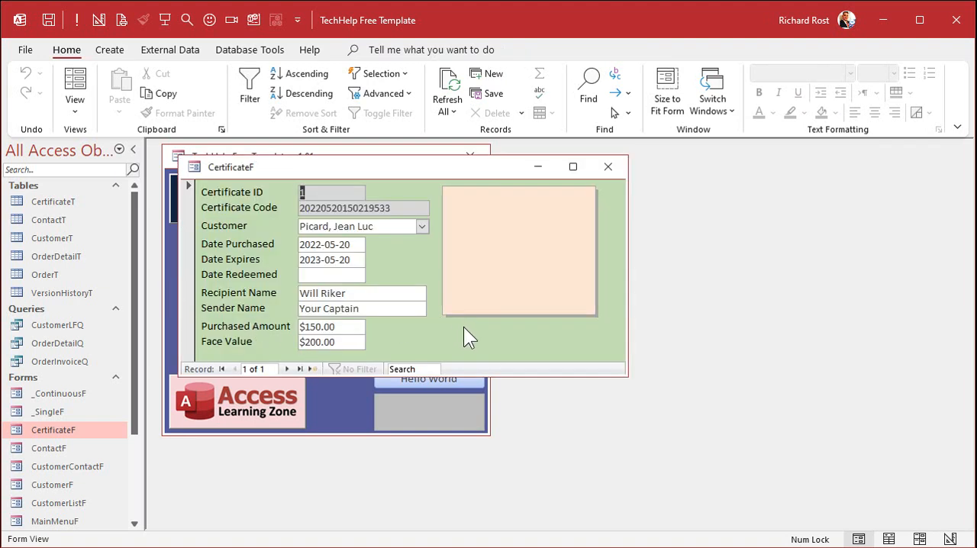
key(Tab)
key(Tab)
key(Tab)
key(Tab)
key(Tab)
key(Tab)
key(Tab)
key(Tab)
key(Tab)
key(Tab)
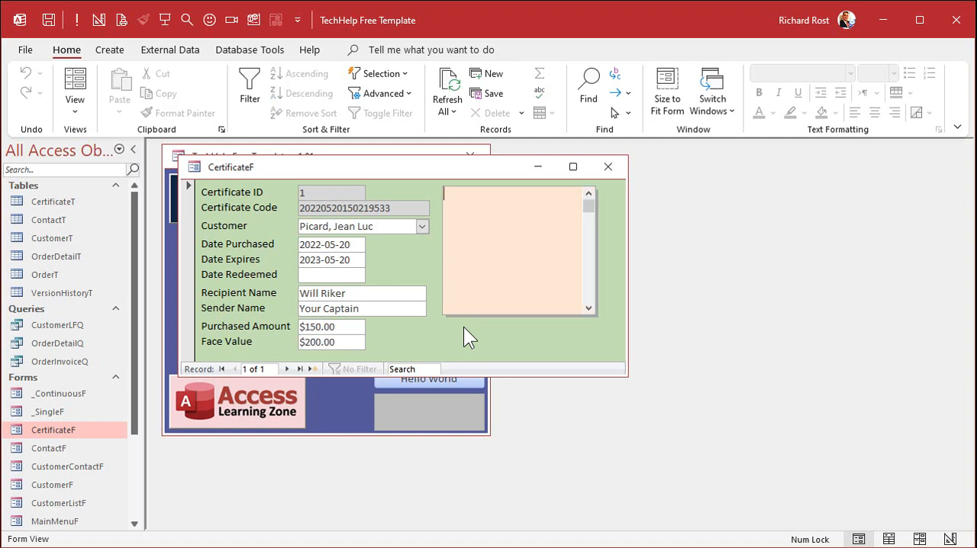
key(Tab)
key(shift+Tab)
- Enter the note "Get some Trombone lessons, PLEASE!" on the first certificate and go to a new record
text(Get some Trombone les)
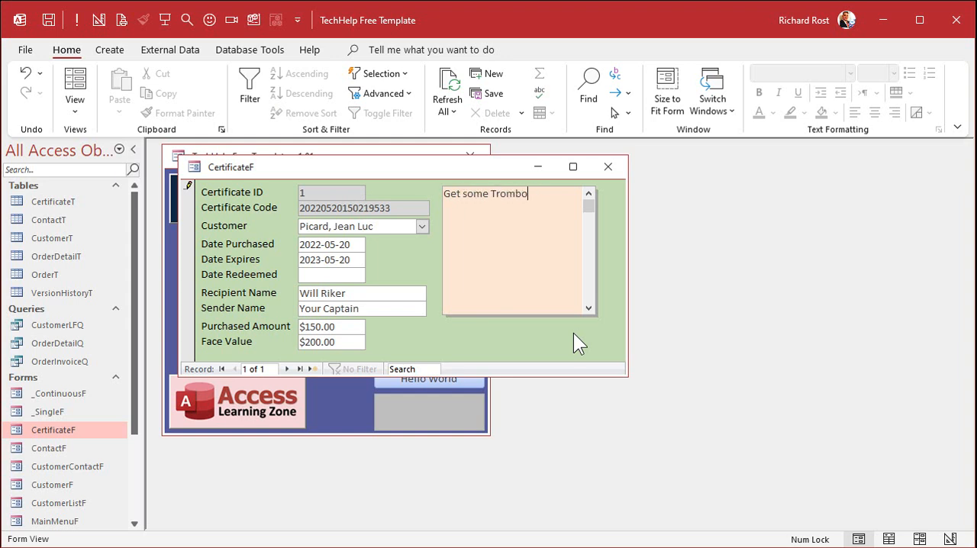
text(sons, PLEASE!)
click(288, 371)
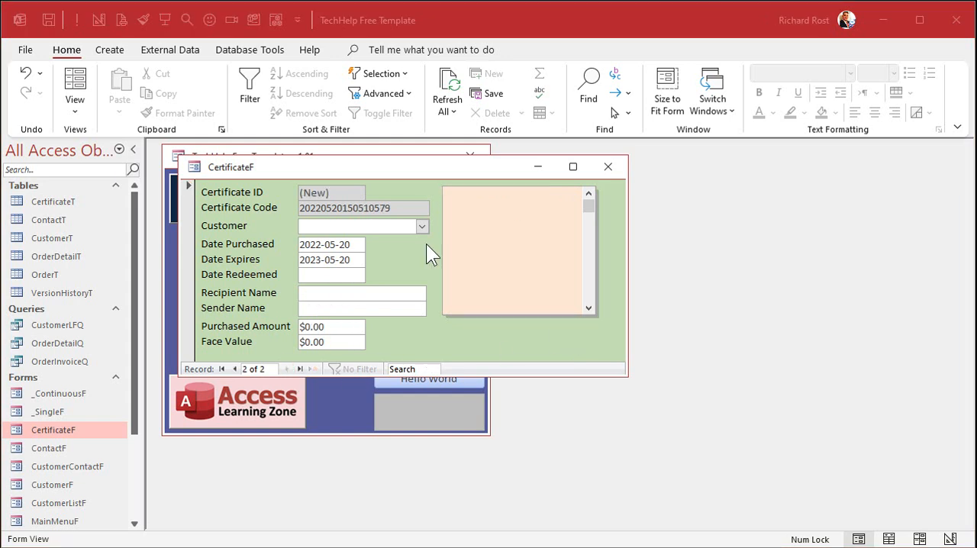
- Choose the customer for the second certificate and fill in the recipient's and sender's names
click(422, 225)
click(384, 288)
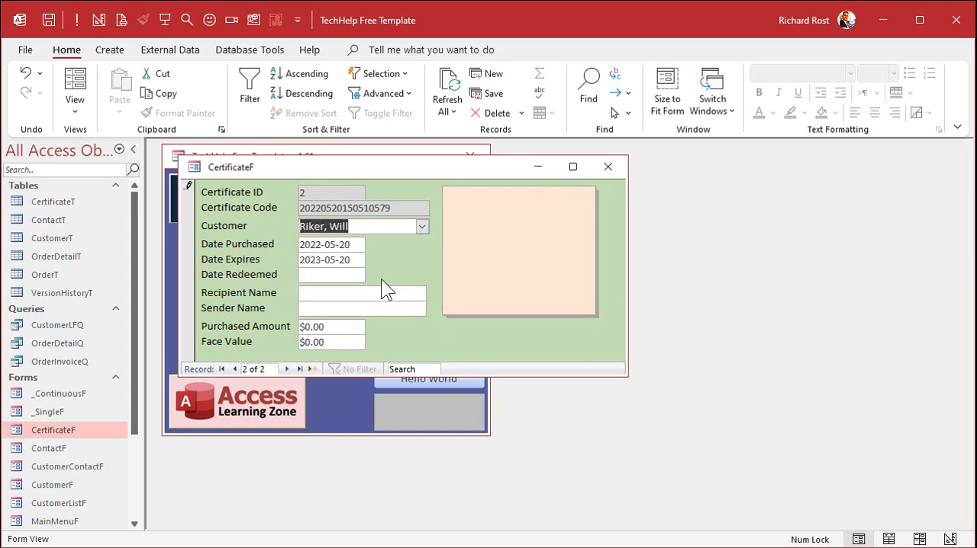
click(325, 292)
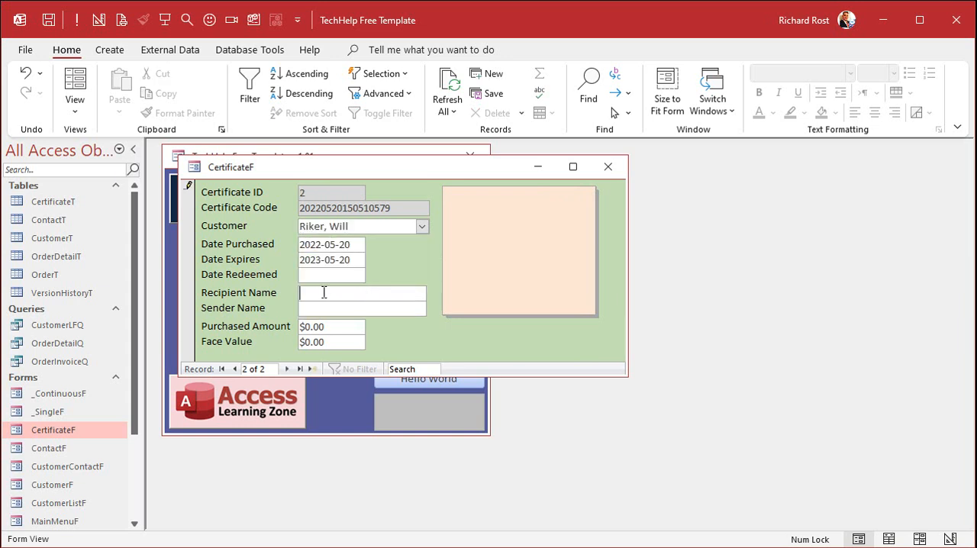
text(Mr. Worf)
key(Tab)
text(Big Willy Style)
- Set the second certificate's purchased amount to 1,000 and its face value to 1,500
key(Tab)
text(1,000)
key(Tab)
text(1,500)
- Enter the note "For that "little" garbage scow you call a starship." on the second certificate and close the form
key(Tab)
text(F)
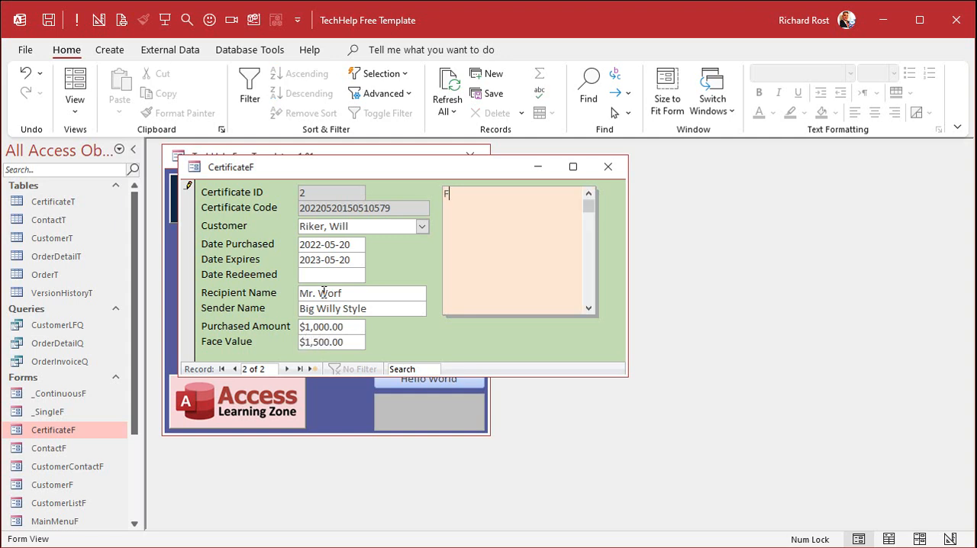
text(or that "little" gar)
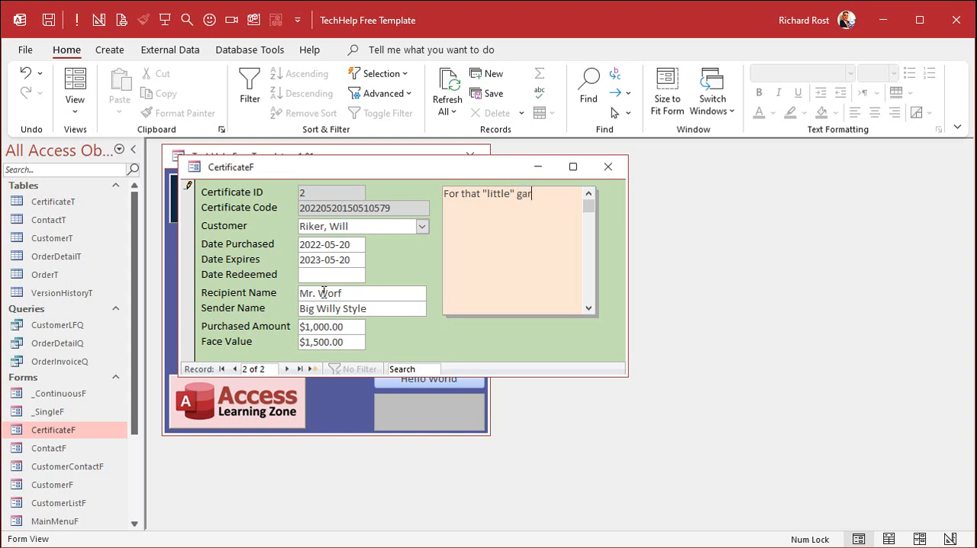
text(bage scow you call a starship.)
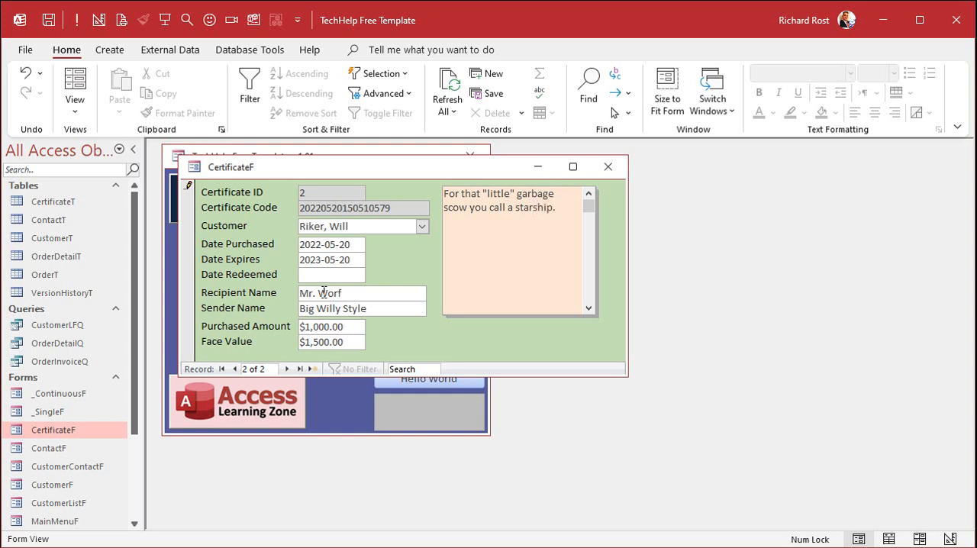
key(Tab)
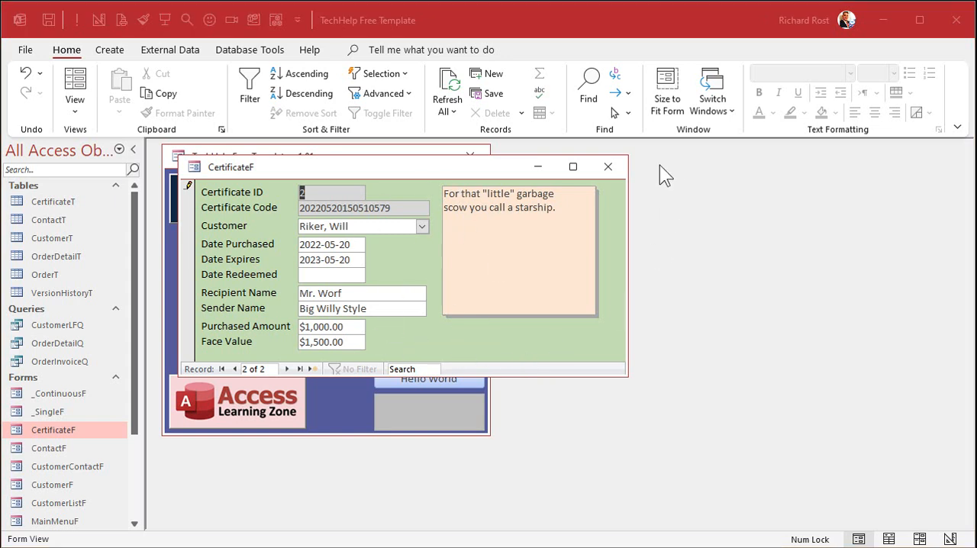
click(617, 168)
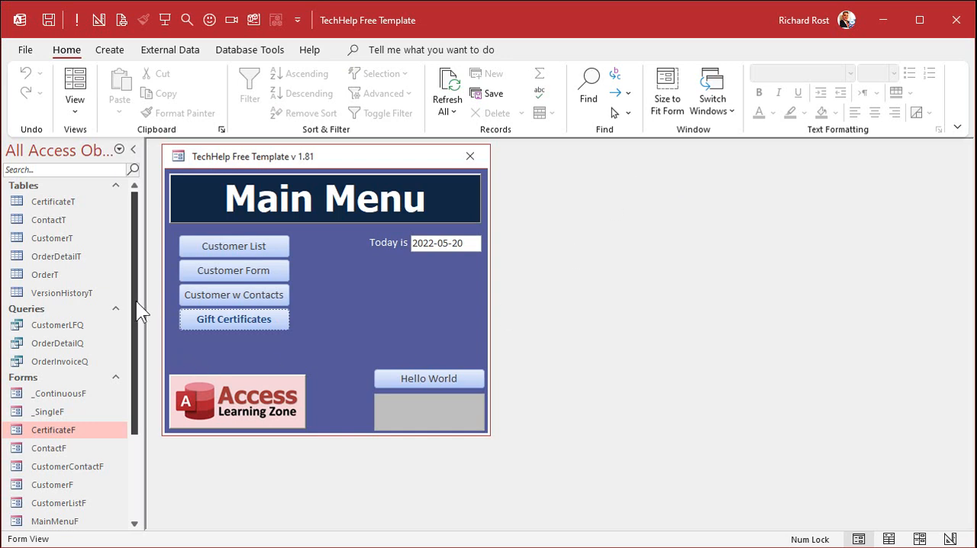
- Copy the _BlankR report and paste it as a new report named CertificateR
drag(136, 302, 139, 441)
click(53, 470)
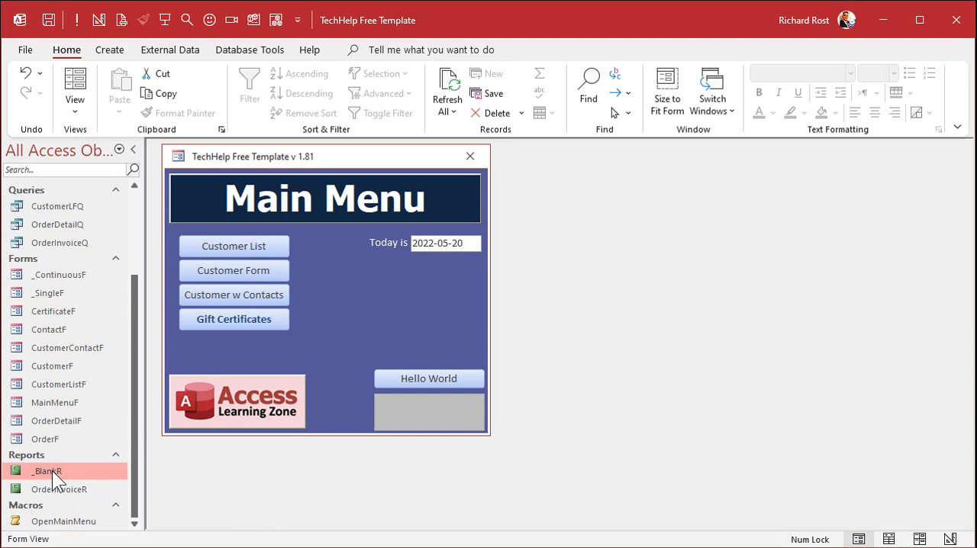
key(ctrl+c)
key(ctrl+v)
text(CertificateR)
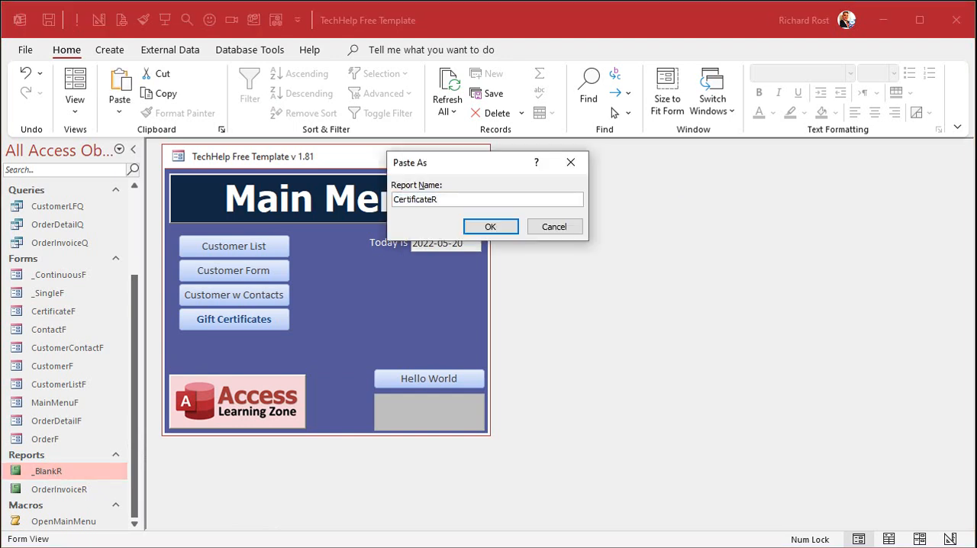
key(Return)
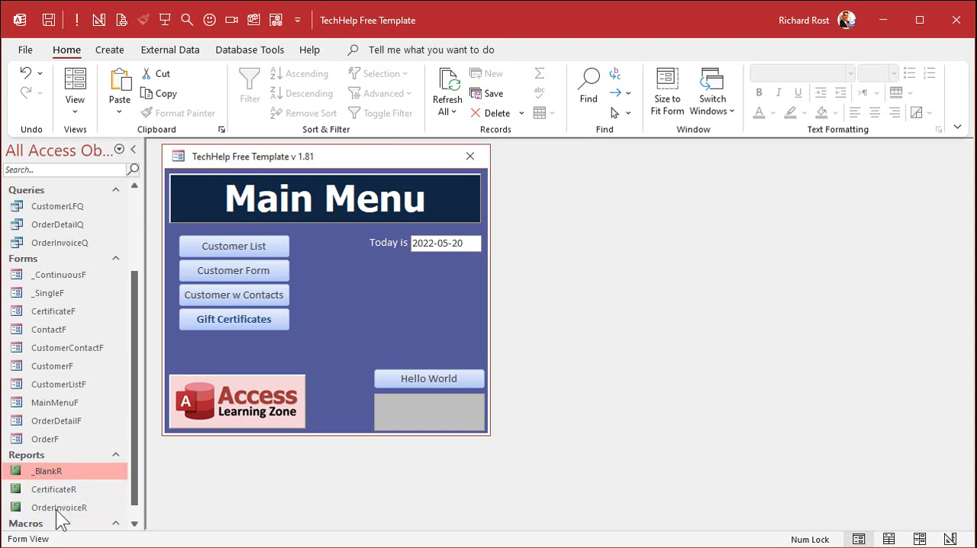
- Open the CertificateR report in Design view and maximize its window
click(56, 488)
right_click(56, 488)
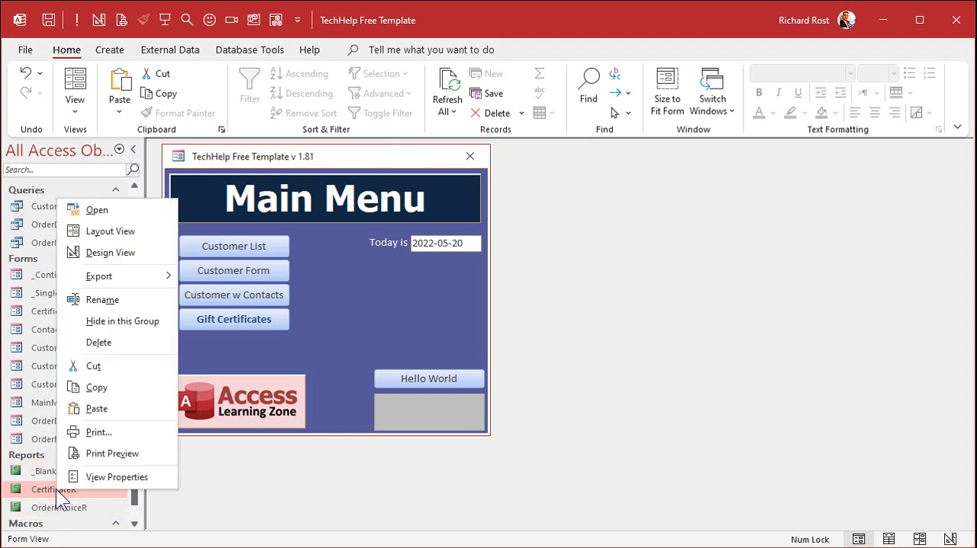
click(128, 252)
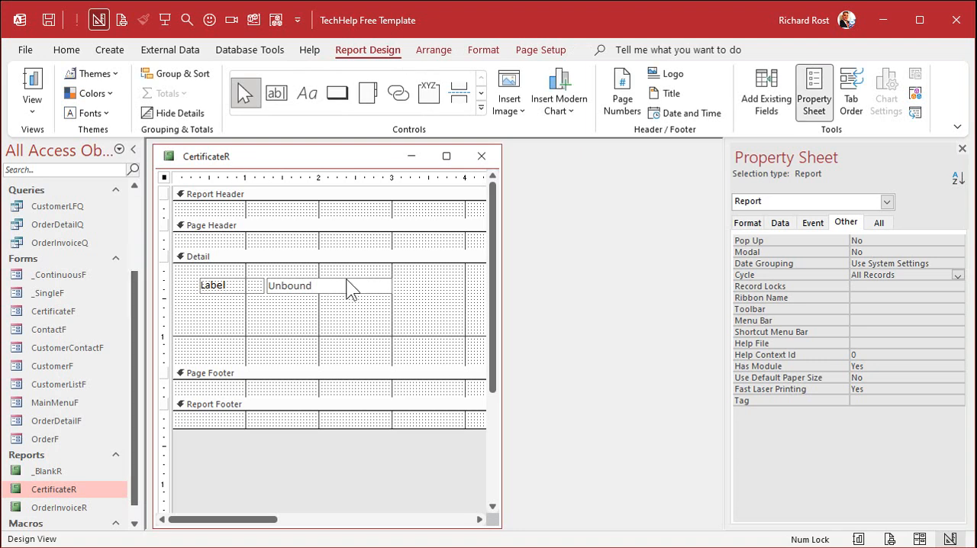
click(445, 157)
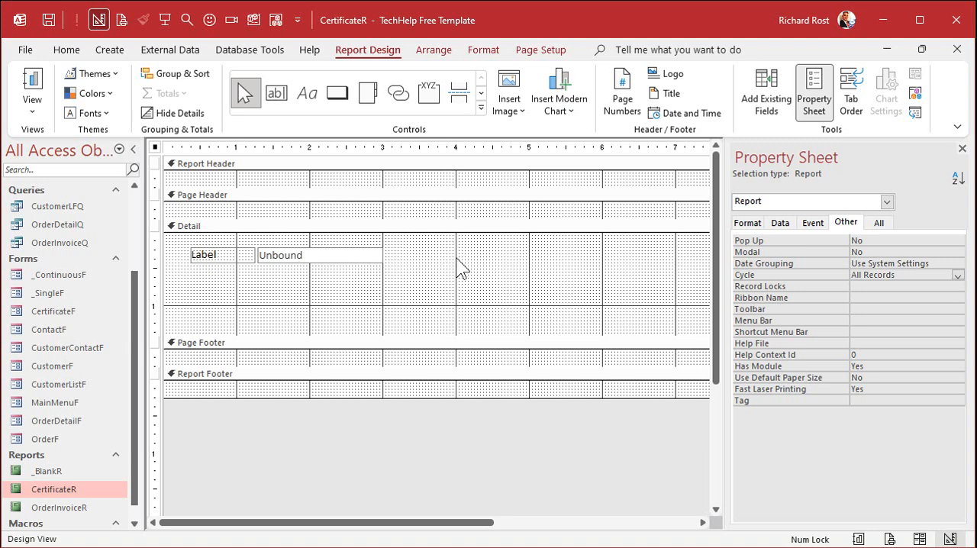
- Remove the page header/footer and report header/footer sections from CertificateR, leaving only the Detail section
click(223, 165)
click(225, 196)
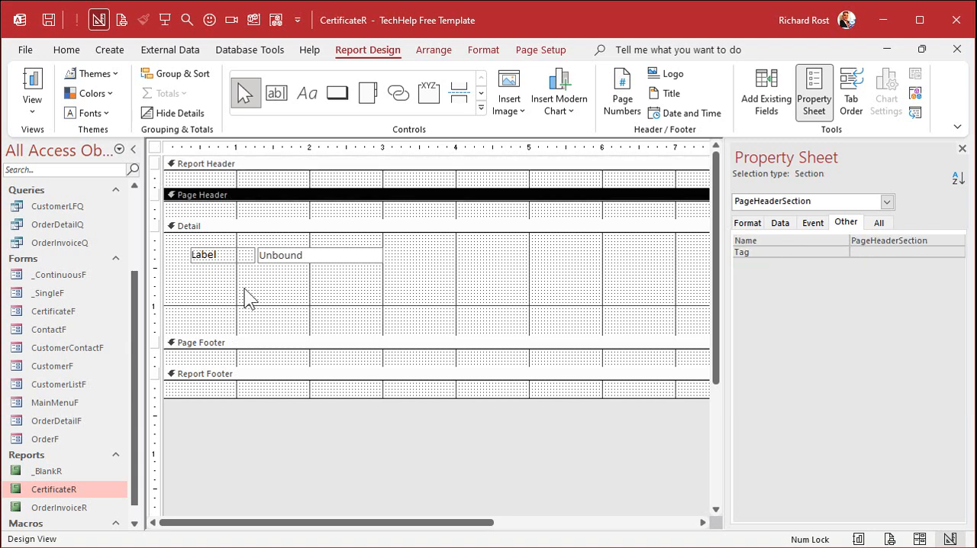
right_click(258, 170)
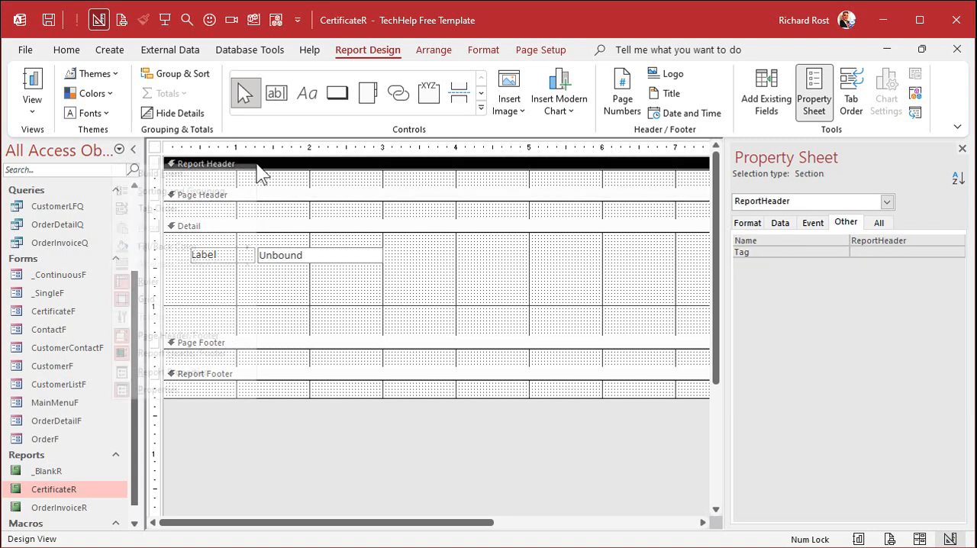
click(217, 336)
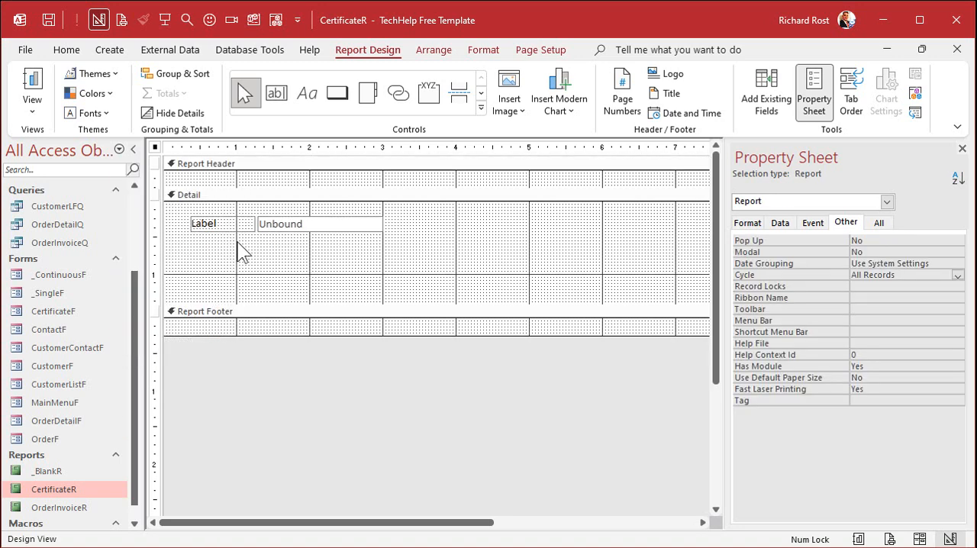
right_click(254, 165)
click(217, 351)
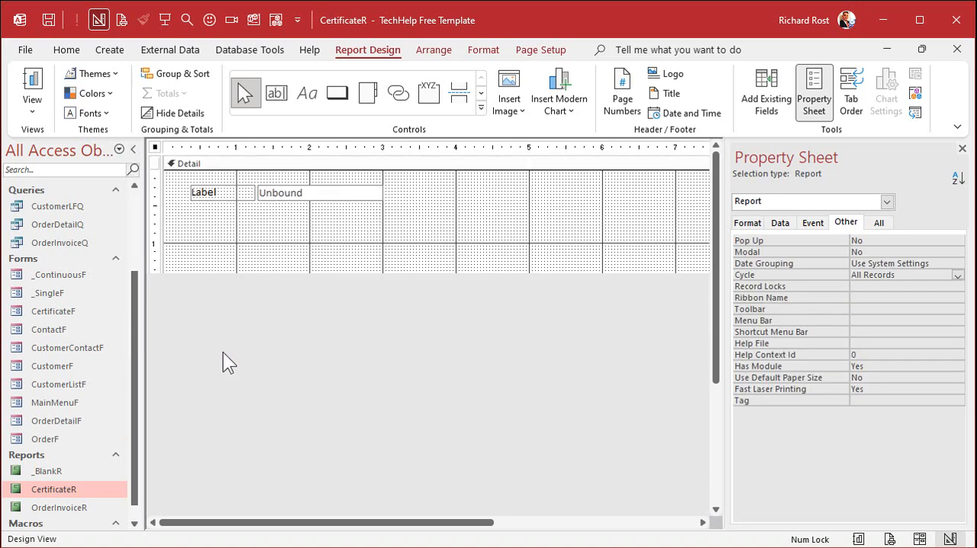
- Delete the label and unbound text box from the Detail section, and extend the section to about 2.4 inches high
click(210, 214)
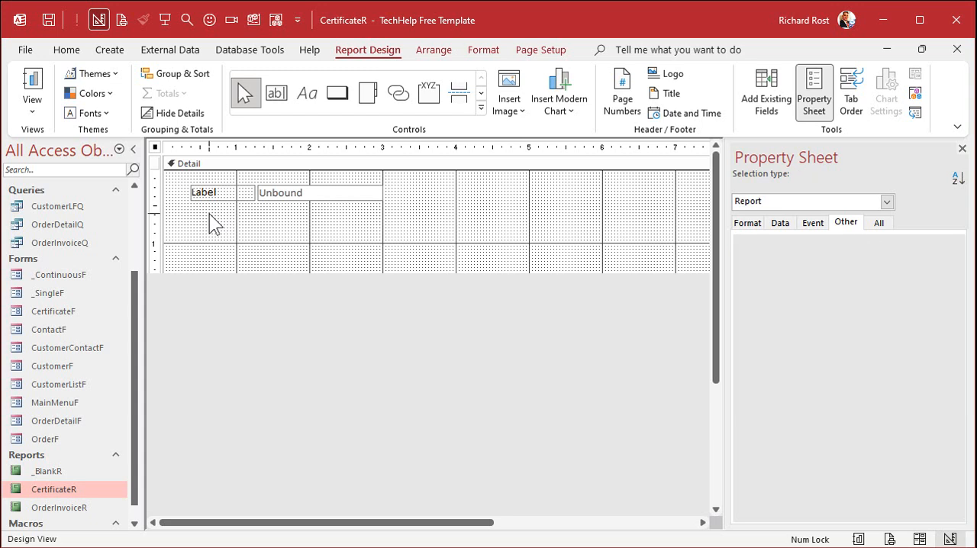
drag(210, 213, 290, 195)
key(Delete)
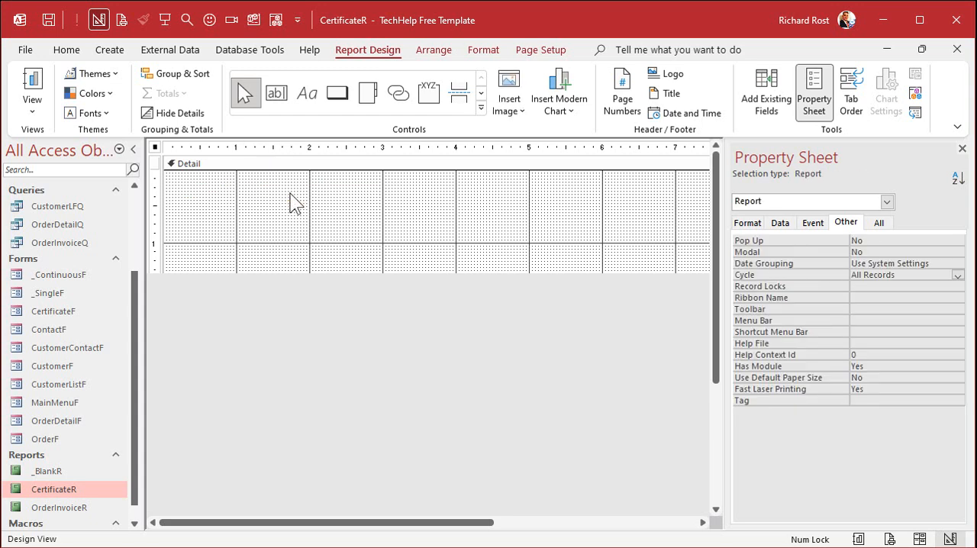
drag(388, 273, 389, 347)
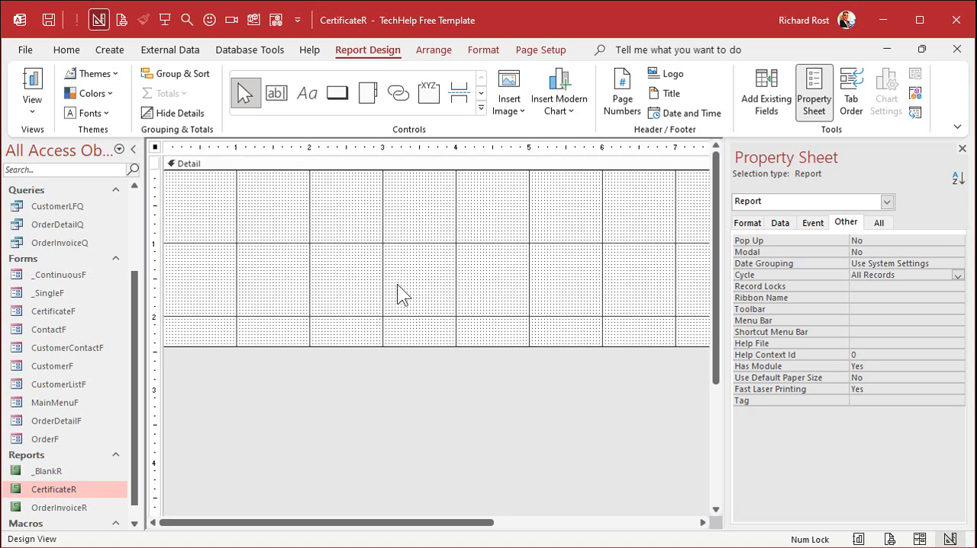
- Set the report's page orientation to Landscape with Narrow 0.25" margins
click(551, 44)
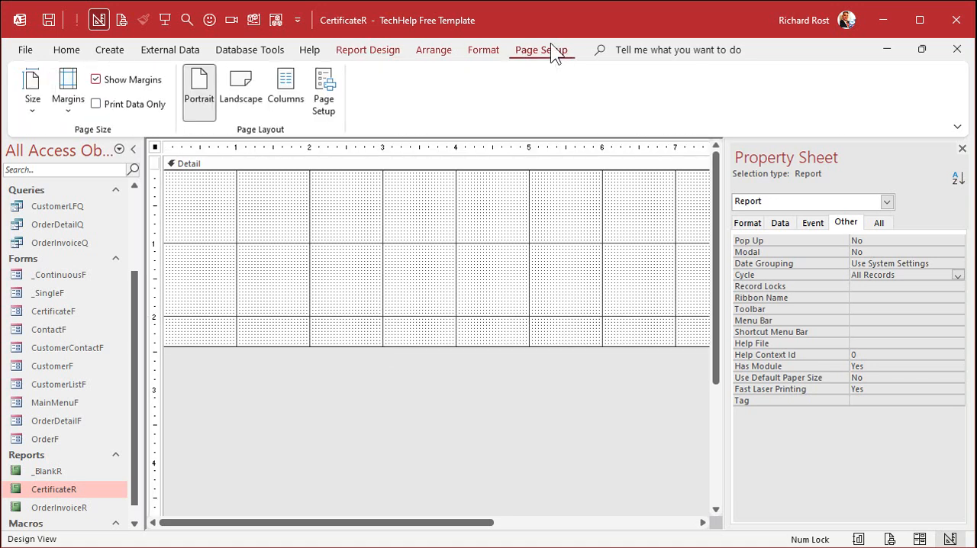
click(232, 86)
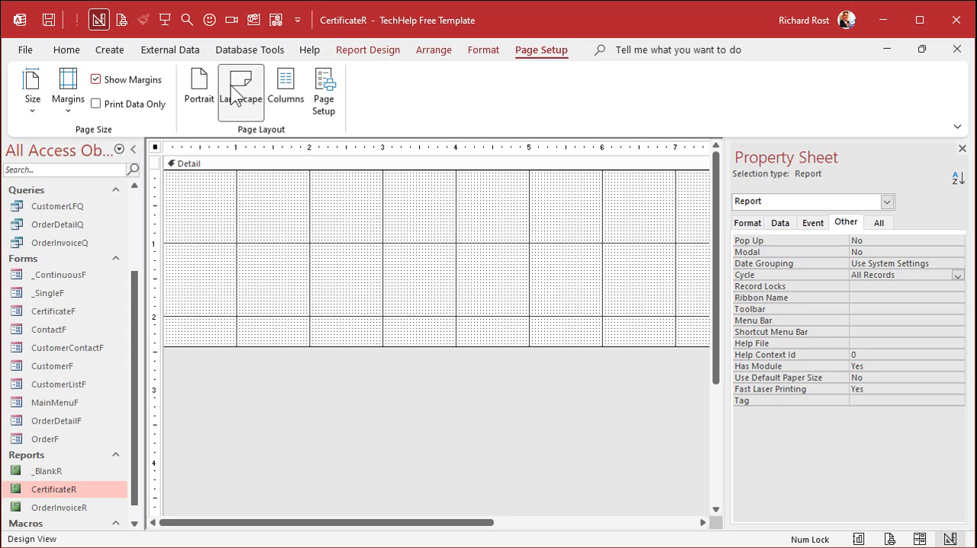
click(52, 84)
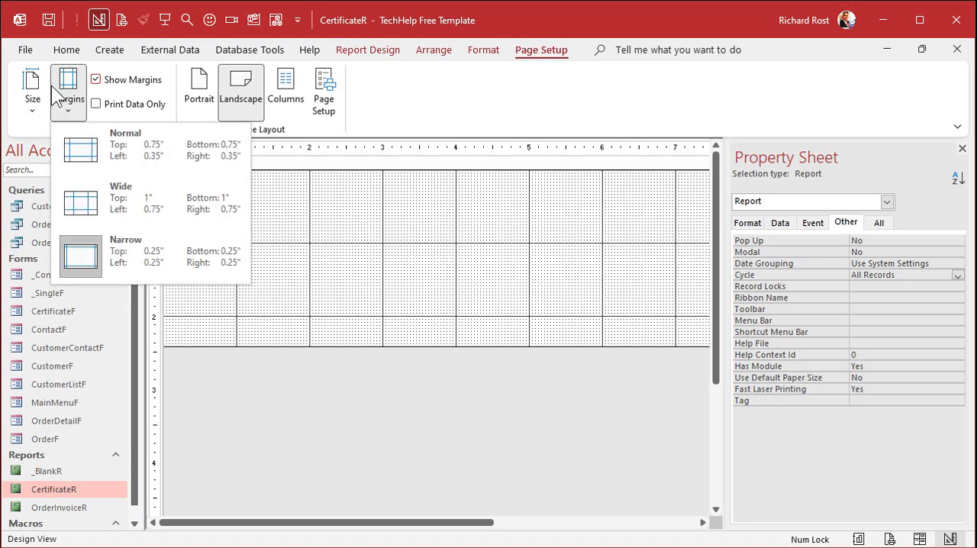
click(186, 253)
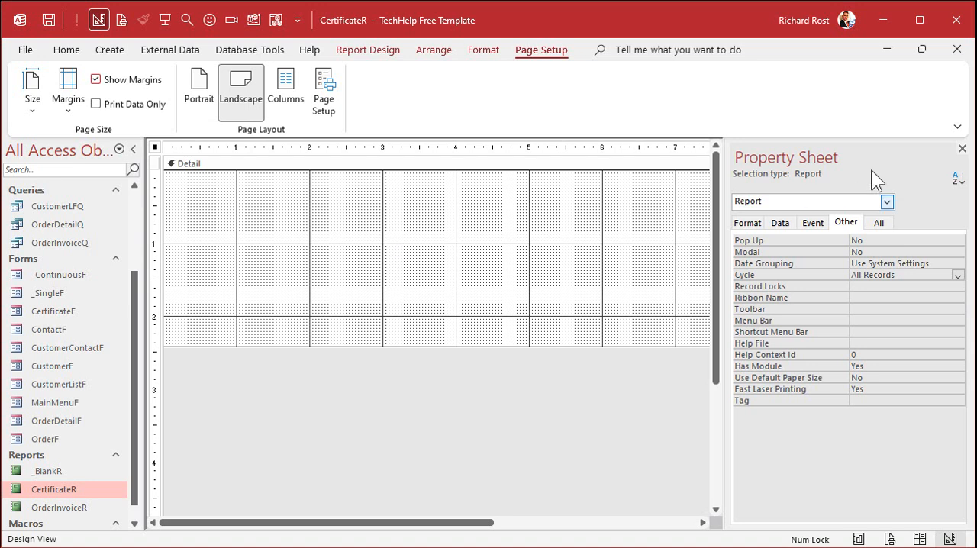
- Close the Property Sheet and widen the report to about 10.5 inches
click(962, 148)
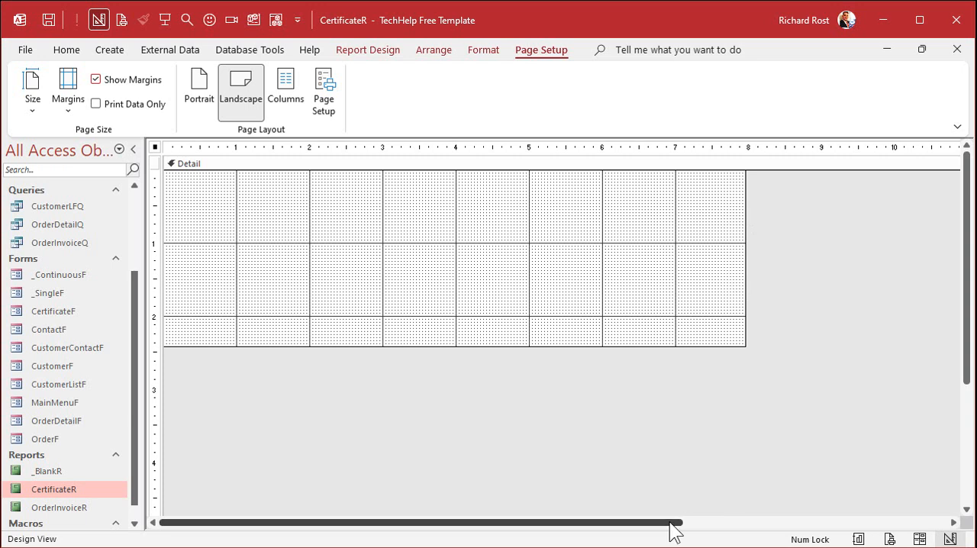
drag(675, 523, 849, 511)
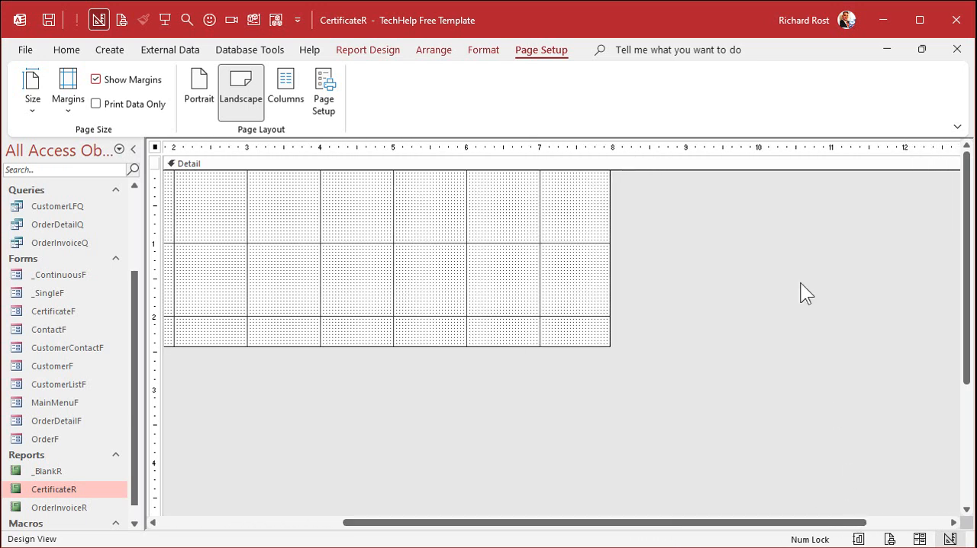
drag(611, 256, 828, 242)
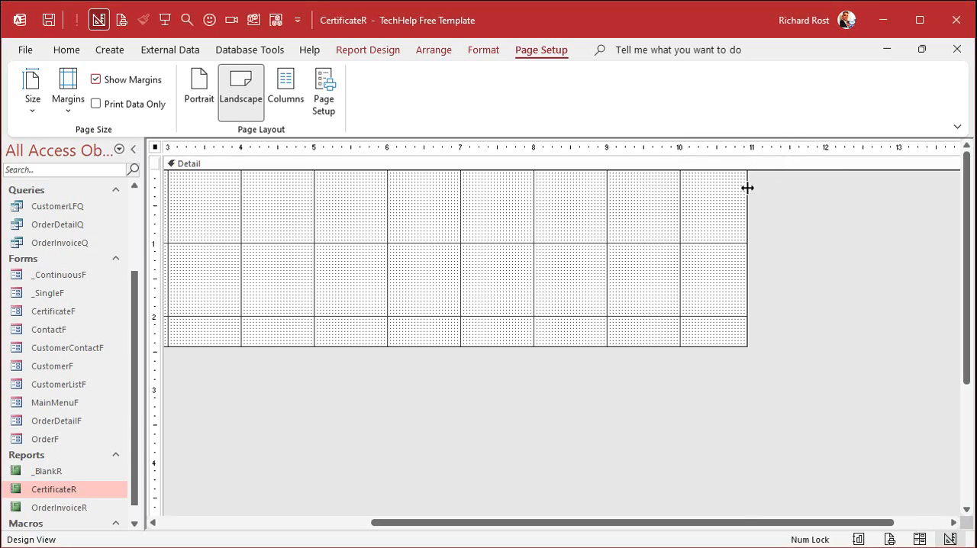
drag(747, 188, 713, 193)
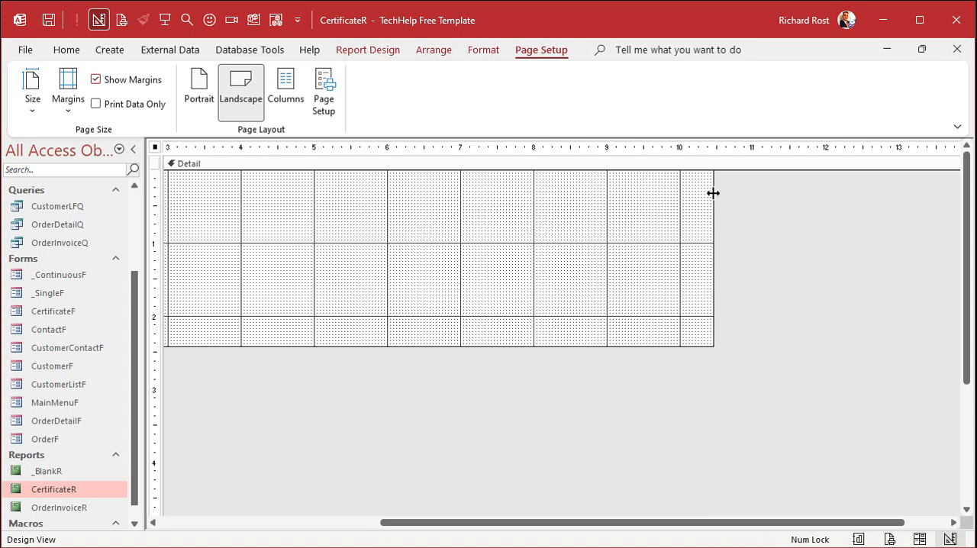
drag(596, 522, 375, 522)
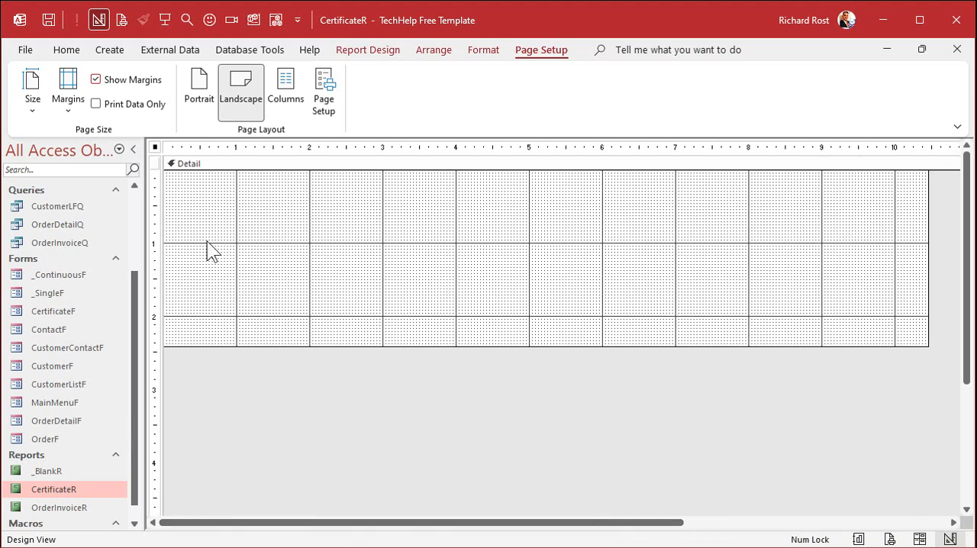
- Extend the Detail section's height downward in stages to suit a full landscape page
drag(211, 350, 218, 470)
scroll(287, 366, down, 2)
drag(246, 323, 246, 457)
scroll(246, 385, down, 4)
drag(219, 163, 226, 312)
scroll(619, 288, up, 6)
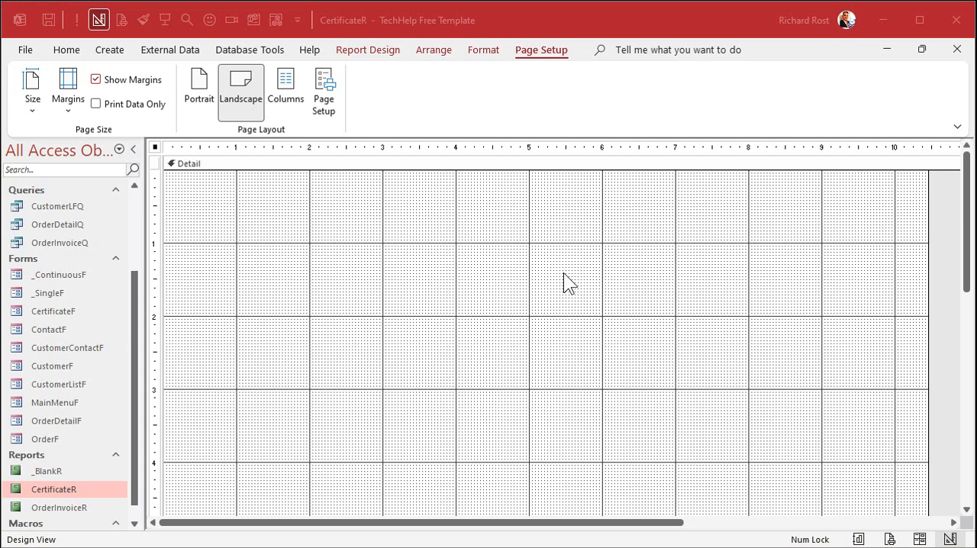
- Insert certificate1.jpg from My Drive into the Detail section as an image about 6 inches wide and 3 inches high
click(381, 54)
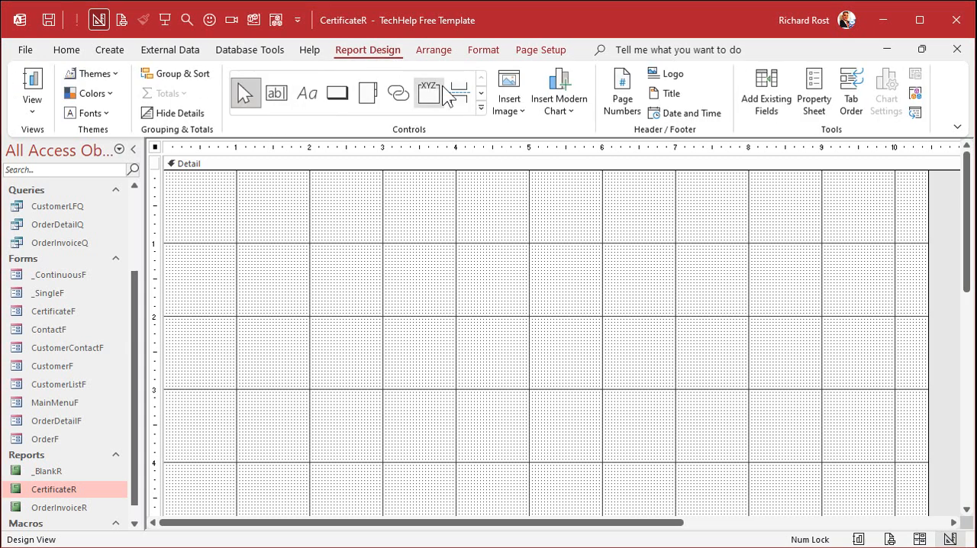
click(519, 91)
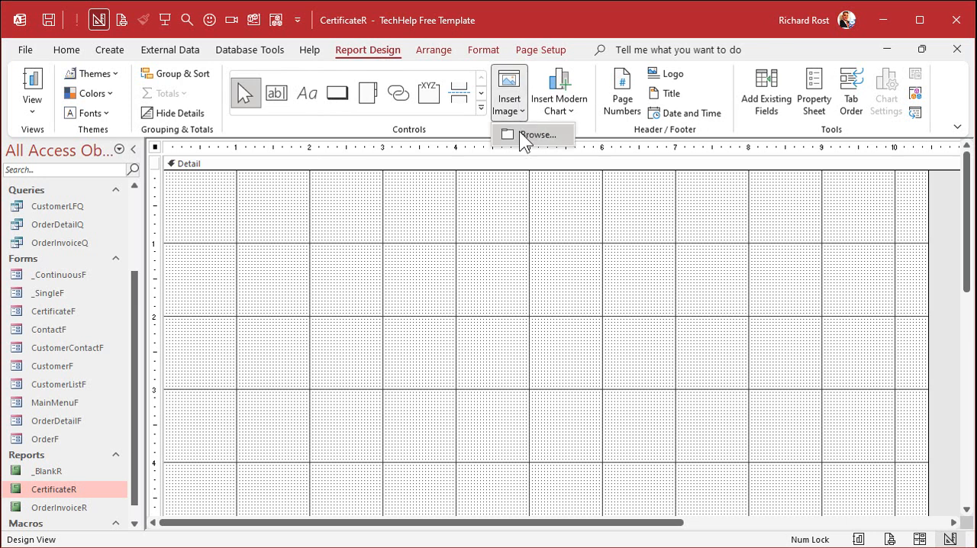
click(548, 136)
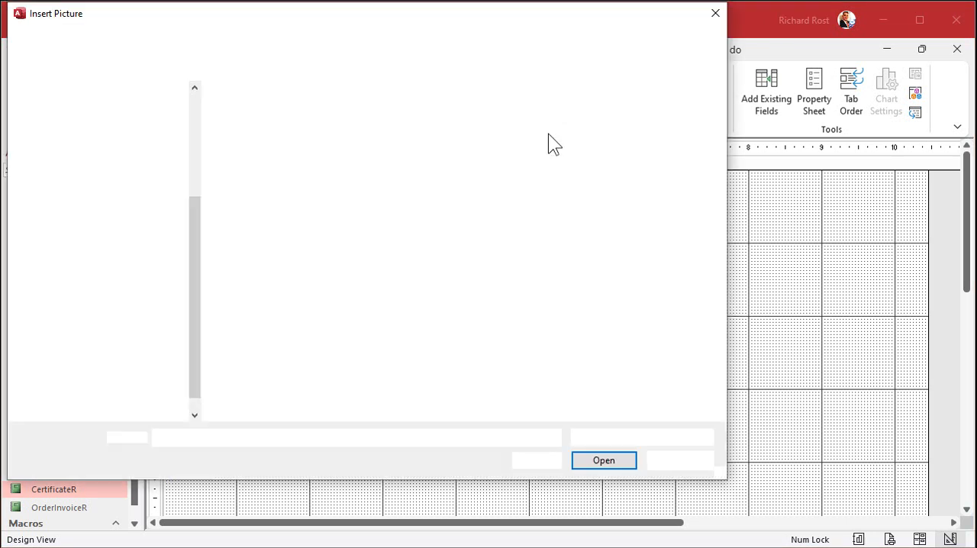
click(66, 119)
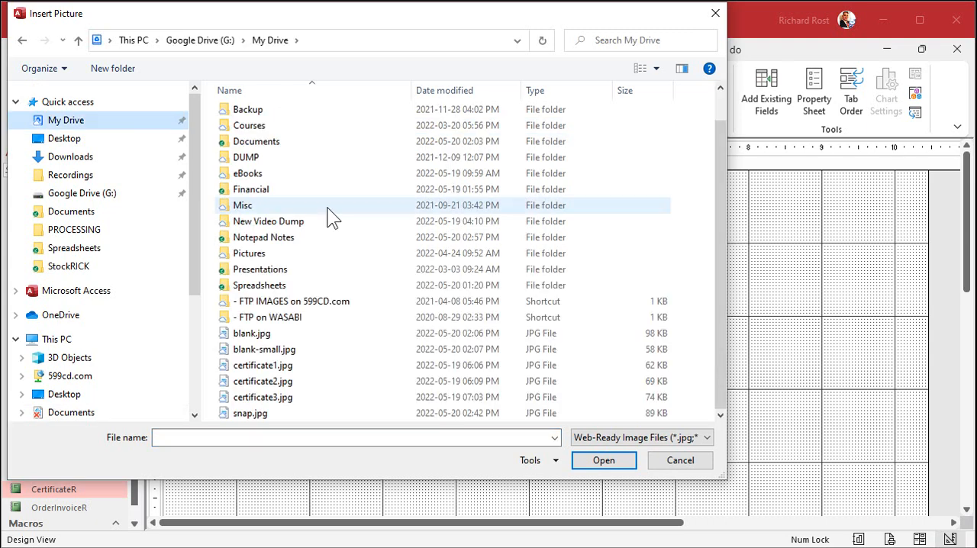
click(276, 365)
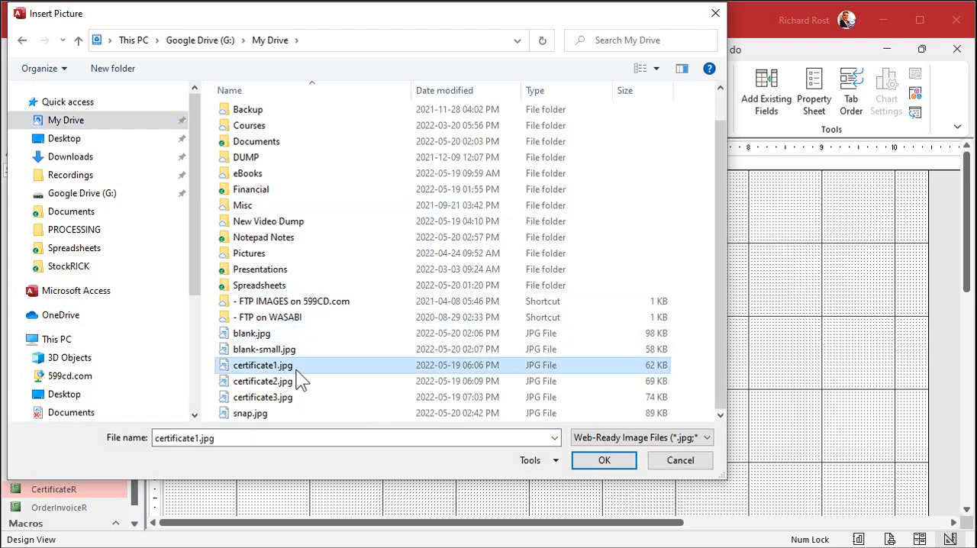
click(621, 458)
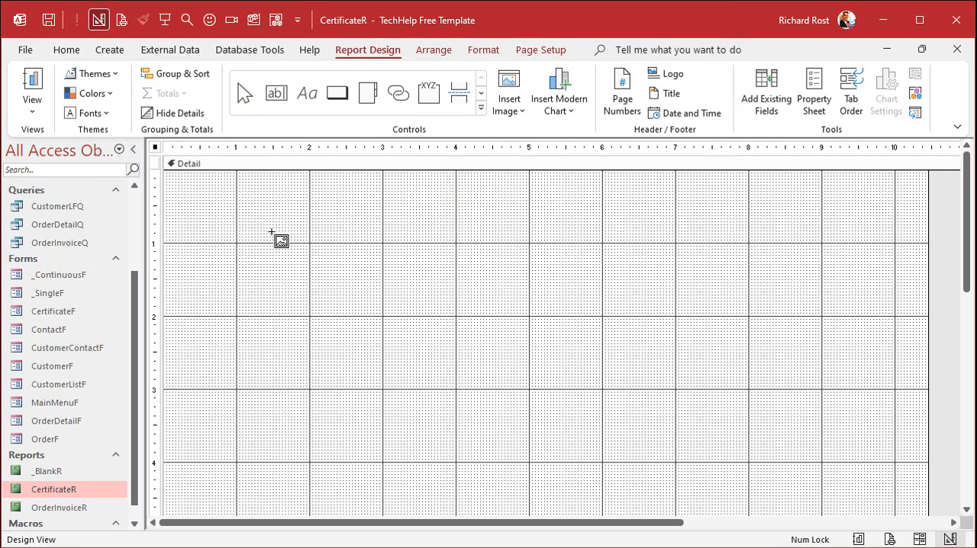
drag(193, 192, 635, 416)
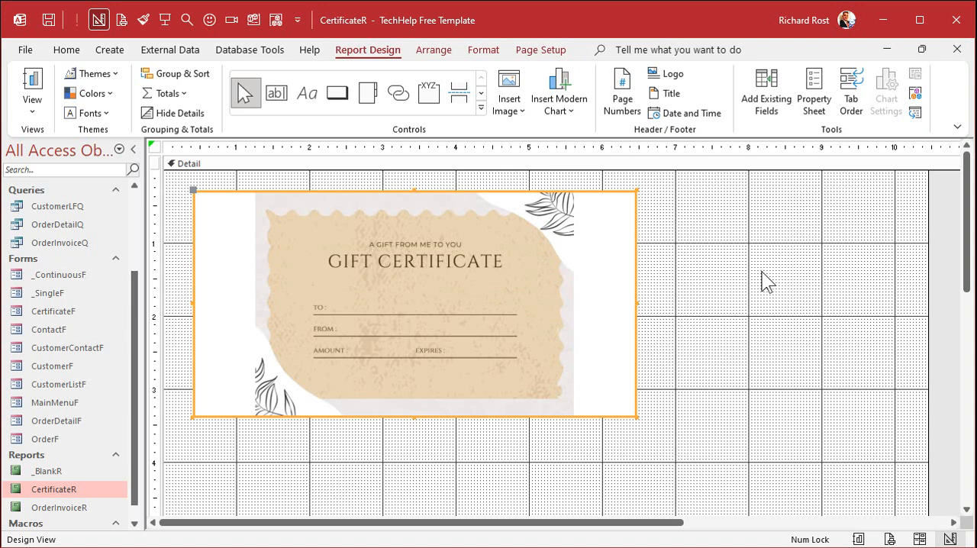
- Move the certificate image to the Detail section's upper-left corner and stretch it to fill the section, about 10.5 by 8 inches
drag(364, 263, 323, 235)
drag(616, 528, 723, 528)
drag(500, 281, 822, 273)
drag(967, 258, 972, 384)
drag(438, 186, 451, 438)
scroll(473, 312, down, 2)
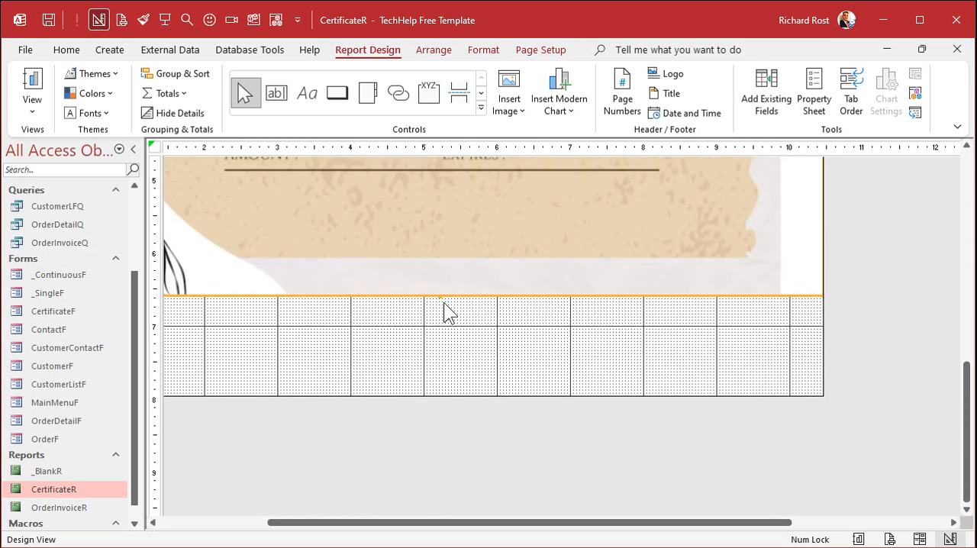
drag(439, 295, 445, 395)
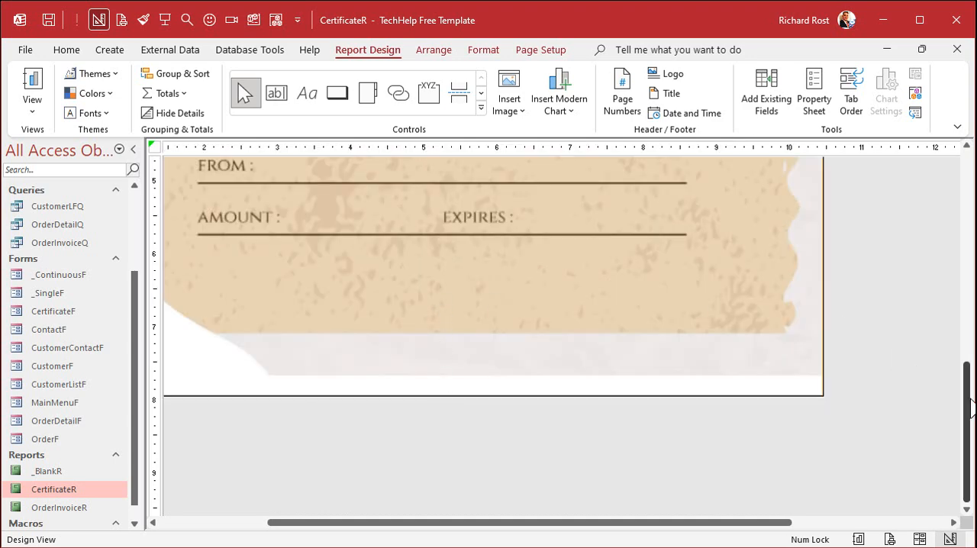
- Deselect the certificate image and open the report's error-checking options to examine the flagged error
drag(969, 404, 968, 191)
click(883, 227)
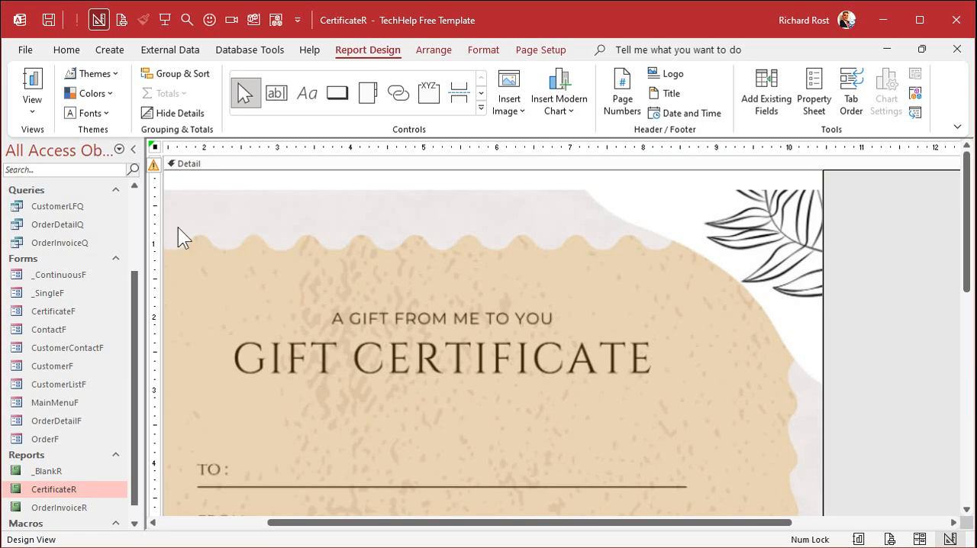
click(153, 162)
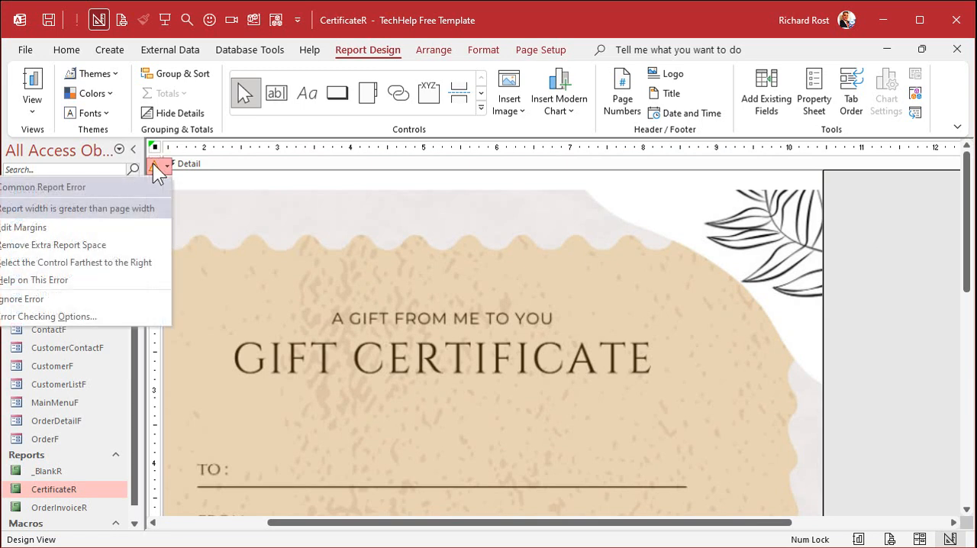